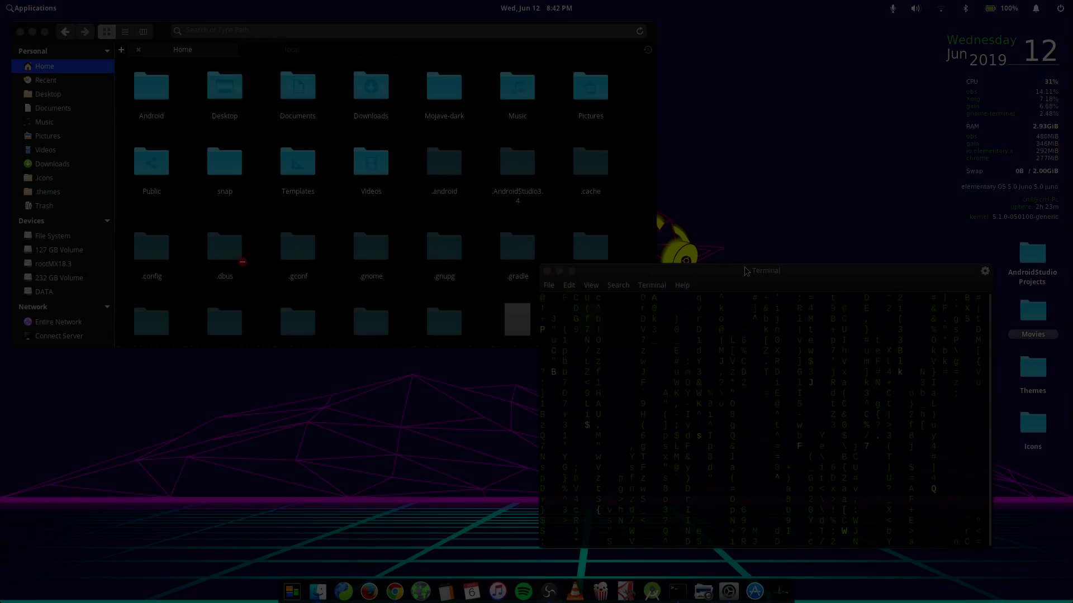
# Step: Nudge the Terminal window slightly to a new position
pyautogui.moveTo(745, 271); pyautogui.dragTo(737, 276)
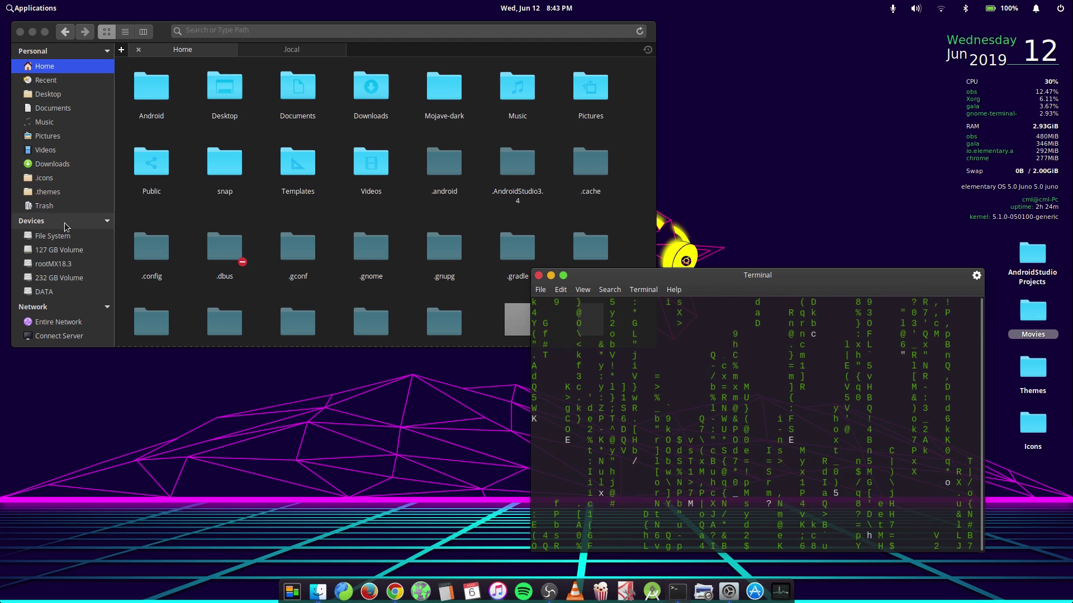
pyautogui.click(65, 166)
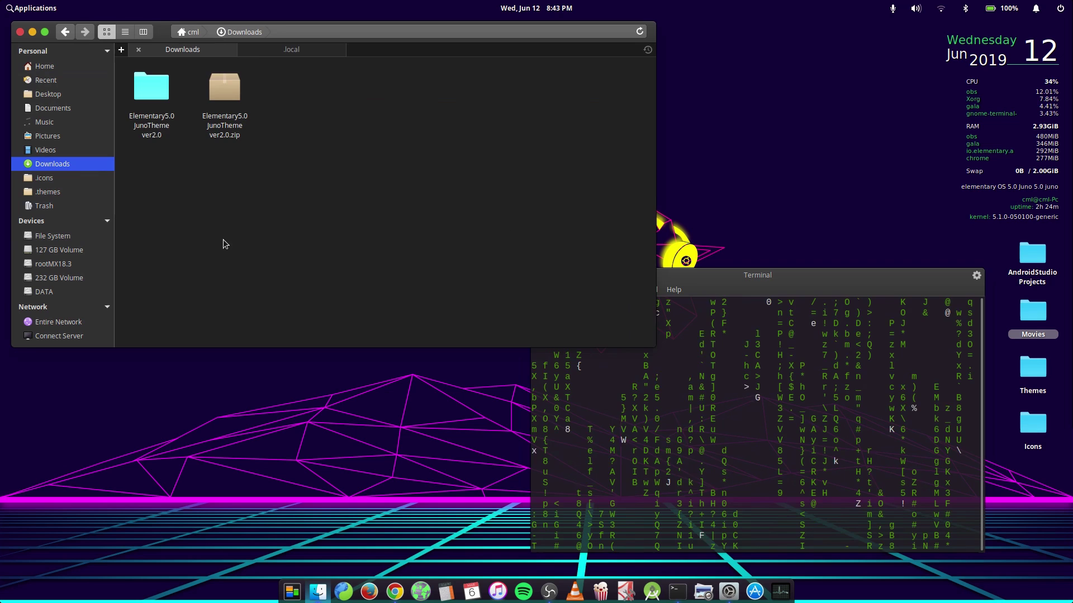
pyautogui.moveTo(200, 241); pyautogui.dragTo(139, 71)
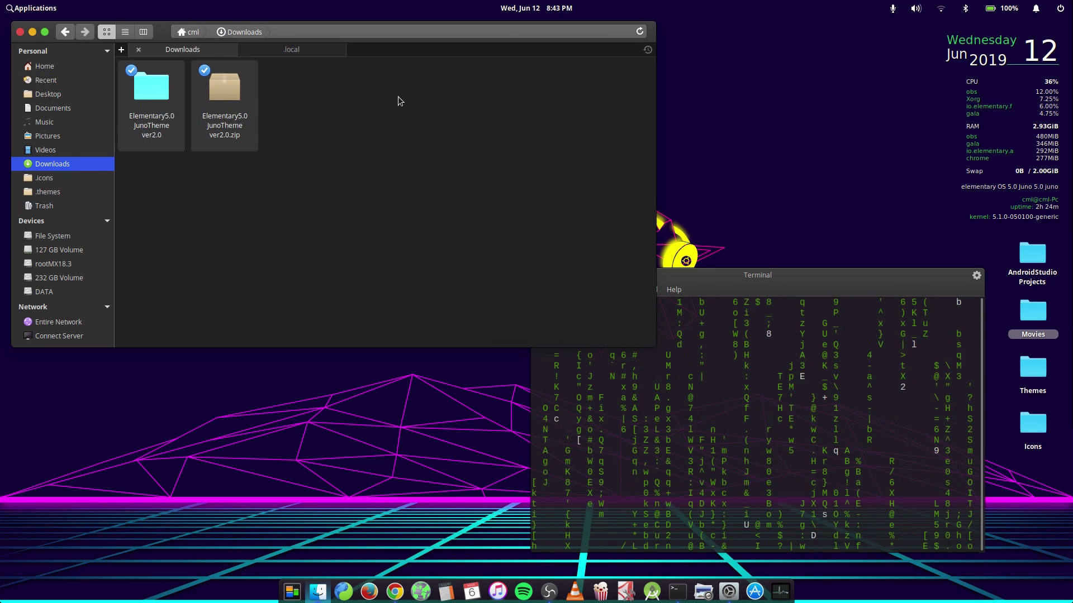
pyautogui.moveTo(399, 98); pyautogui.dragTo(150, 161)
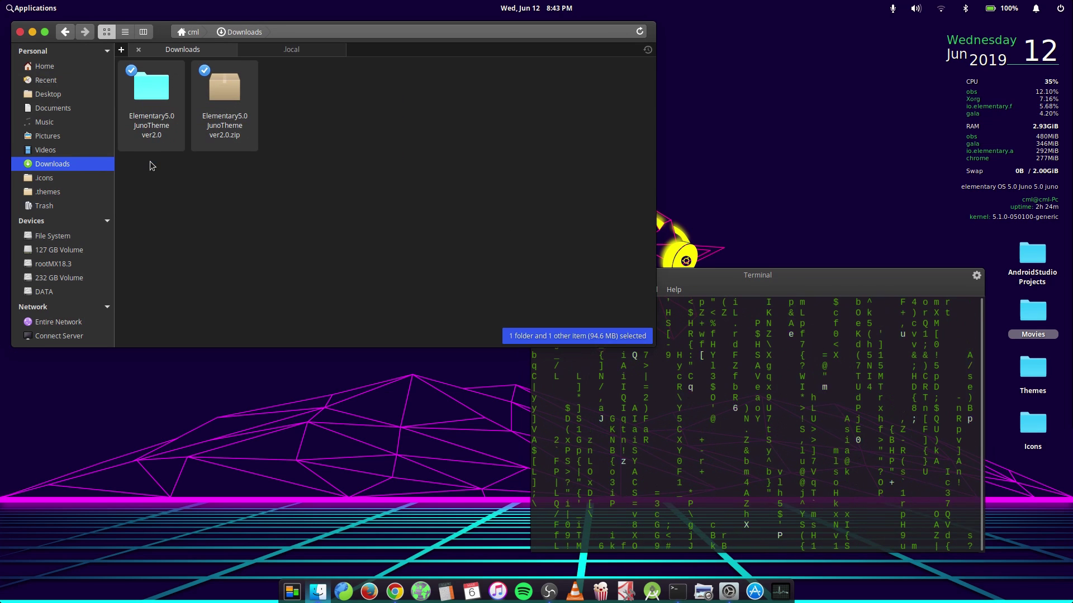
pyautogui.click(704, 276)
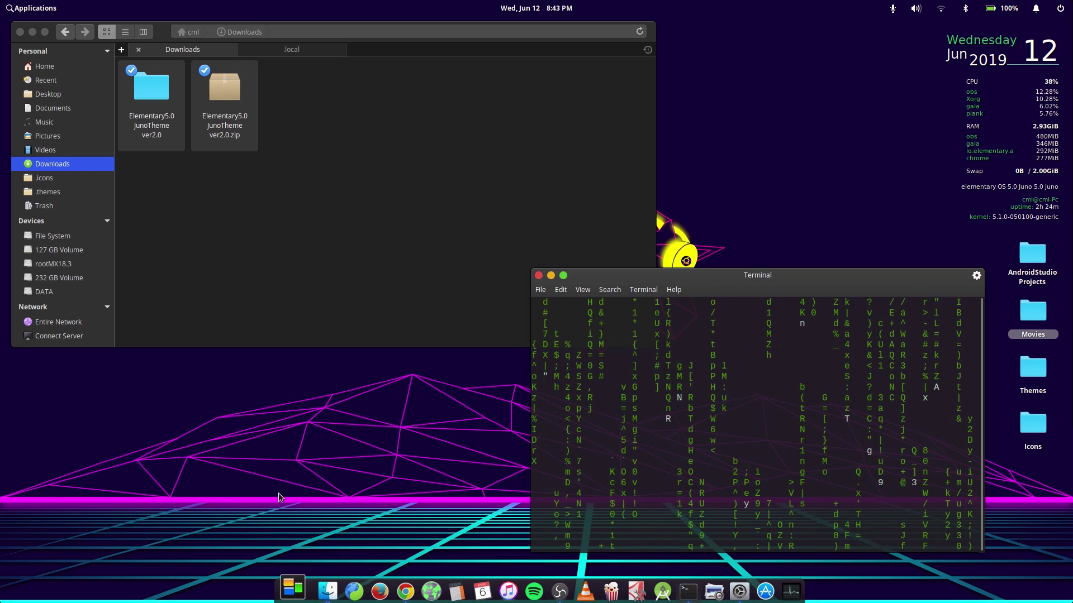
# Step: Open the Elementary5.0 JunoTheme ver2.0 folder and then its Icons subfolder
pyautogui.click(186, 289)
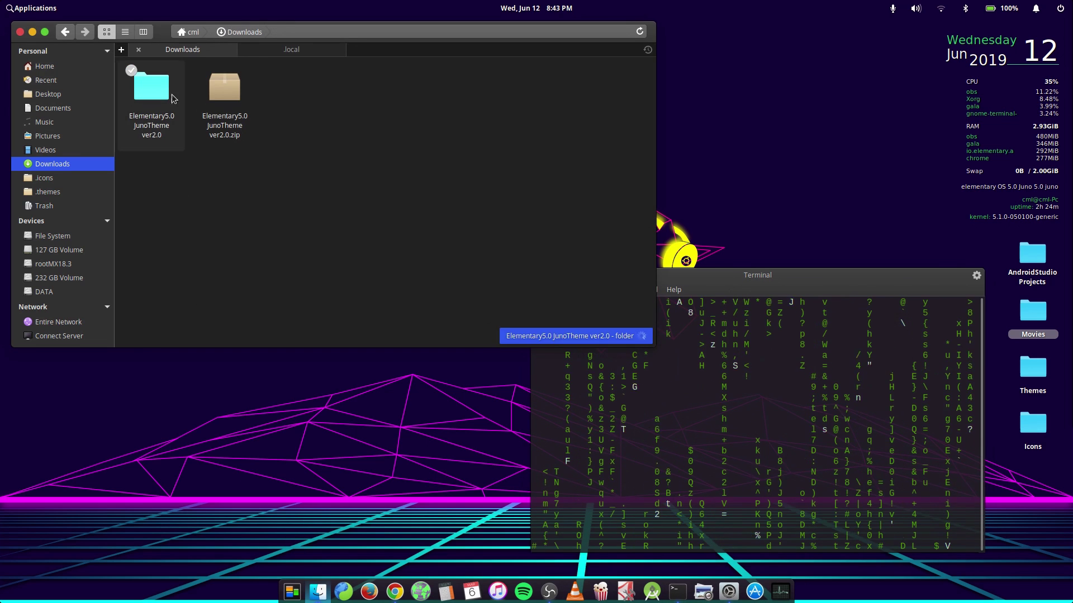
pyautogui.doubleClick(150, 96)
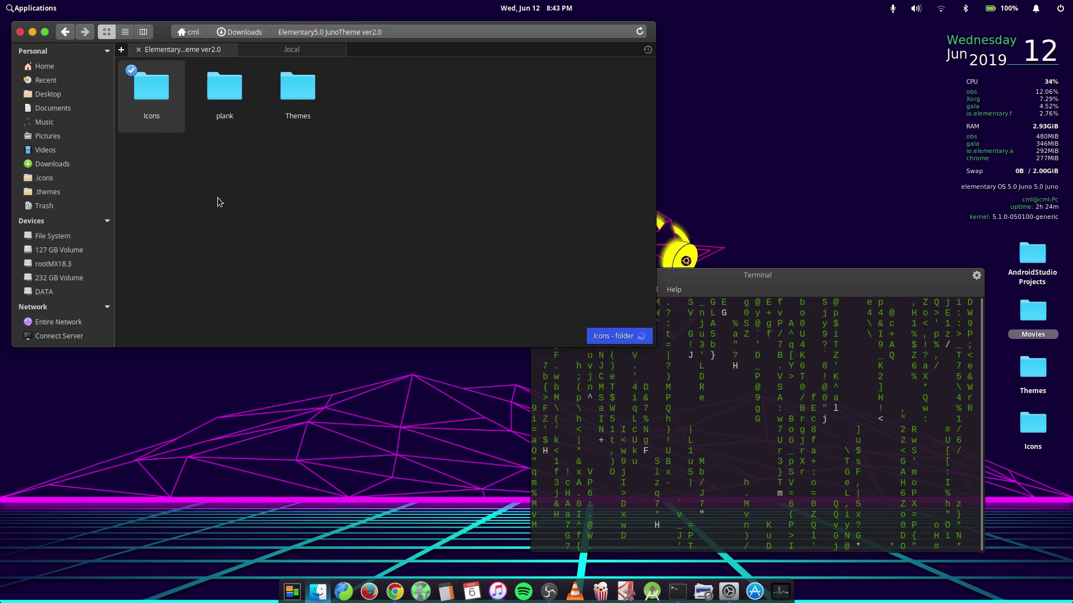
pyautogui.click(225, 88)
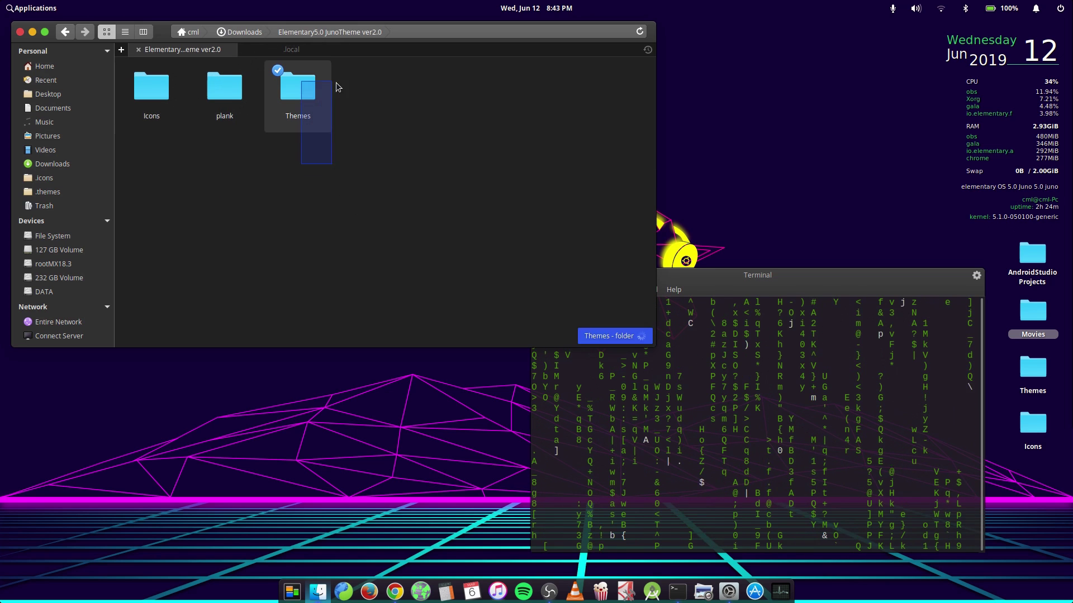
pyautogui.doubleClick(144, 85)
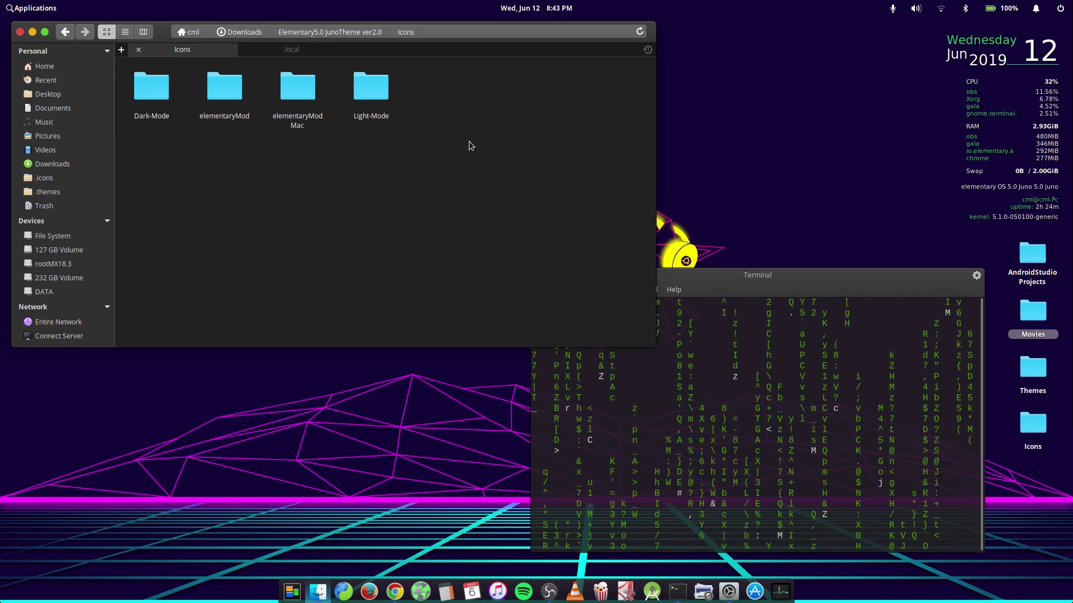
# Step: Select the Dark-Mode, Light-Mode, elementaryMod and elementaryMod Mac icon packs, then return to the theme folder
pyautogui.moveTo(441, 102); pyautogui.dragTo(166, 92)
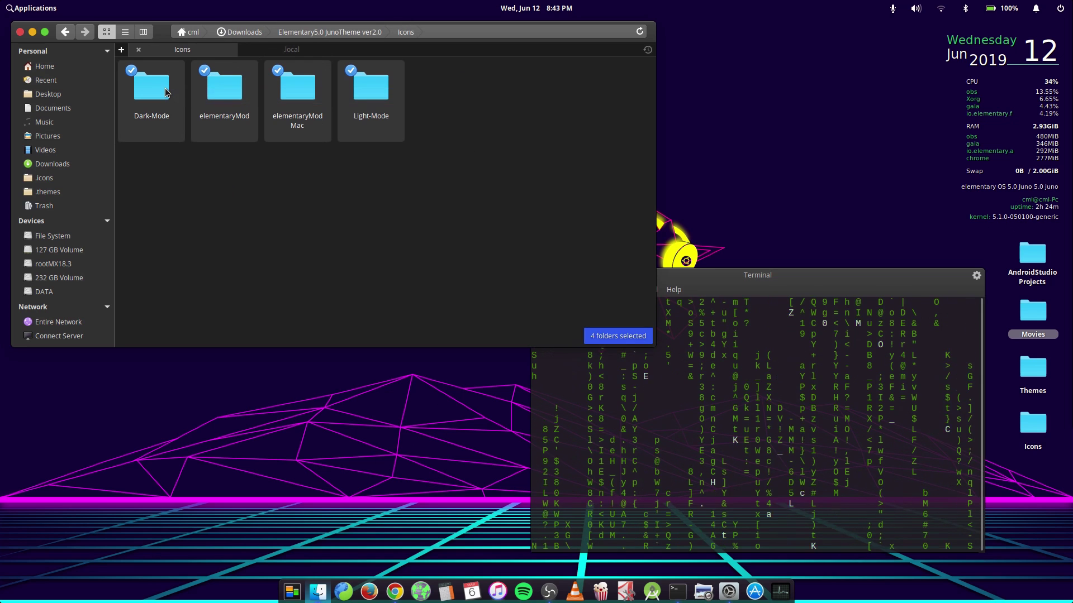
pyautogui.click(143, 203)
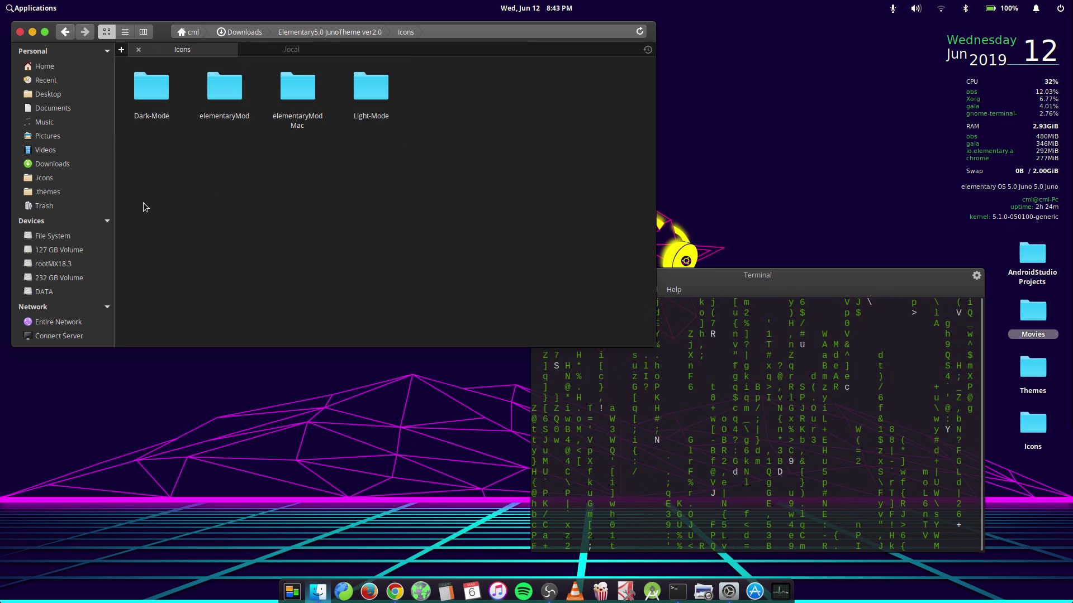
pyautogui.click(141, 96)
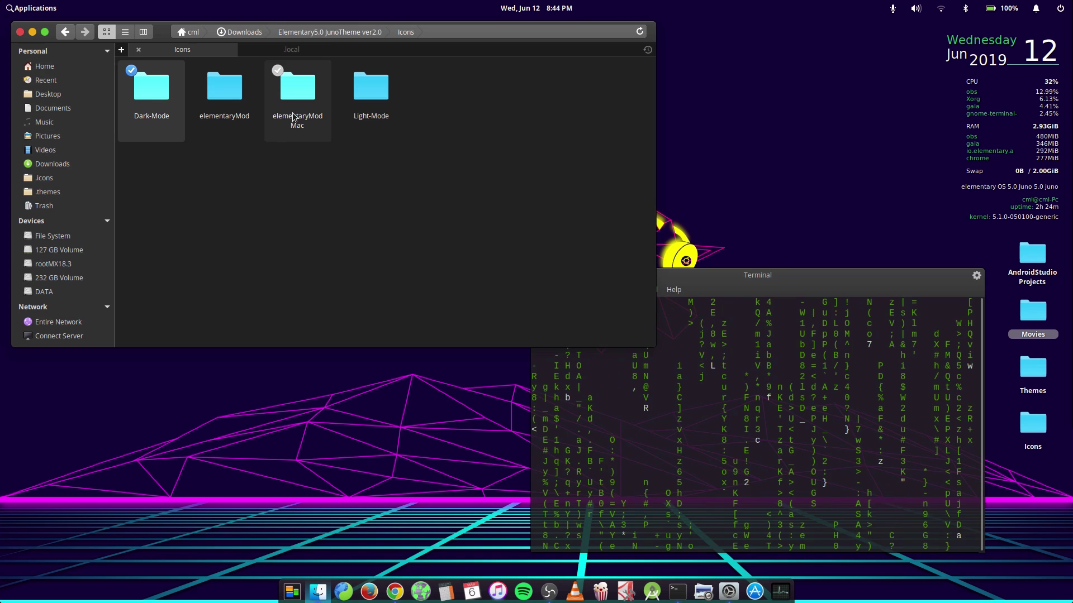
pyautogui.keyDown('ctrl'); pyautogui.click(380, 103); pyautogui.keyUp('ctrl')
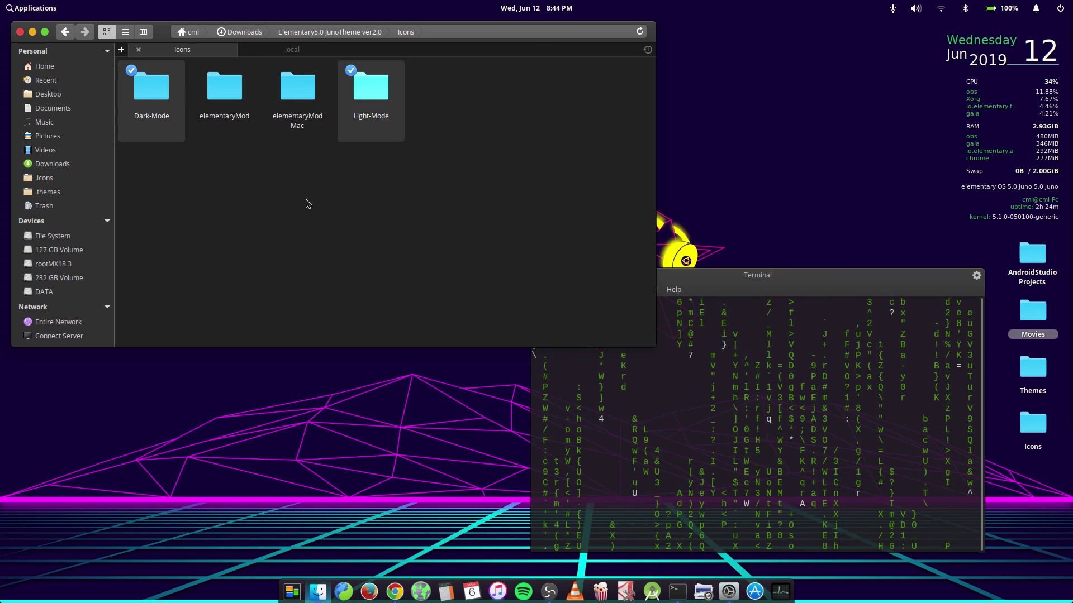
pyautogui.moveTo(225, 172); pyautogui.dragTo(304, 92)
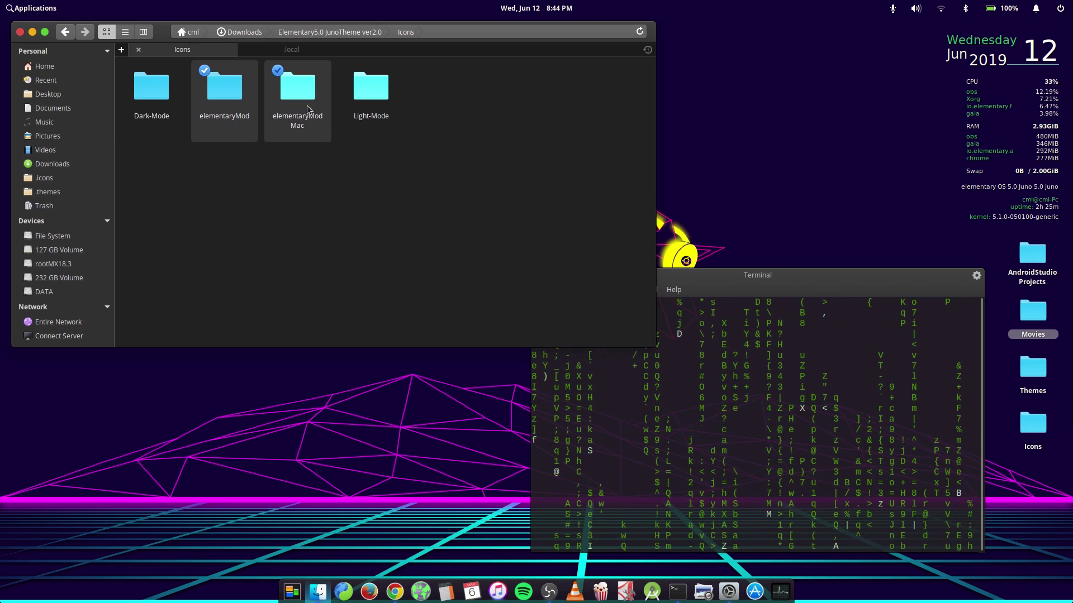
pyautogui.click(352, 205)
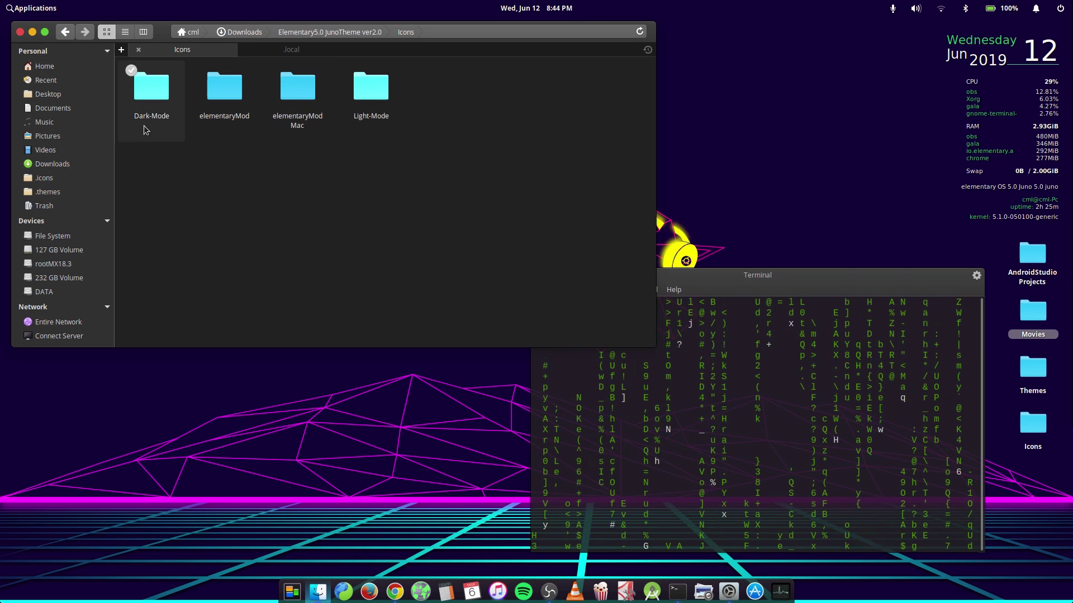
pyautogui.hotkey('alt', 'Left')
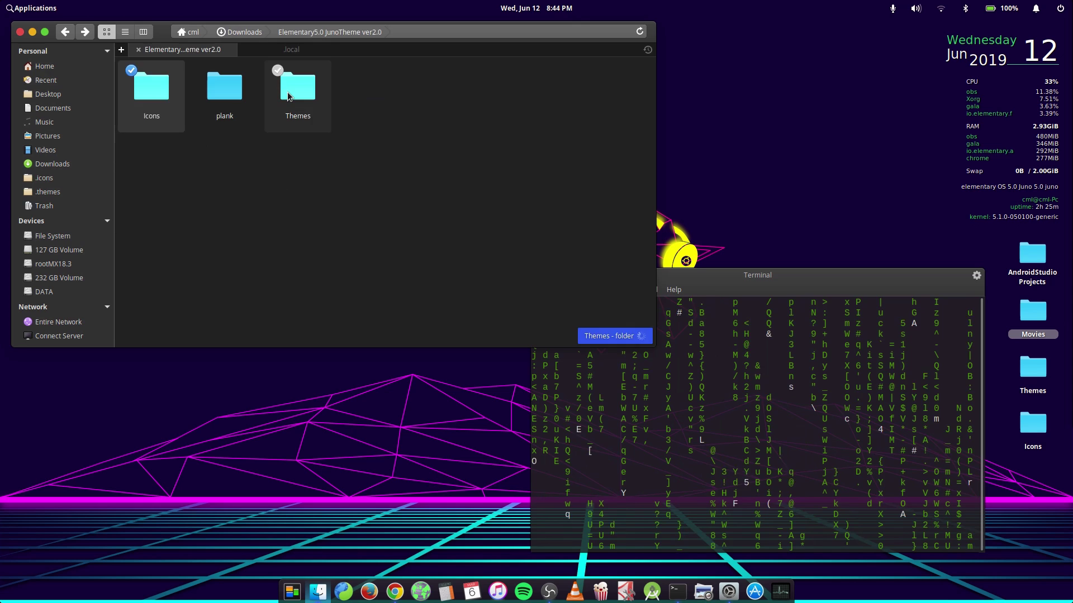
# Step: View the five Mojave and Sierra folders in Themes, then minimise the Terminal
pyautogui.click(297, 89)
pyautogui.moveTo(523, 112); pyautogui.dragTo(117, 88)
pyautogui.click(250, 195)
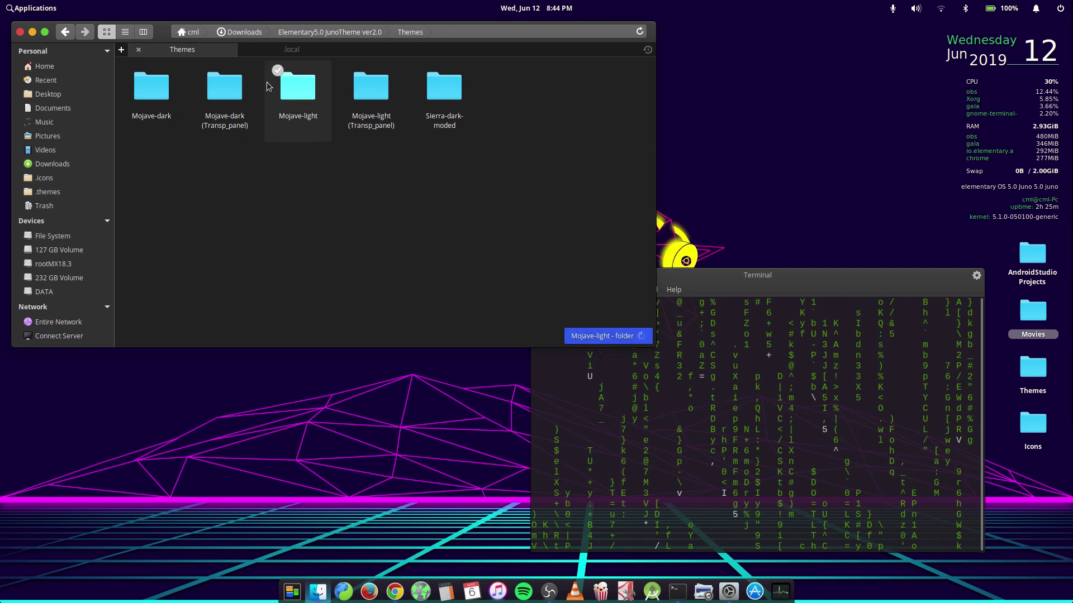
pyautogui.click(544, 363)
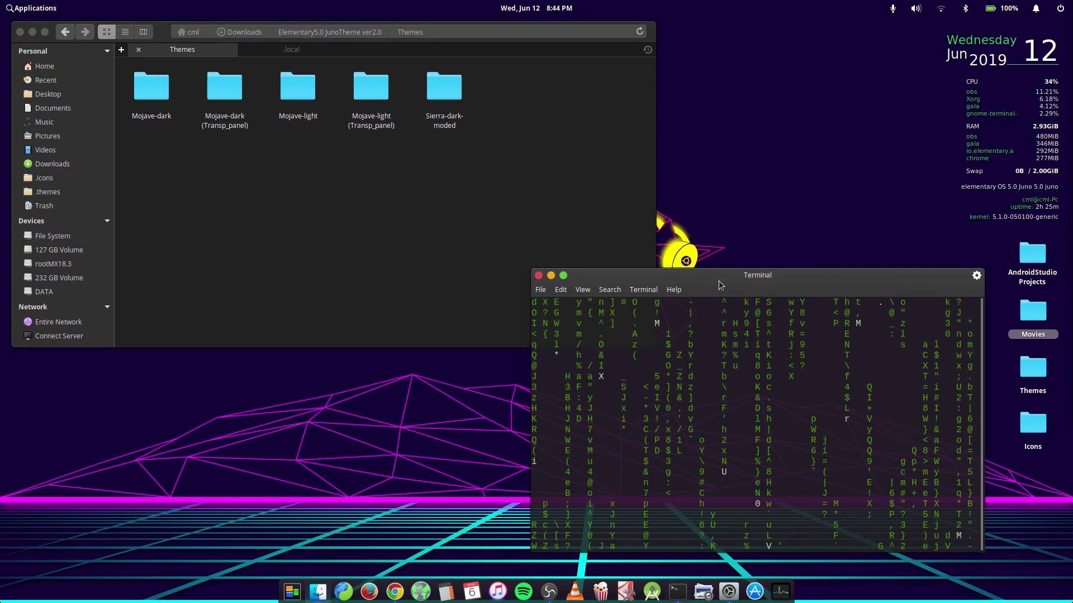
pyautogui.click(550, 276)
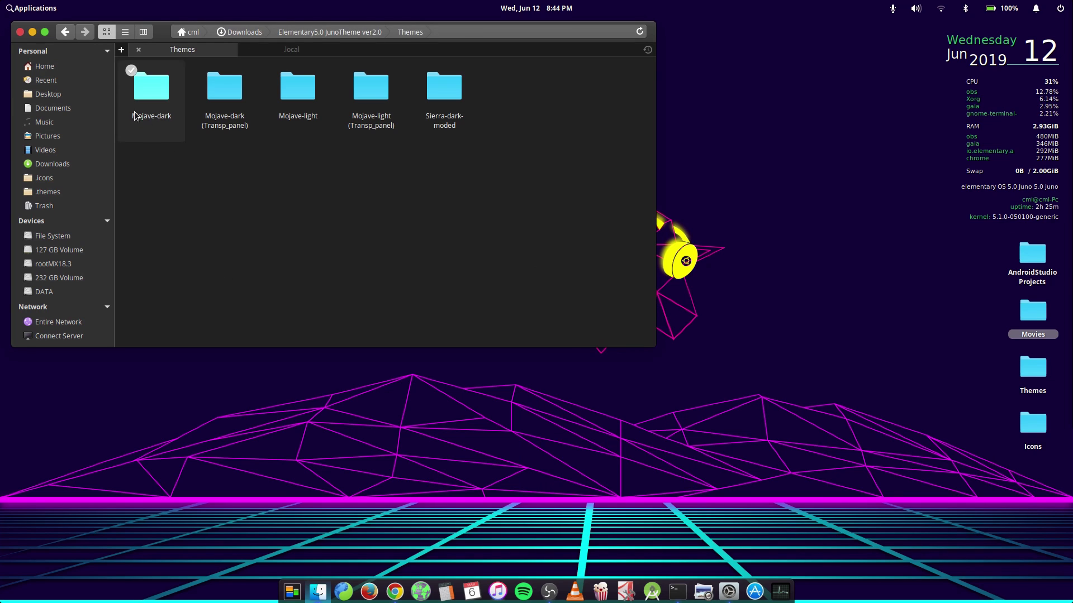
# Step: Go to the Home folder and widen the Files window to show more items
pyautogui.click(46, 67)
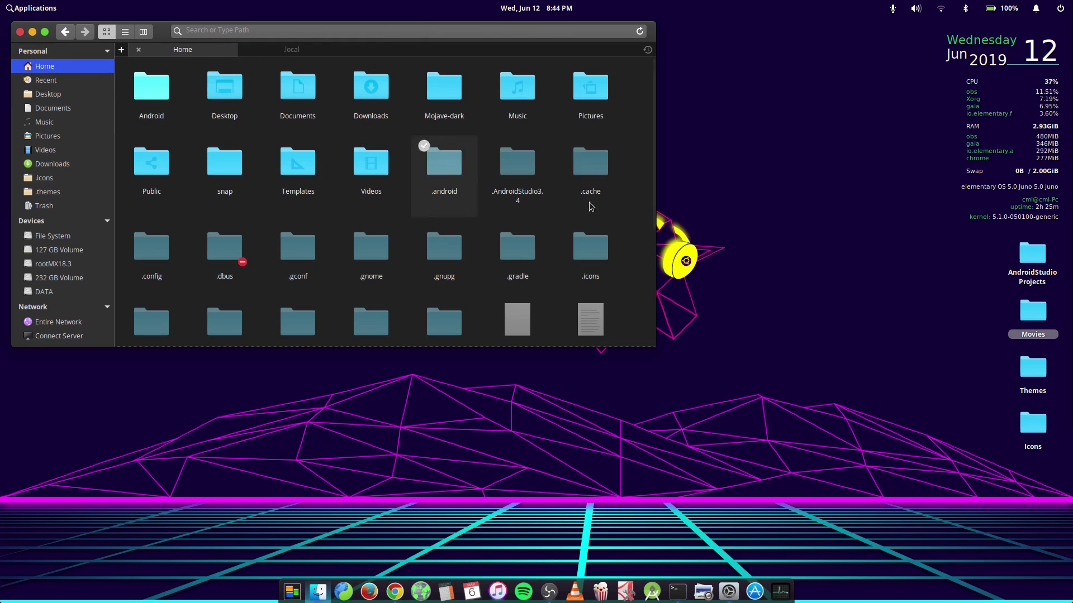
pyautogui.rightClick(629, 217)
pyautogui.click(629, 158)
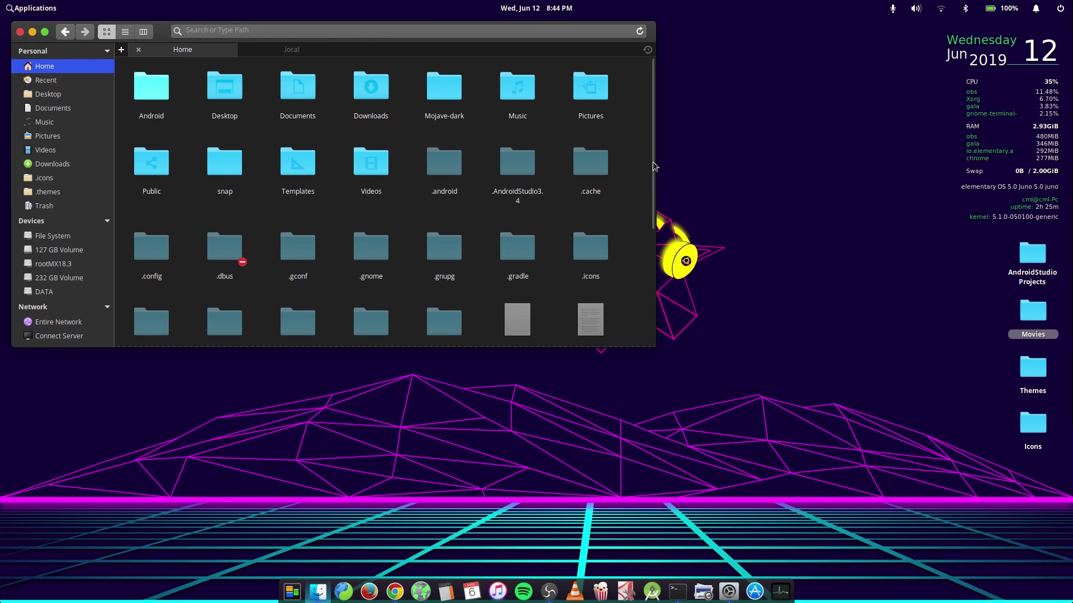
pyautogui.moveTo(652, 164); pyautogui.dragTo(937, 163)
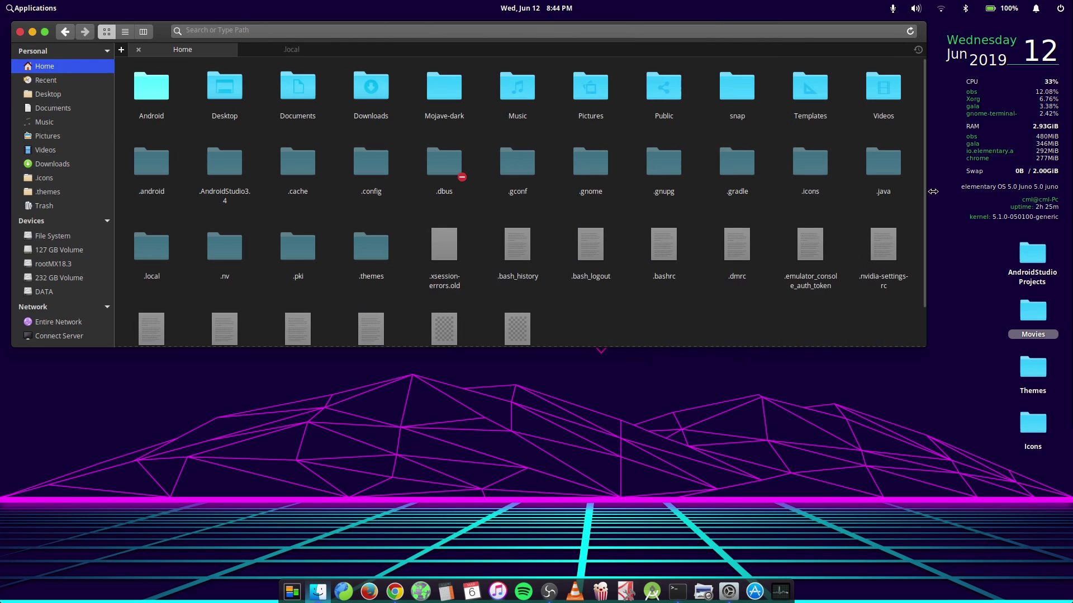
pyautogui.rightClick(683, 318)
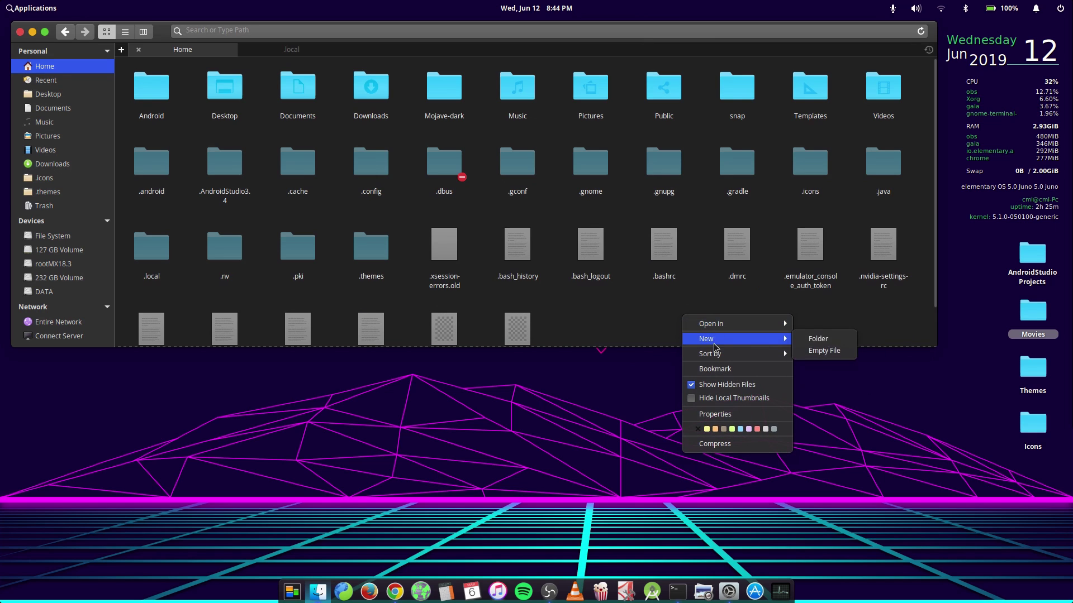
pyautogui.click(663, 339)
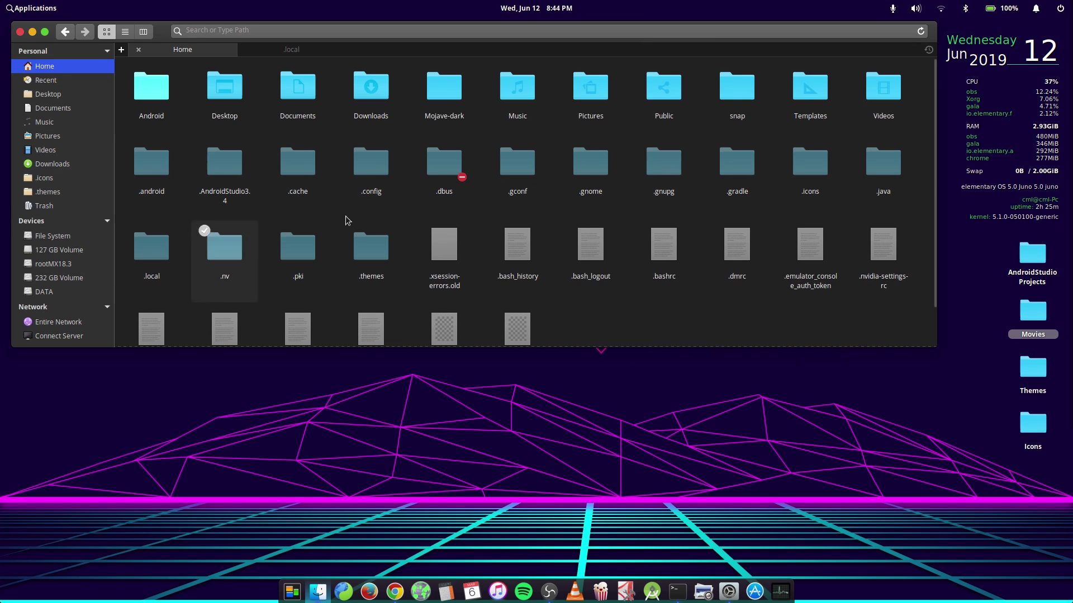
# Step: Inspect the .icons folder, leaving its name unchanged, and return to Home
pyautogui.rightClick(805, 172)
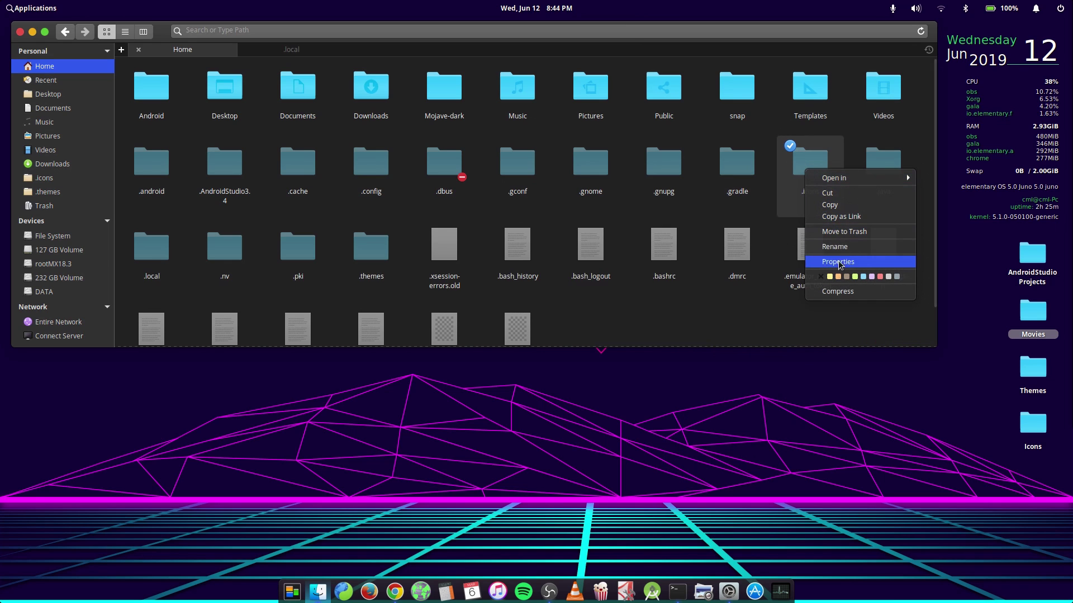
pyautogui.click(838, 259)
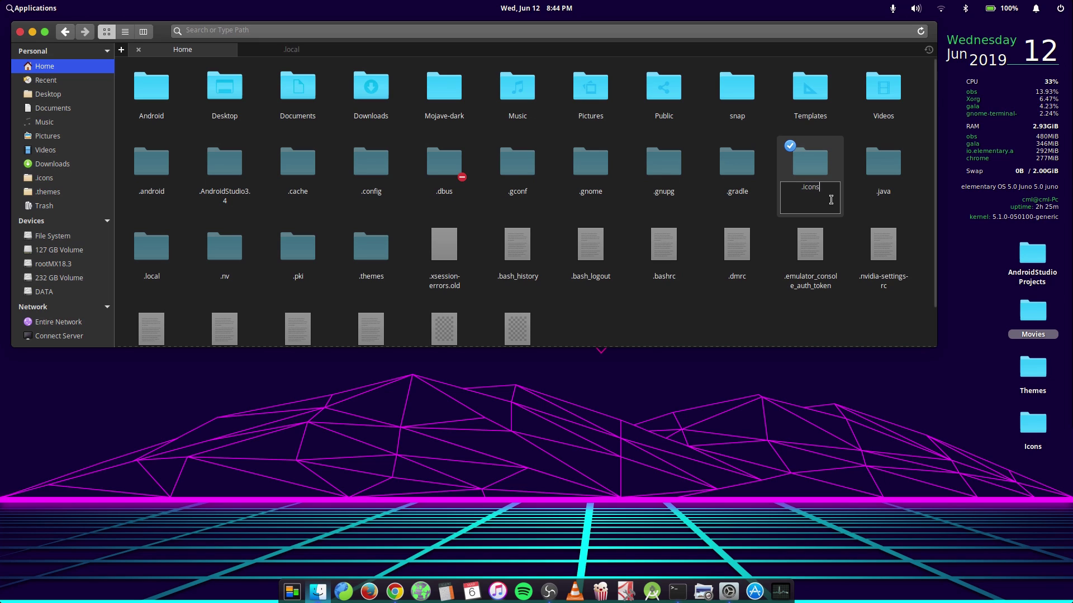
pyautogui.click(838, 318)
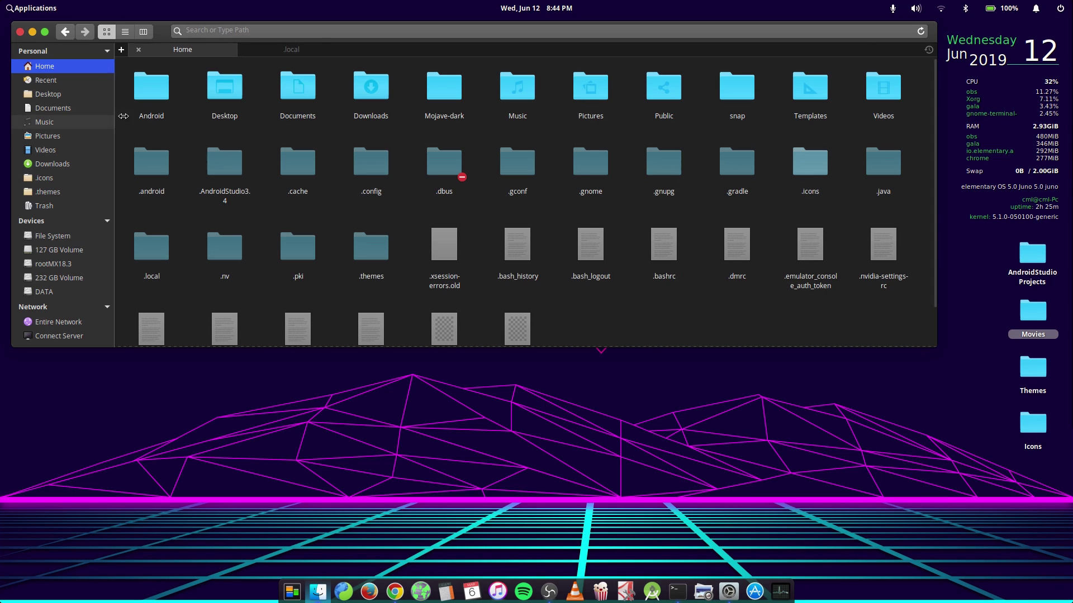
pyautogui.click(816, 162)
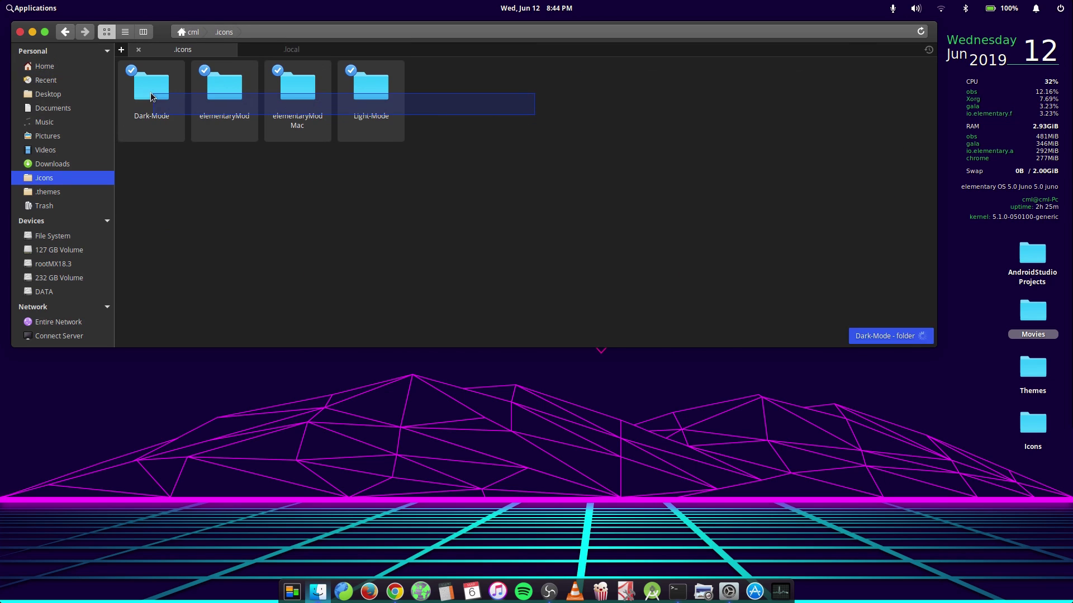
pyautogui.press('BackSpace')
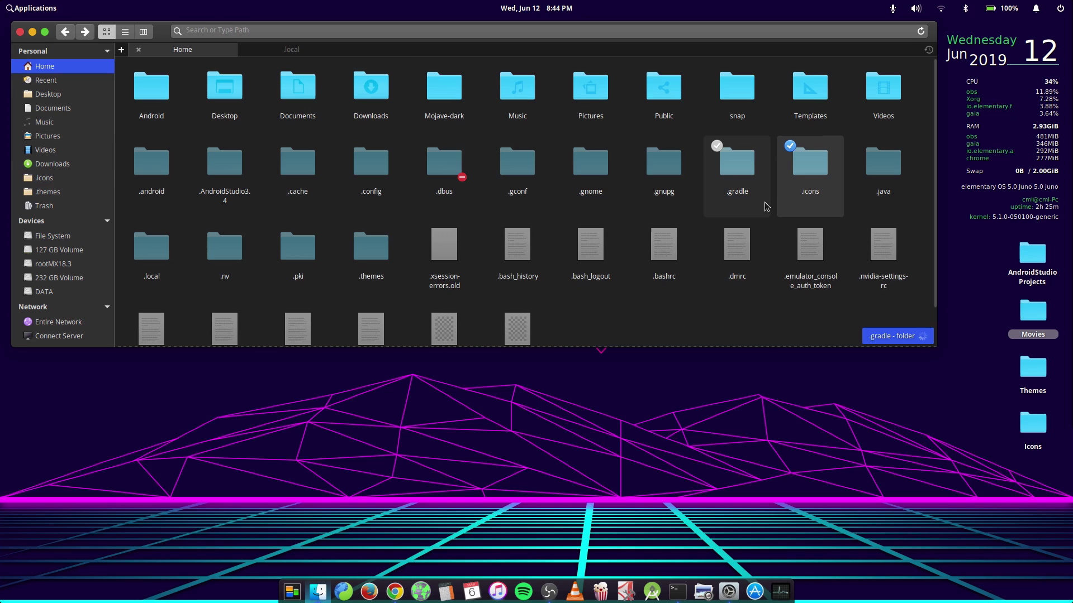
pyautogui.click(372, 253)
pyautogui.rightClick(372, 254)
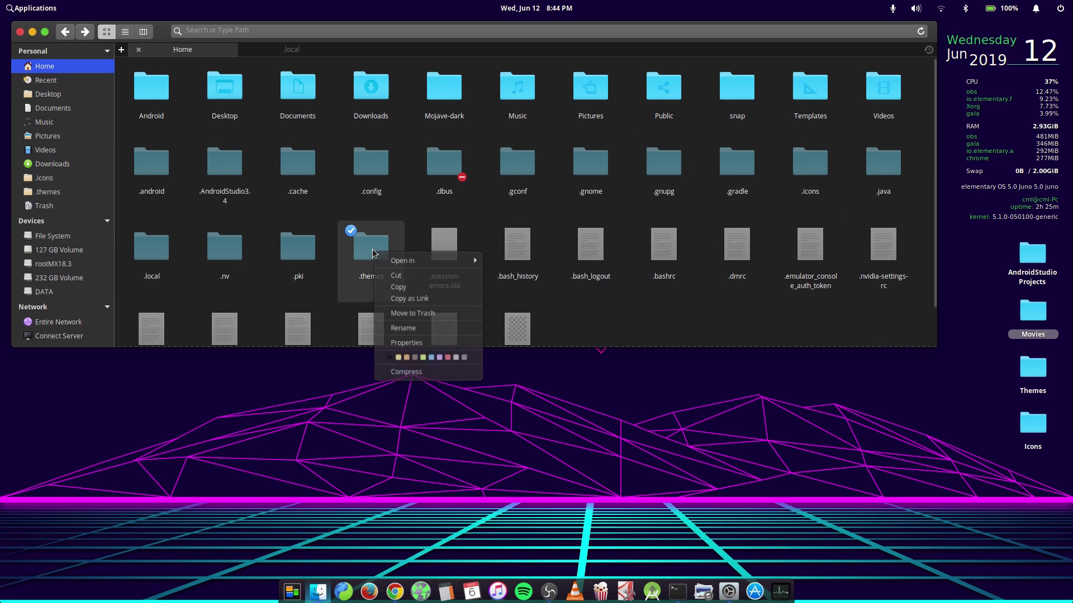
pyautogui.click(412, 329)
pyautogui.click(384, 287)
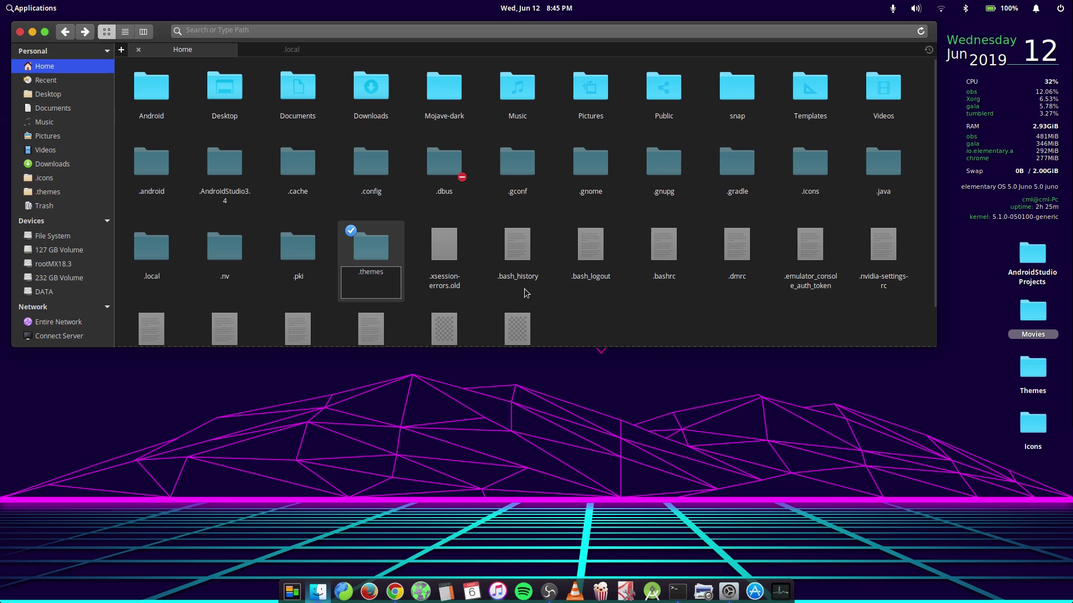
pyautogui.click(378, 246)
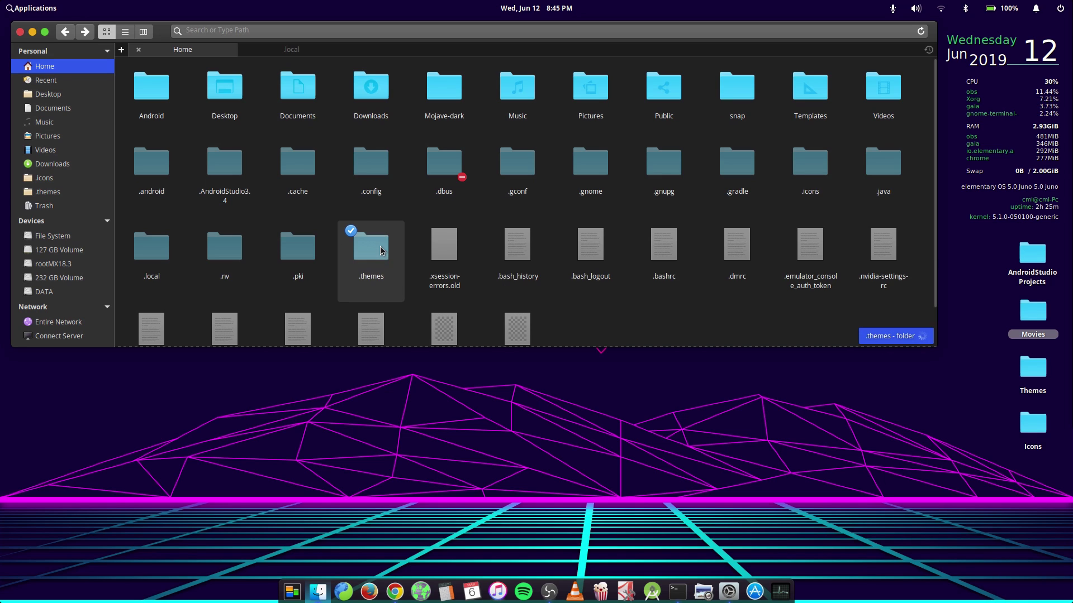
pyautogui.doubleClick(378, 246)
pyautogui.moveTo(532, 219); pyautogui.dragTo(160, 85)
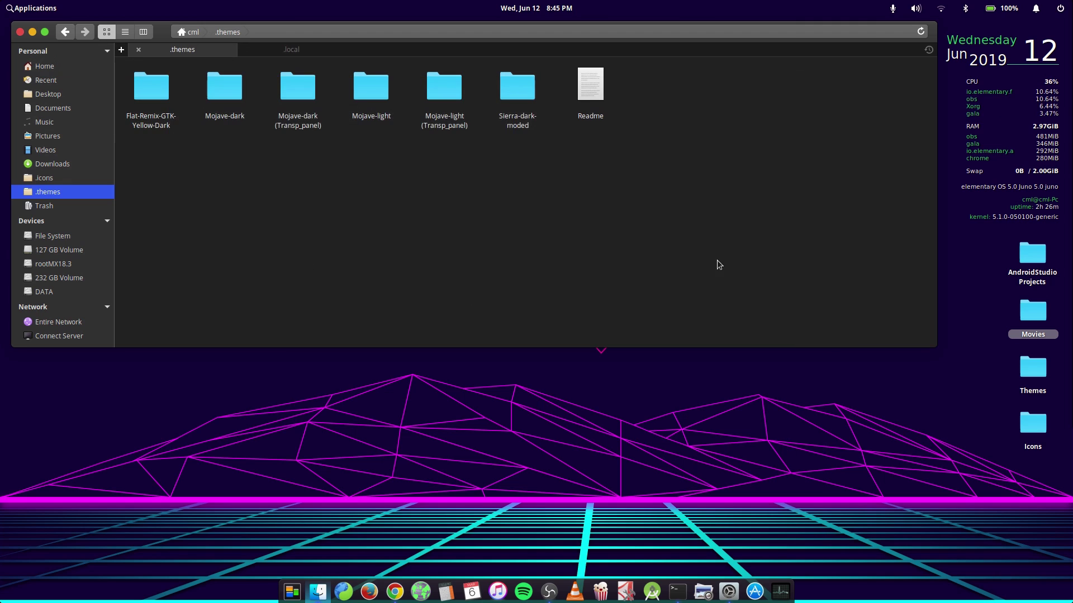
pyautogui.press('BackSpace')
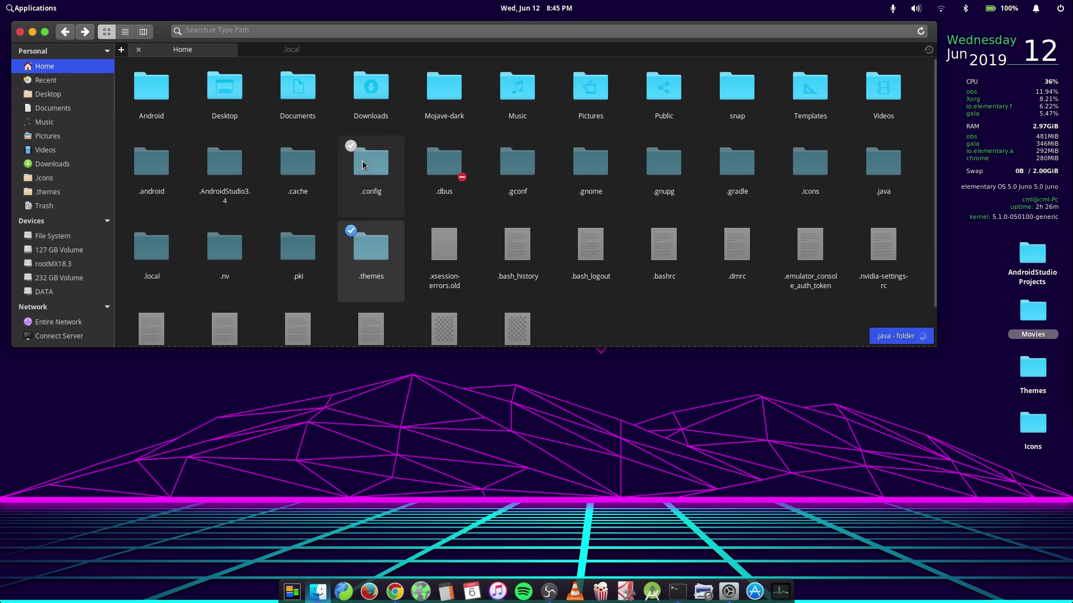
pyautogui.click(151, 245)
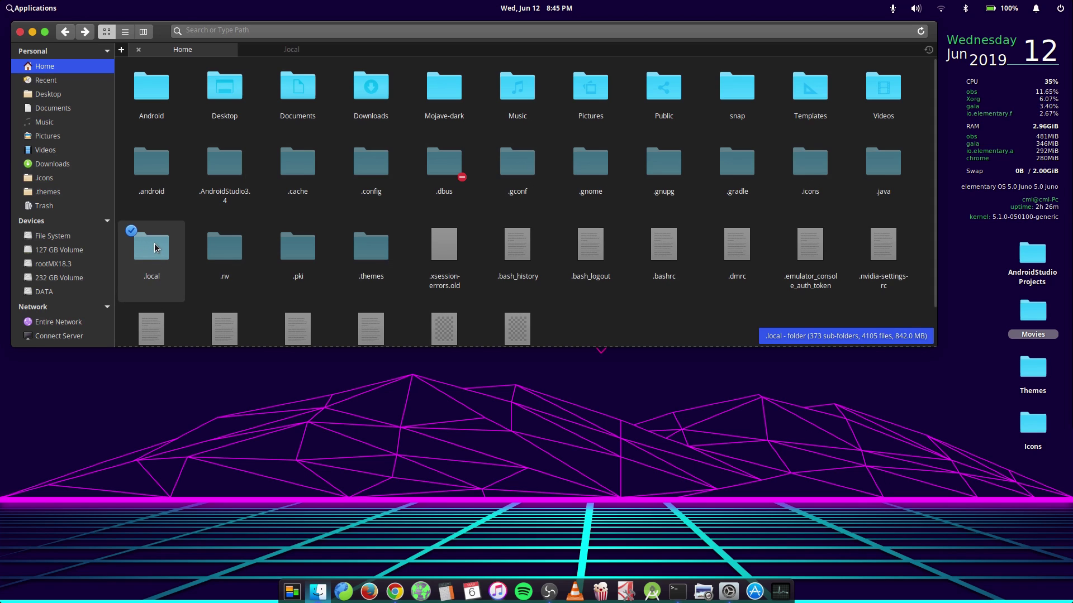
# Step: Browse .local/share/plank/themes, select its four dock theme folders, then go back to plank
pyautogui.doubleClick(157, 248)
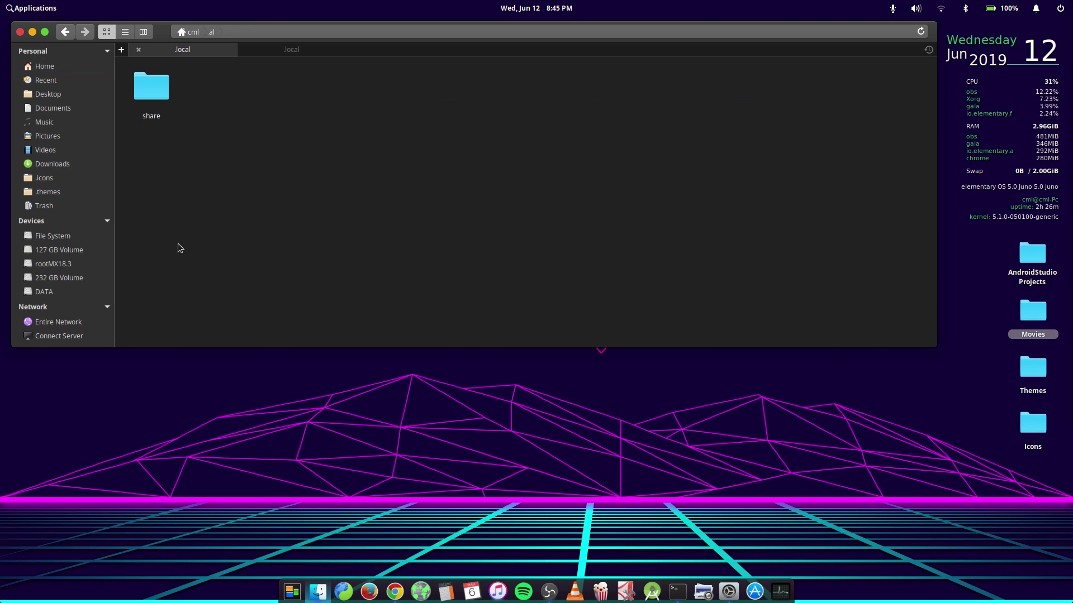
pyautogui.doubleClick(150, 86)
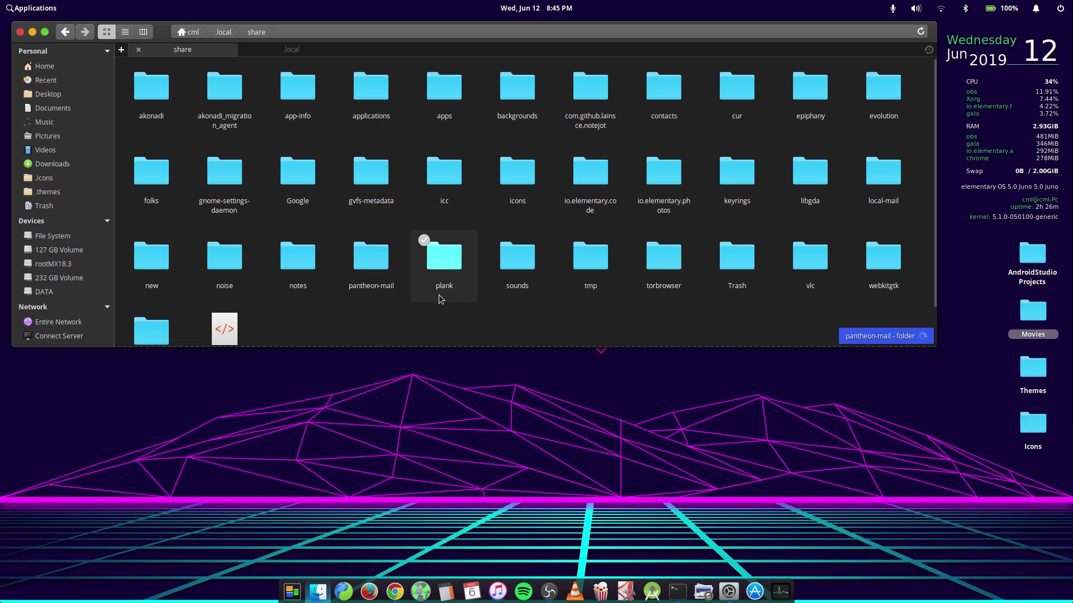
pyautogui.click(447, 266)
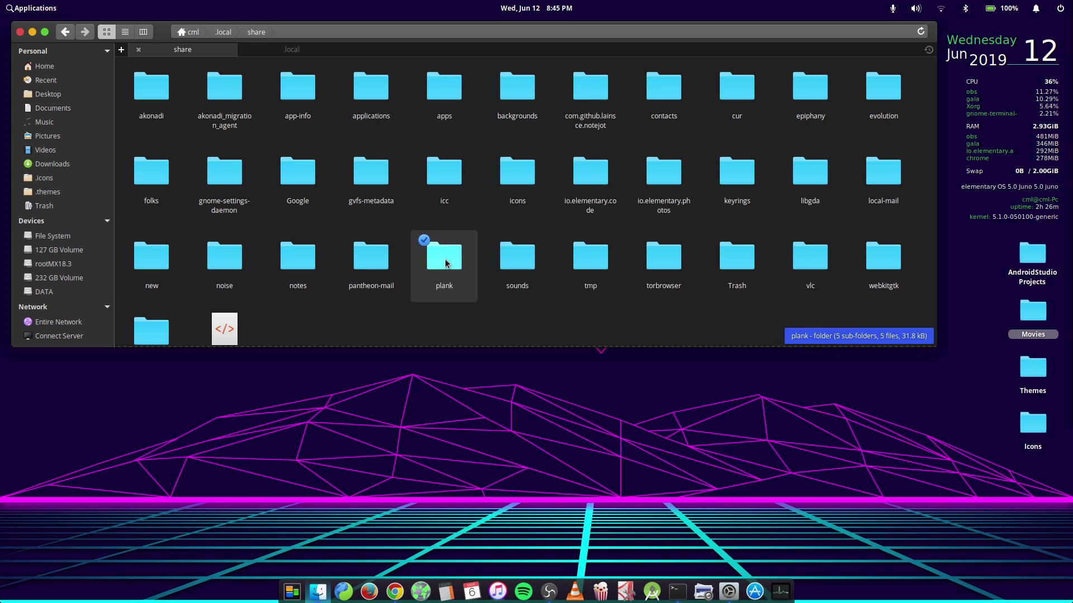
pyautogui.doubleClick(446, 262)
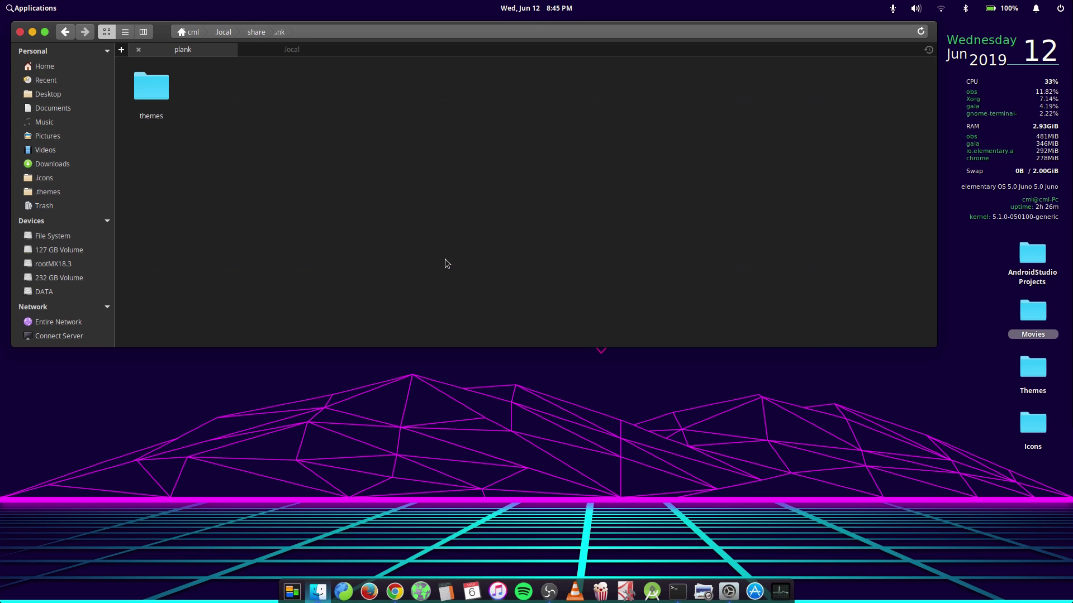
pyautogui.doubleClick(157, 94)
pyautogui.moveTo(163, 152); pyautogui.dragTo(494, 134)
pyautogui.hotkey('alt', 'Left')
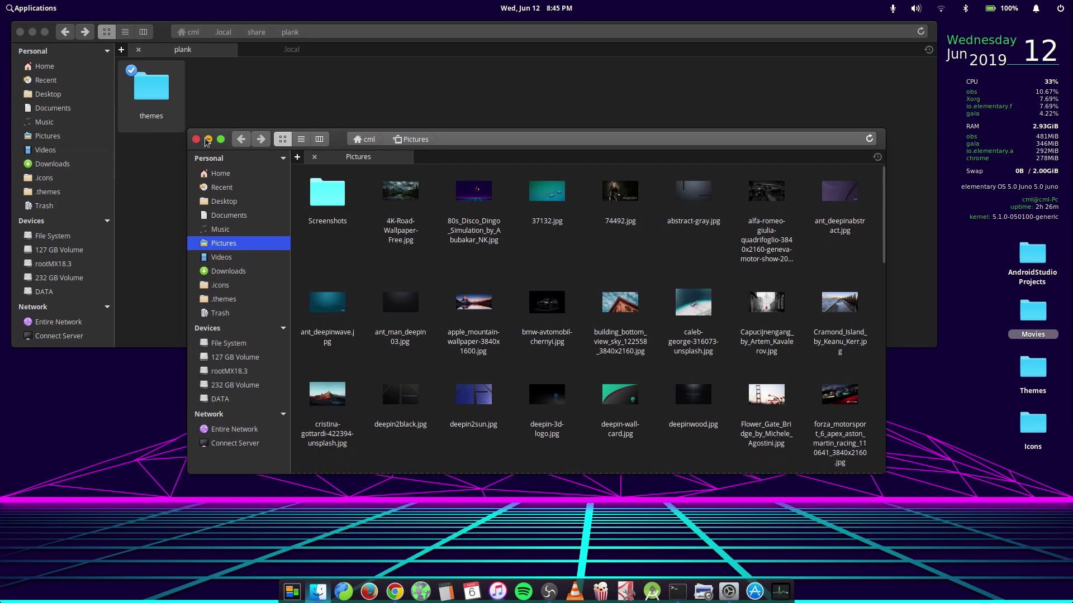
# Step: In a new Downloads tab, select the four dock themes under Elementary5.0 JunoTheme ver2.0 > plank > themes
pyautogui.click(210, 140)
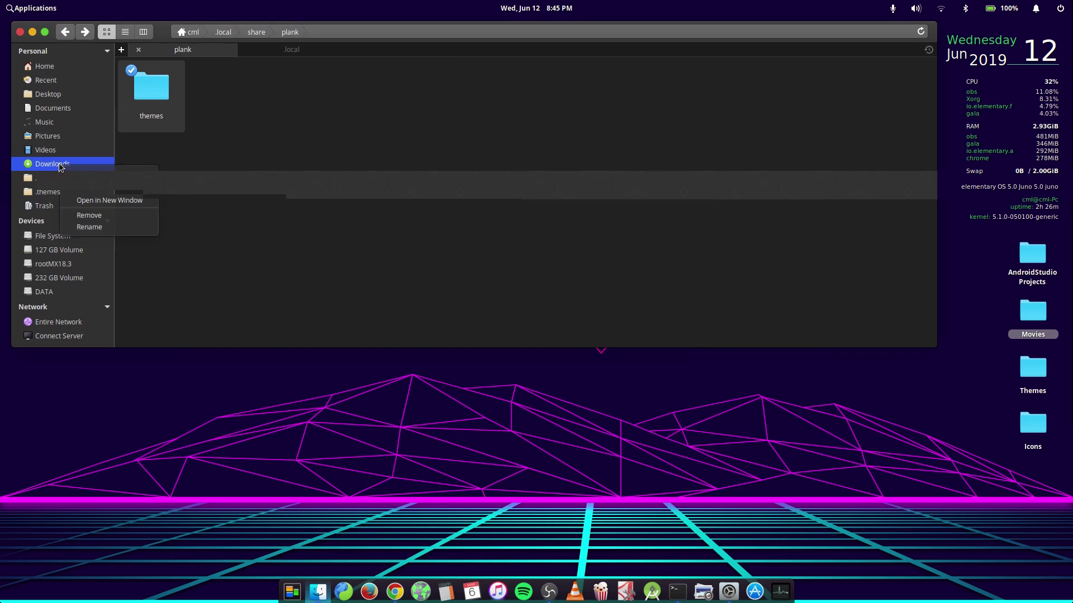
pyautogui.click(101, 187)
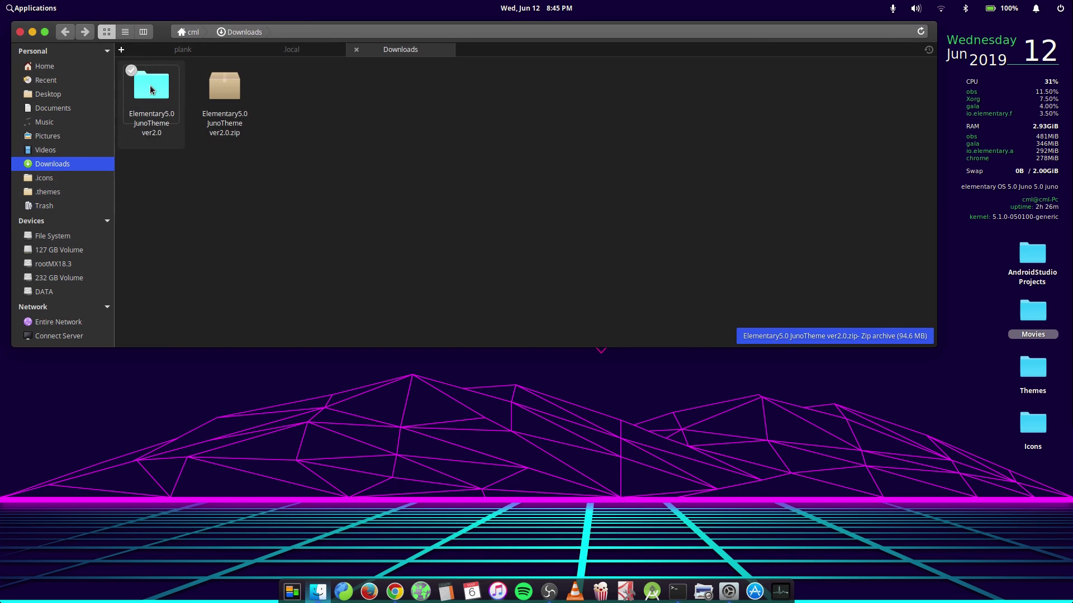
pyautogui.click(149, 85)
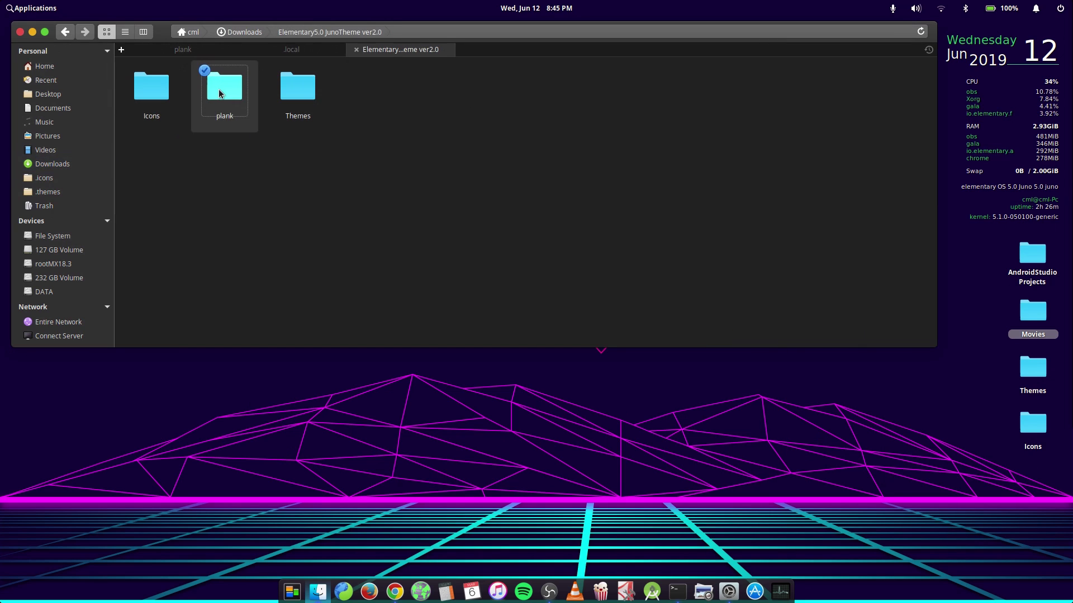
pyautogui.click(219, 89)
pyautogui.click(158, 92)
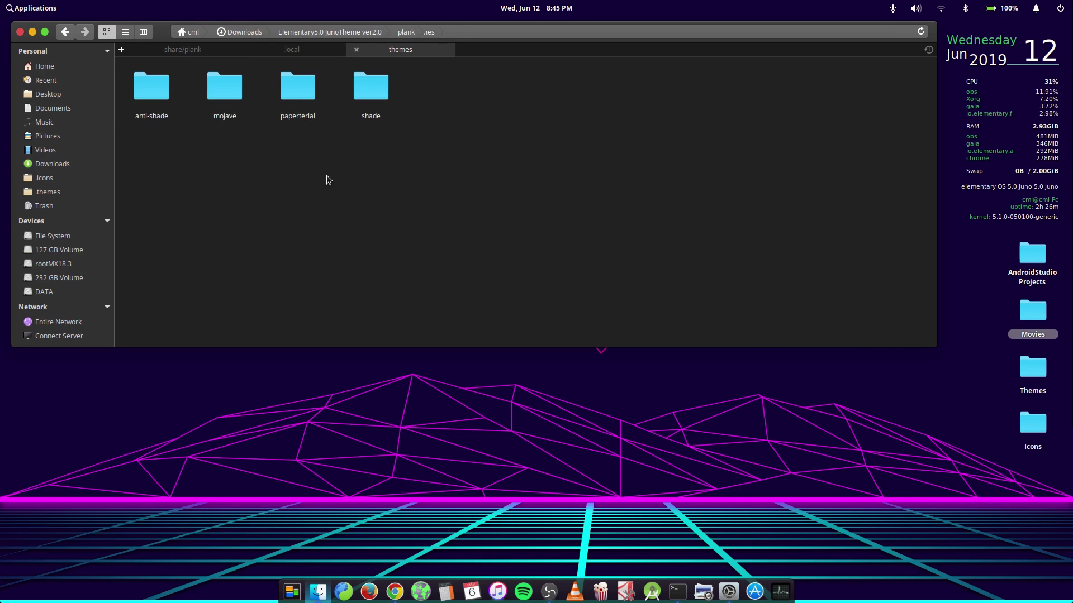
pyautogui.moveTo(147, 193); pyautogui.dragTo(175, 110)
# Step: Open .local/share/plank/themes to check the anti-shade, mojave, paperterial and shade dock themes
pyautogui.hotkey('alt', 'Up')
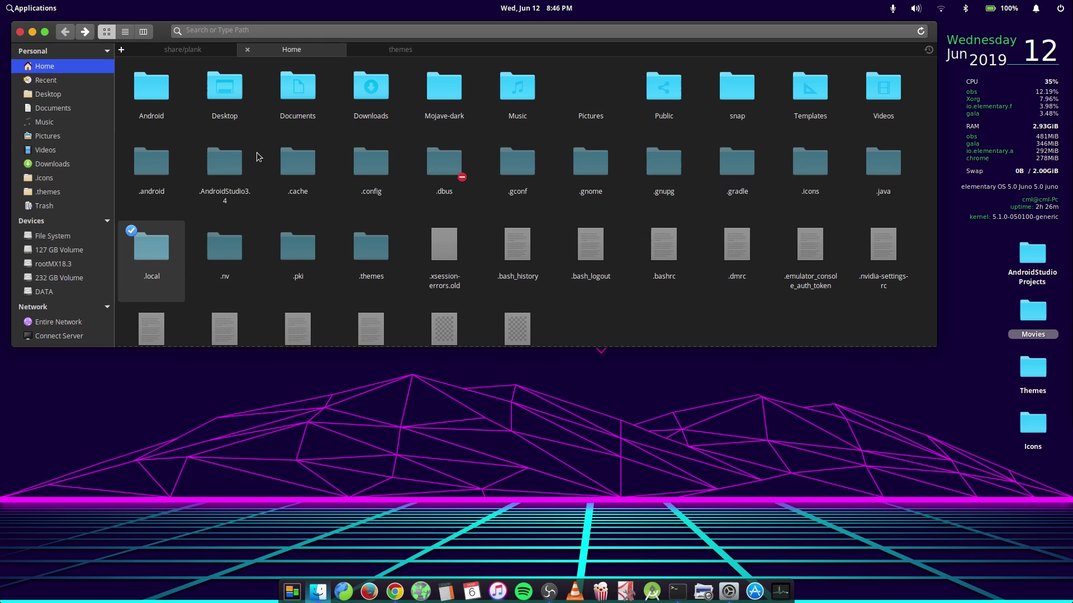
pyautogui.press('Return')
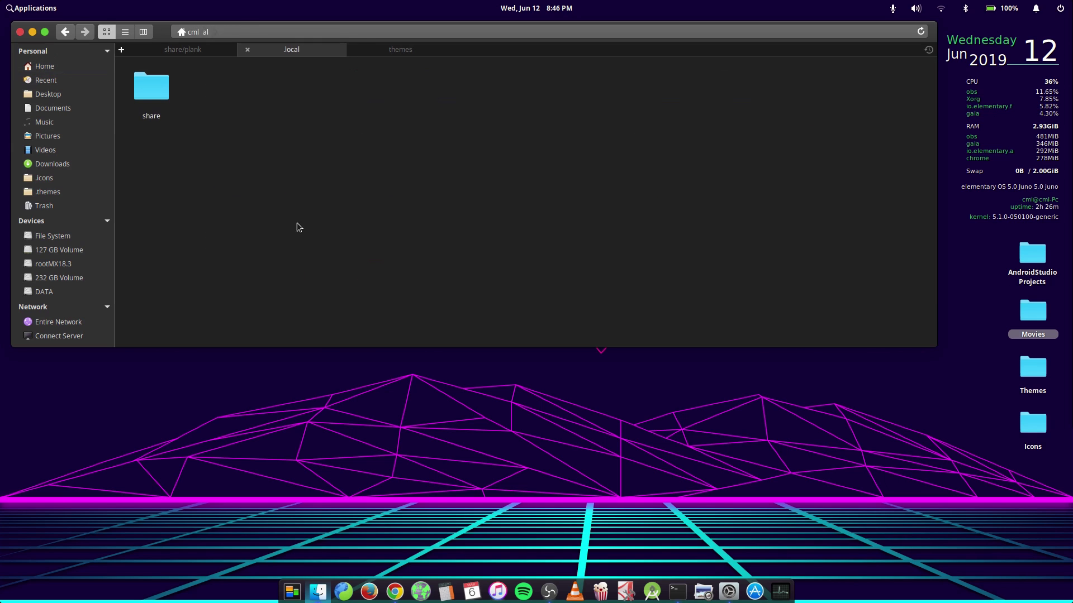
pyautogui.click(158, 94)
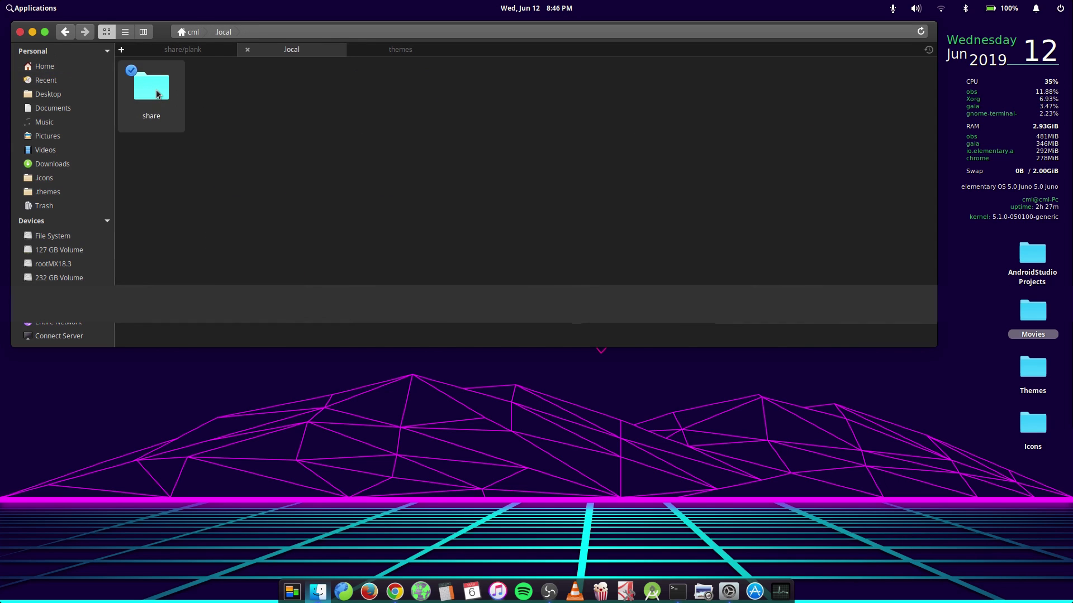
pyautogui.click(158, 93)
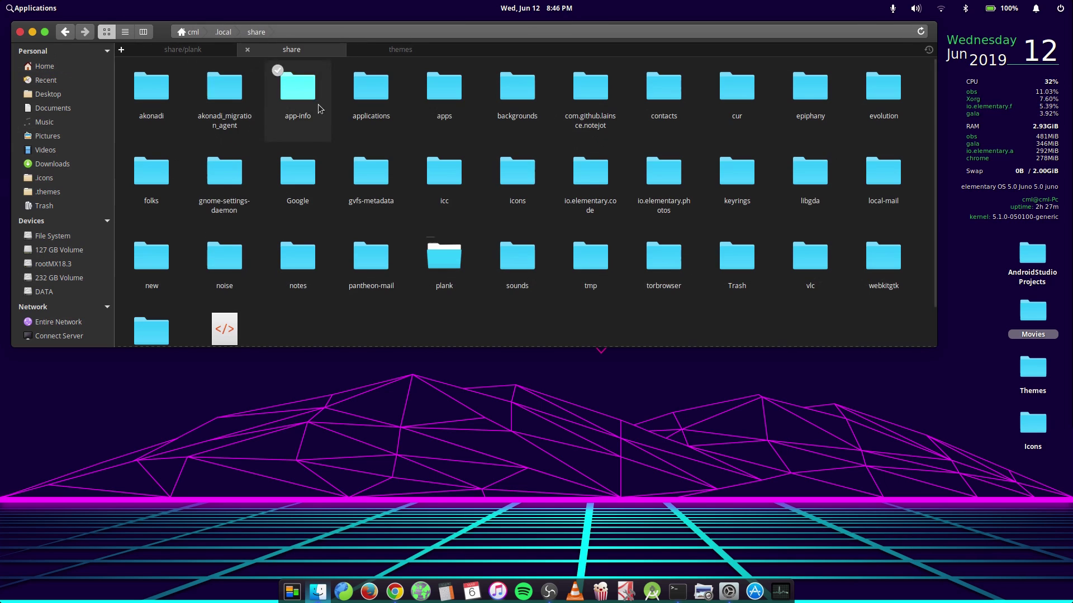
pyautogui.click(439, 258)
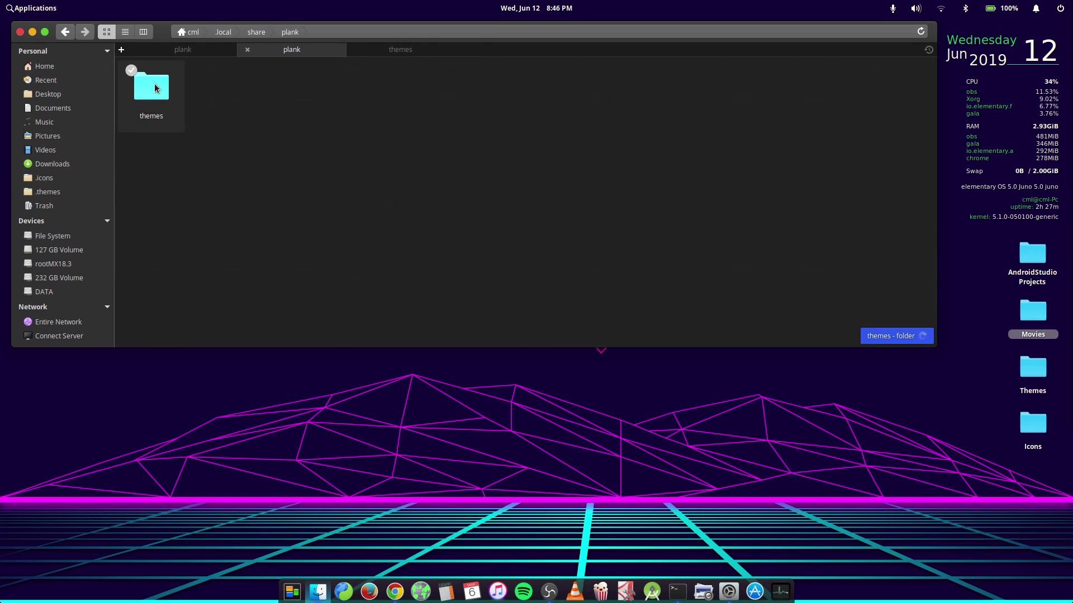
pyautogui.click(155, 87)
pyautogui.click(155, 85)
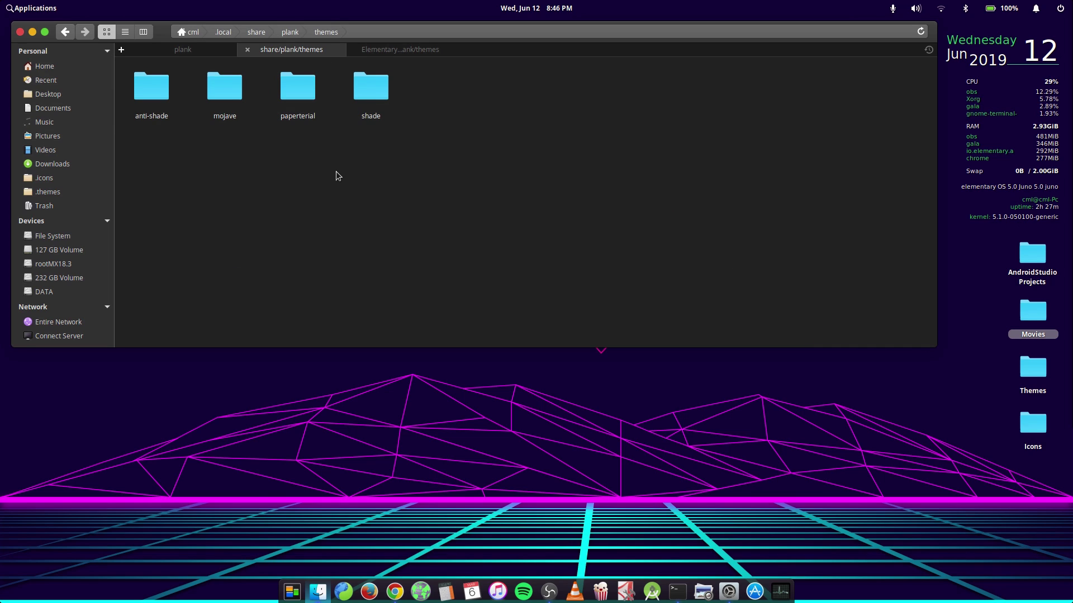
# Step: Return Files to Home, minimise it, and launch System Settings from the dock
pyautogui.click(50, 67)
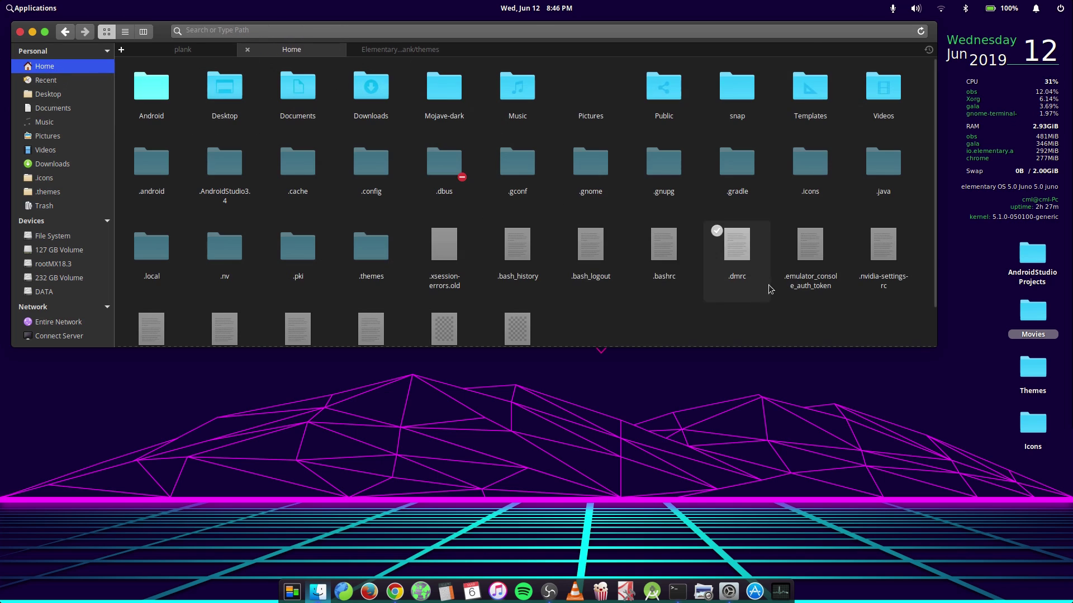
pyautogui.click(33, 33)
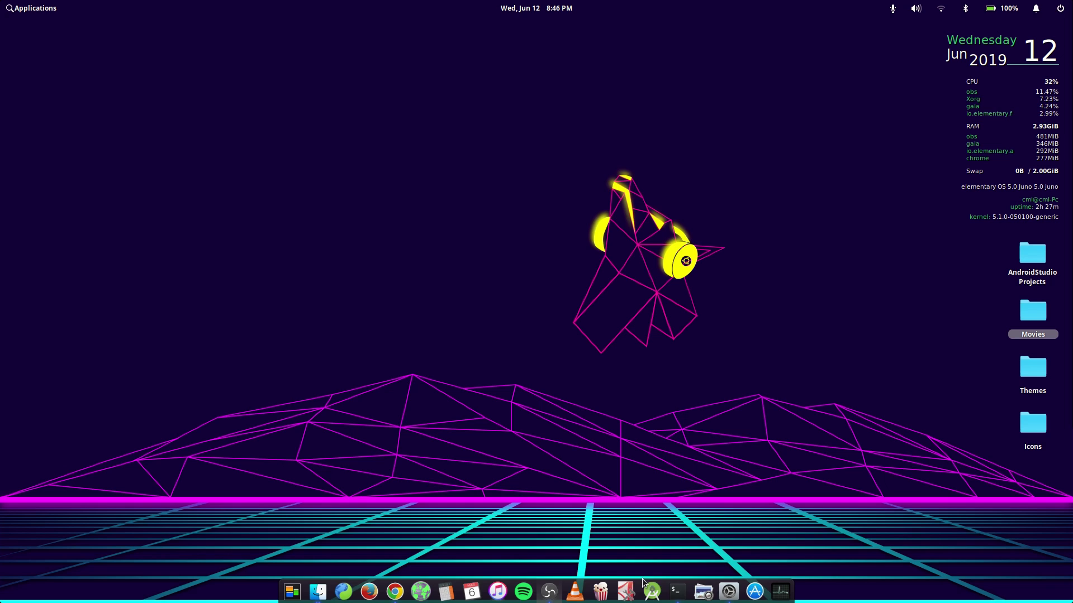
pyautogui.click(729, 591)
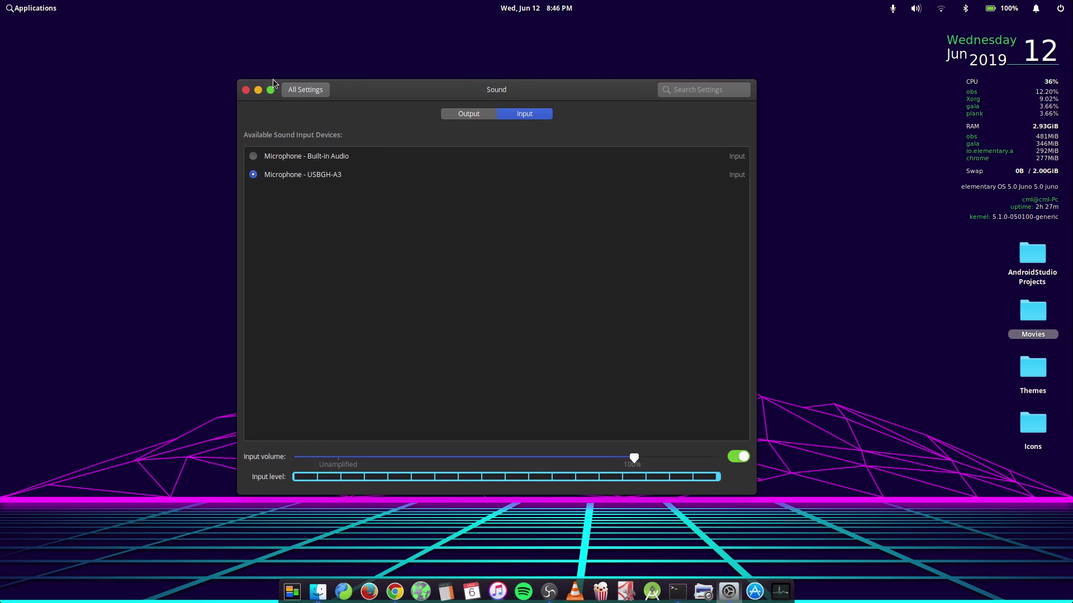
# Step: Open Tweaks and check the GTK+ theme list, keeping Mojave-dark
pyautogui.click(293, 90)
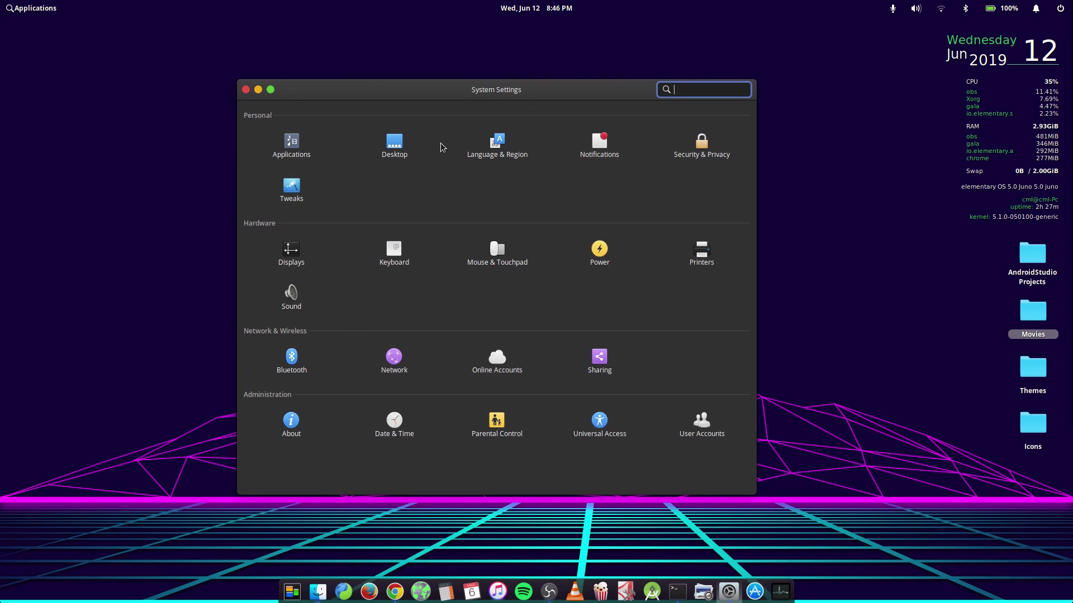
pyautogui.click(295, 192)
pyautogui.moveTo(420, 92); pyautogui.dragTo(265, 57)
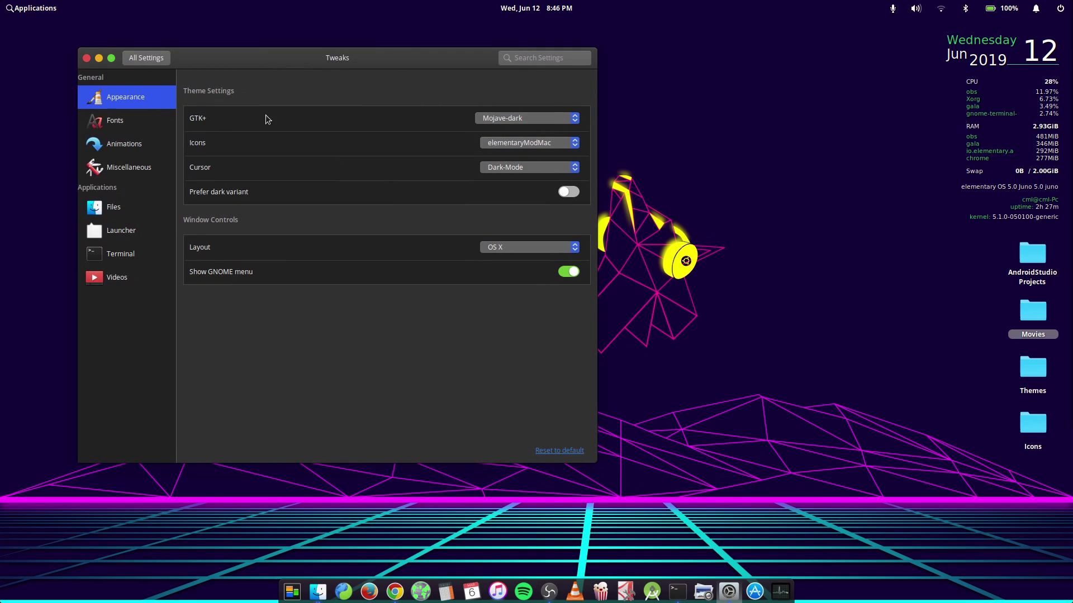
pyautogui.click(524, 117)
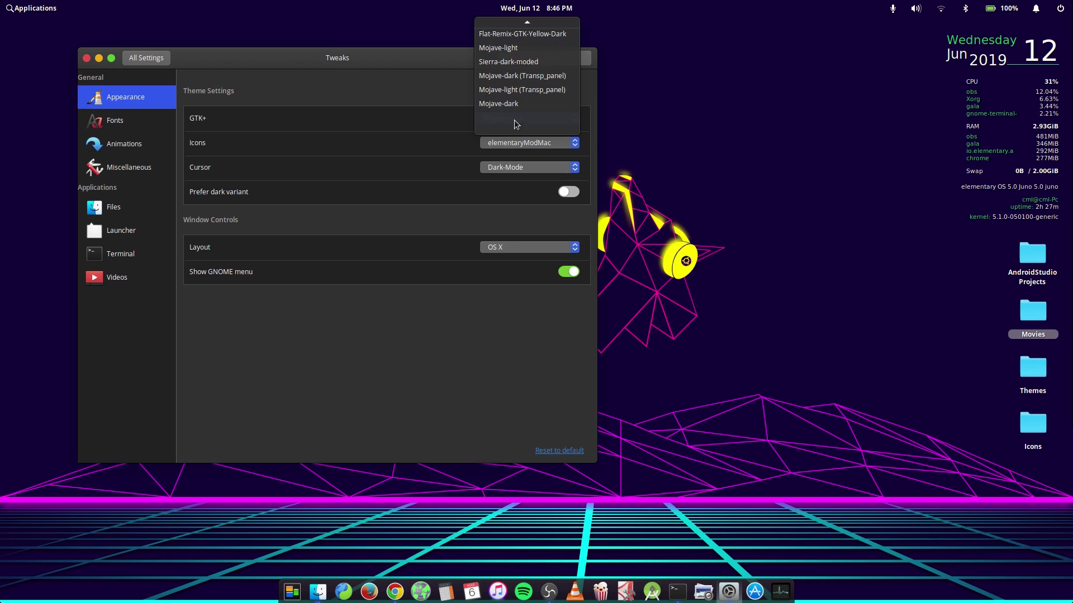
pyautogui.click(337, 63)
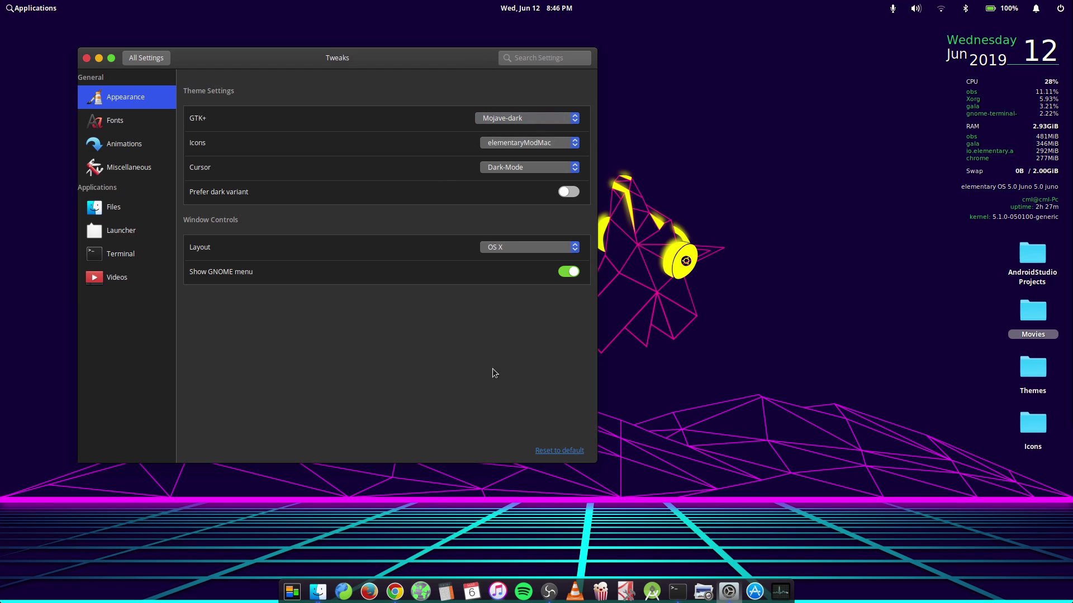
# Step: Open Downloads > Elementary5.0 JunoTheme ver2.0 > Themes in Files
pyautogui.click(316, 589)
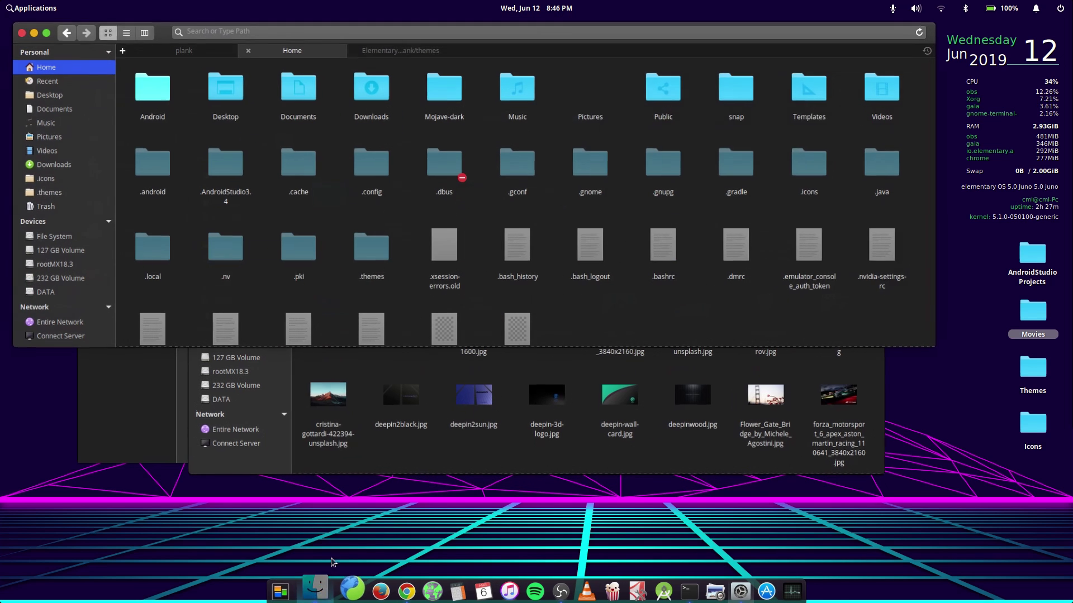
pyautogui.click(237, 464)
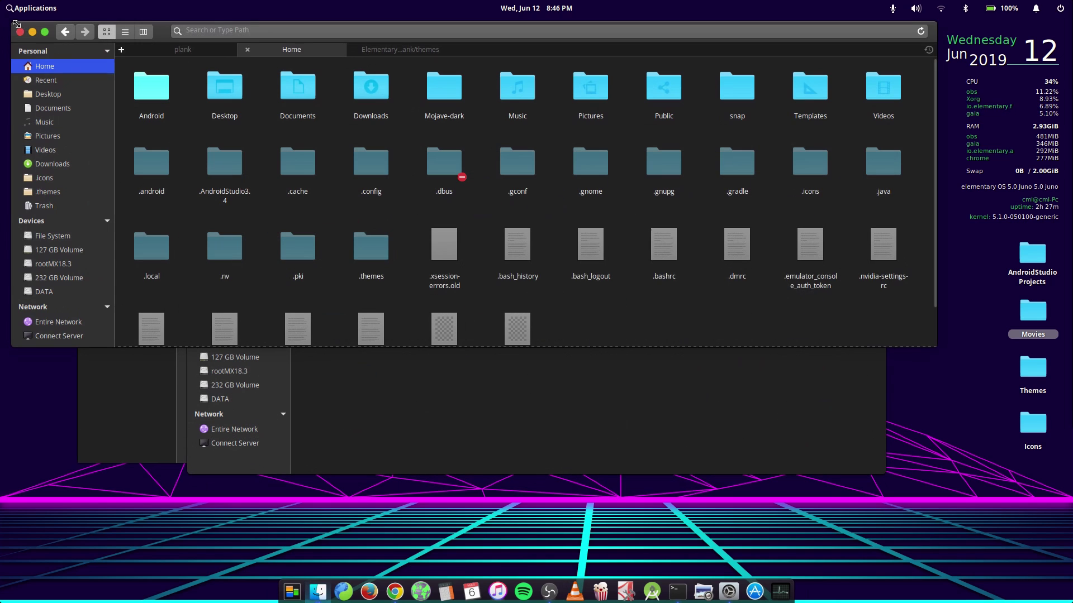
pyautogui.click(168, 129)
pyautogui.click(51, 164)
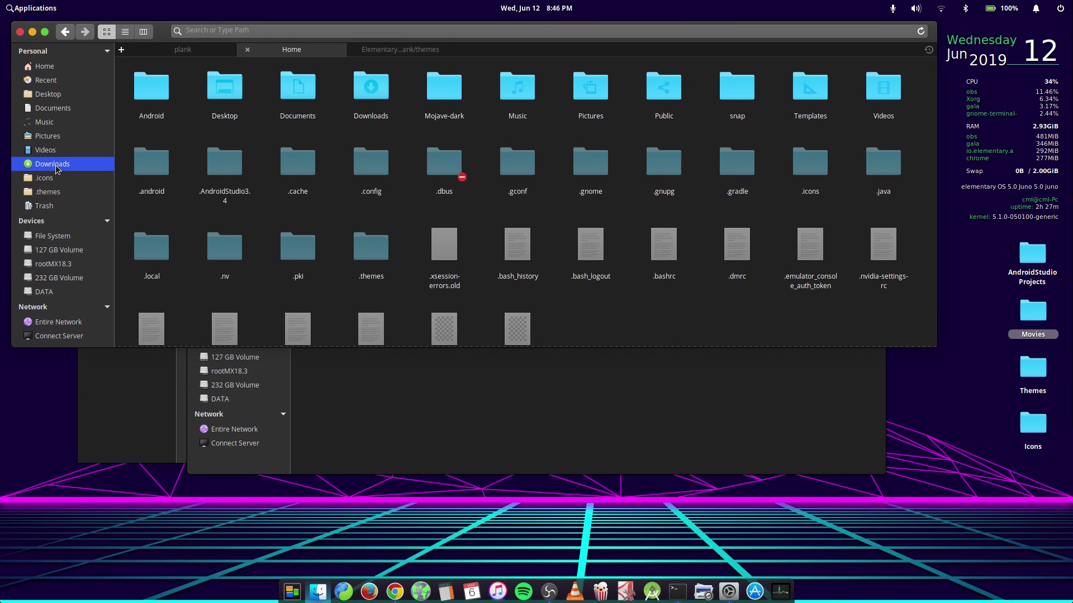
pyautogui.doubleClick(156, 130)
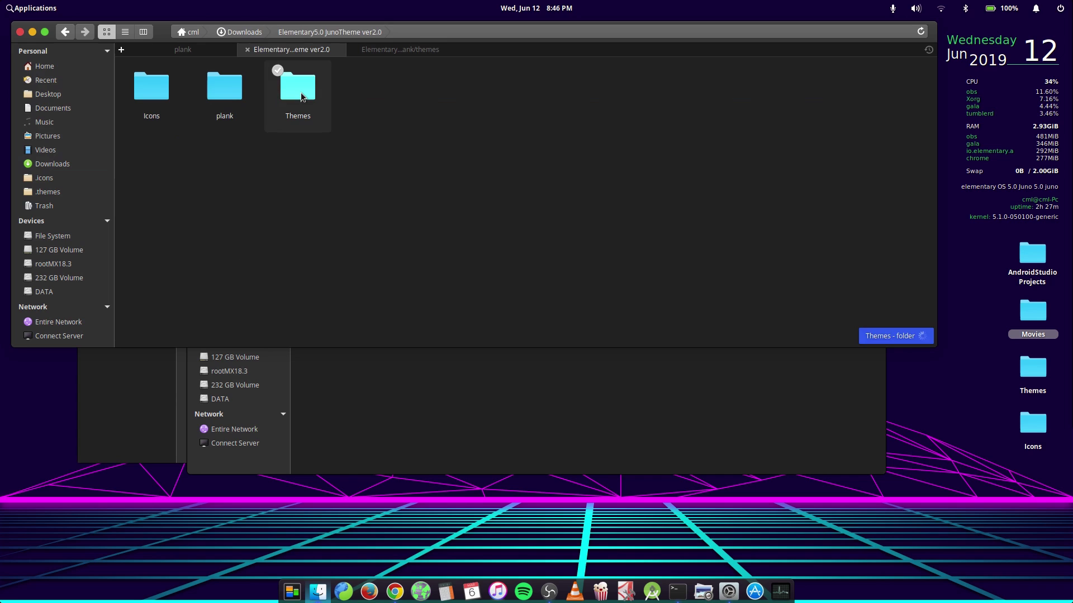
pyautogui.doubleClick(303, 98)
# Step: Dismiss the failed Mojave-dark folder move, select the theme folders, and close the Movies window
pyautogui.moveTo(147, 131); pyautogui.dragTo(148, 91)
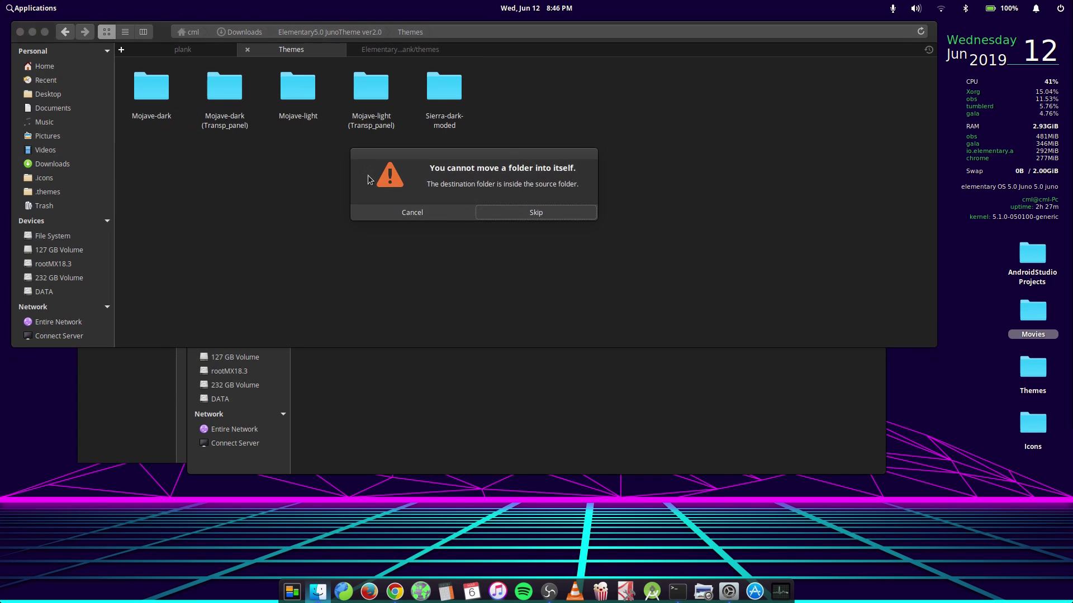
pyautogui.click(420, 212)
pyautogui.moveTo(511, 88); pyautogui.dragTo(173, 89)
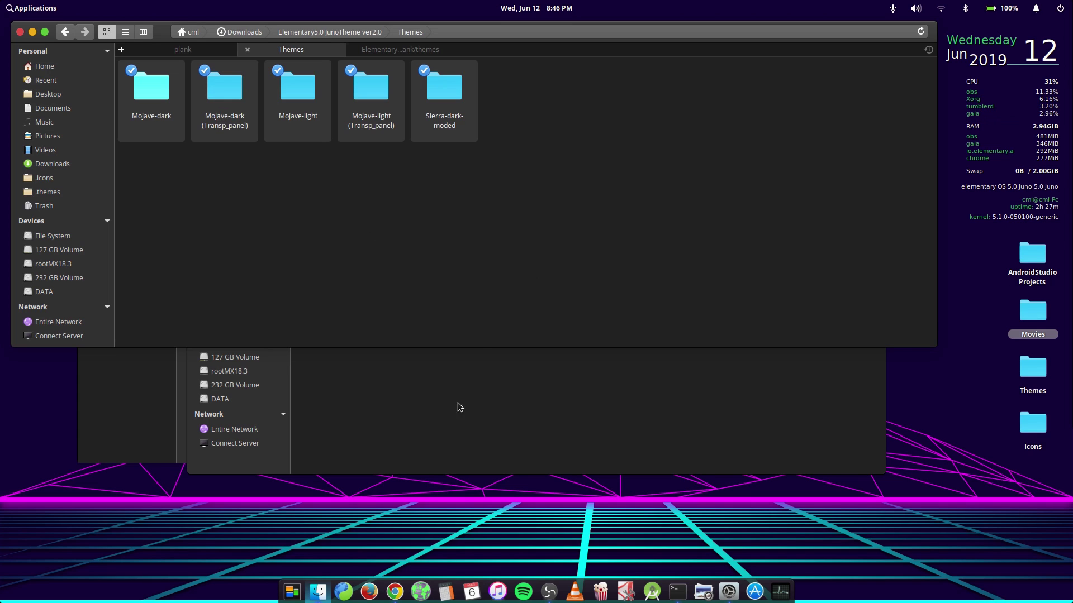
pyautogui.click(478, 402)
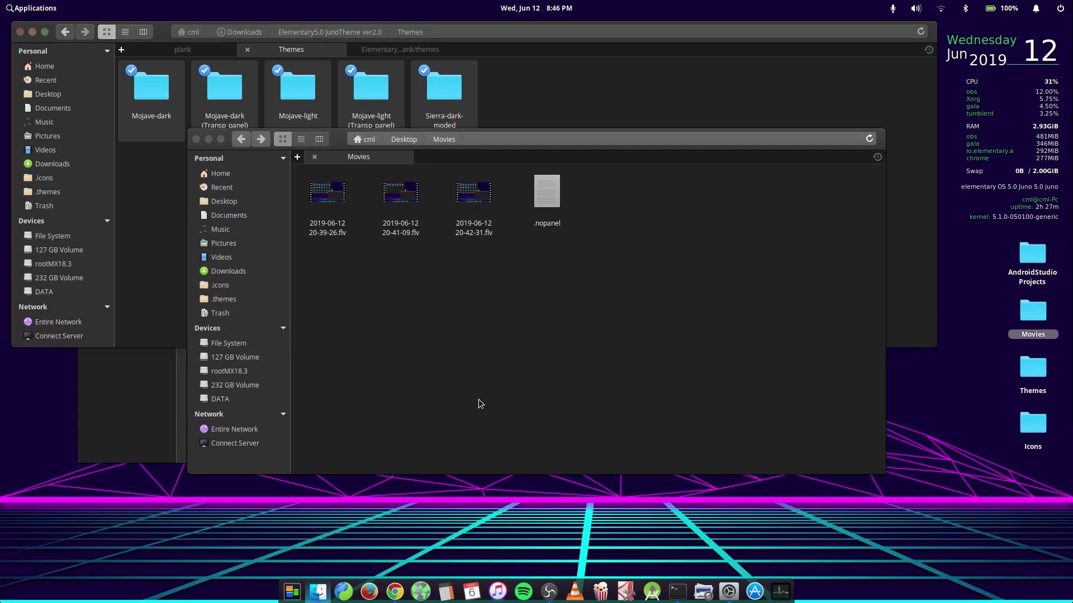
pyautogui.click(584, 98)
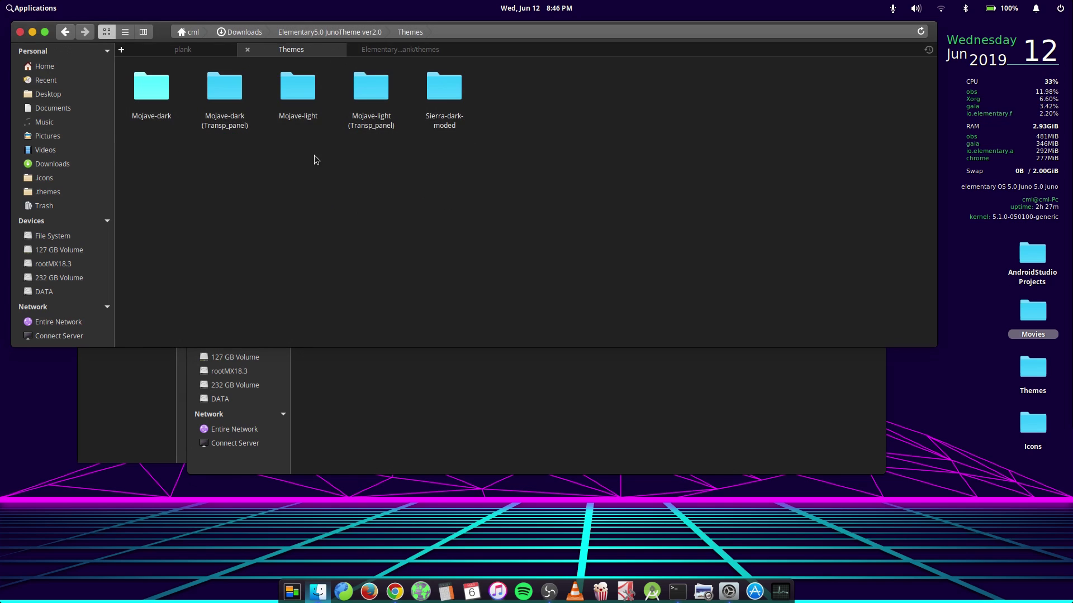
pyautogui.click(153, 94)
pyautogui.click(462, 400)
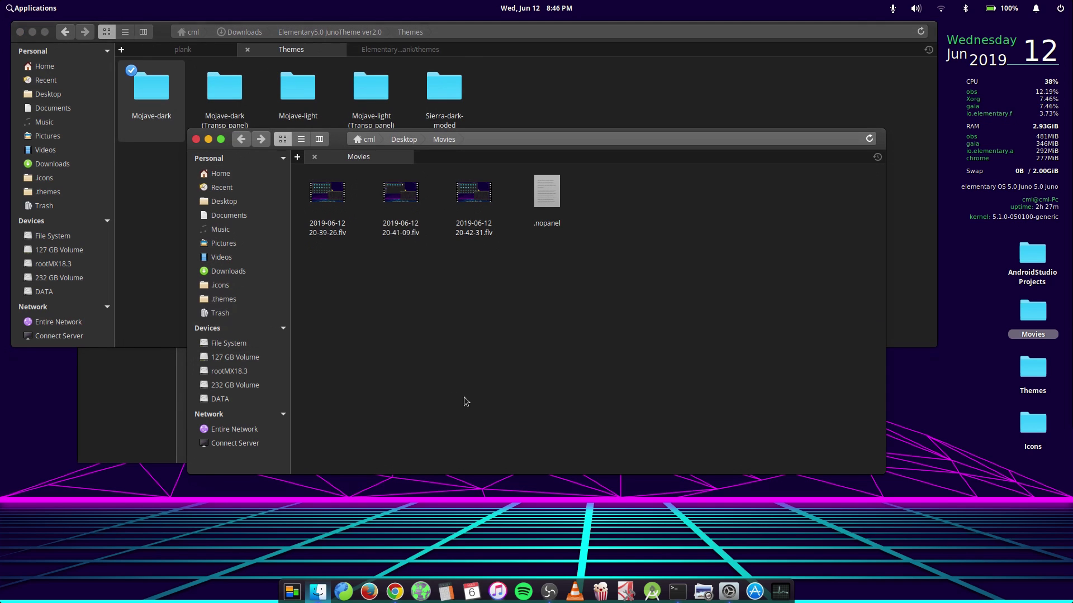
pyautogui.click(196, 139)
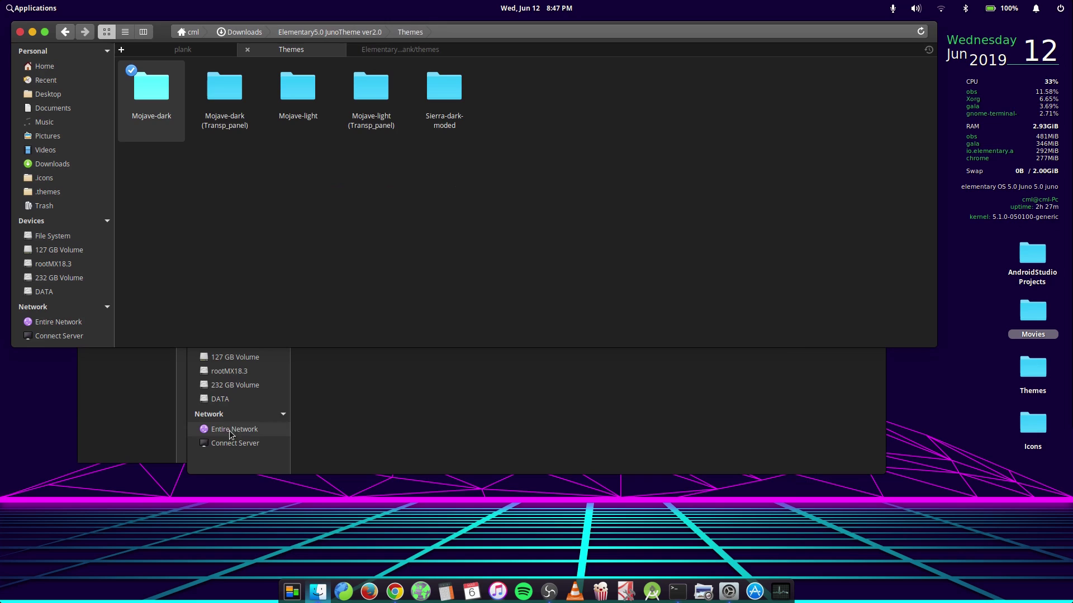
pyautogui.click(100, 387)
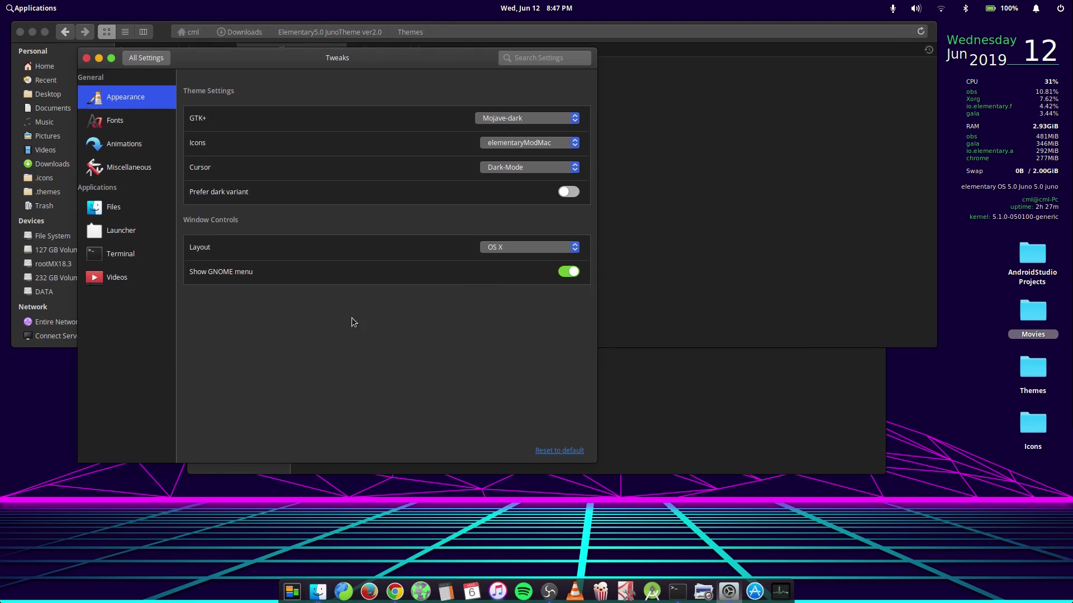
# Step: Confirm Mojave-dark in the GTK+ theme list and minimise the file manager
pyautogui.click(506, 122)
pyautogui.click(514, 114)
pyautogui.click(509, 116)
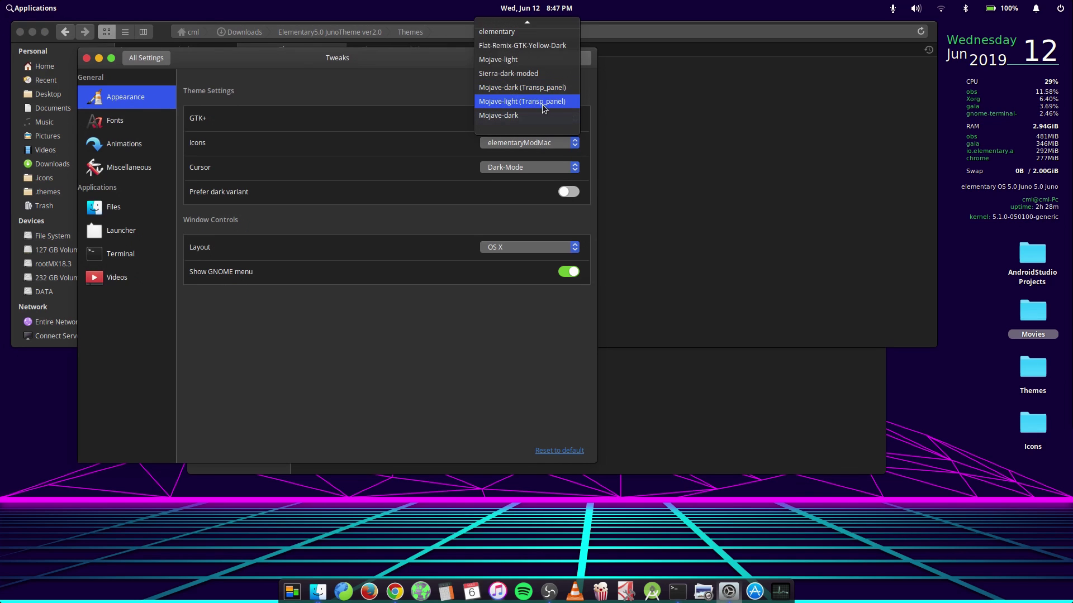
pyautogui.click(300, 58)
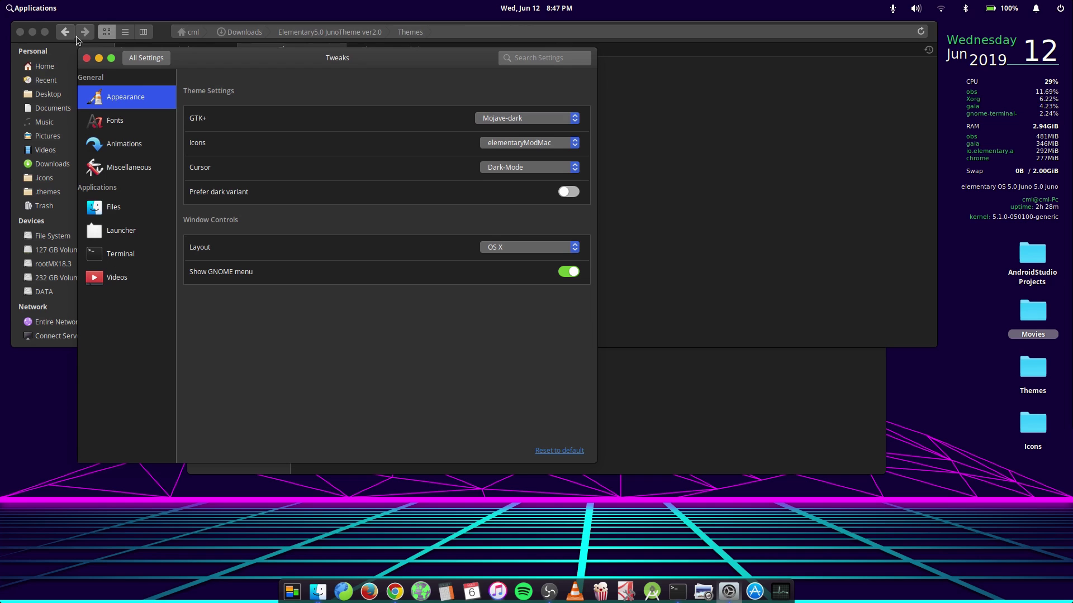
pyautogui.click(29, 35)
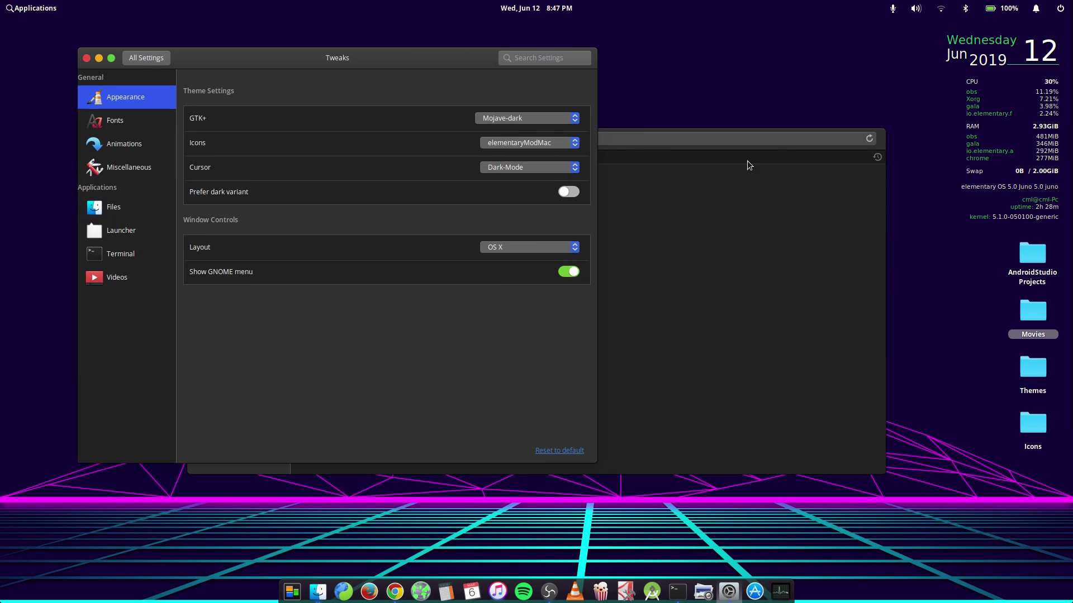
# Step: In Desktop settings, try the mountain, road-and-sea, beach, hot-air-balloon and dark elementary wallpapers
pyautogui.click(173, 56)
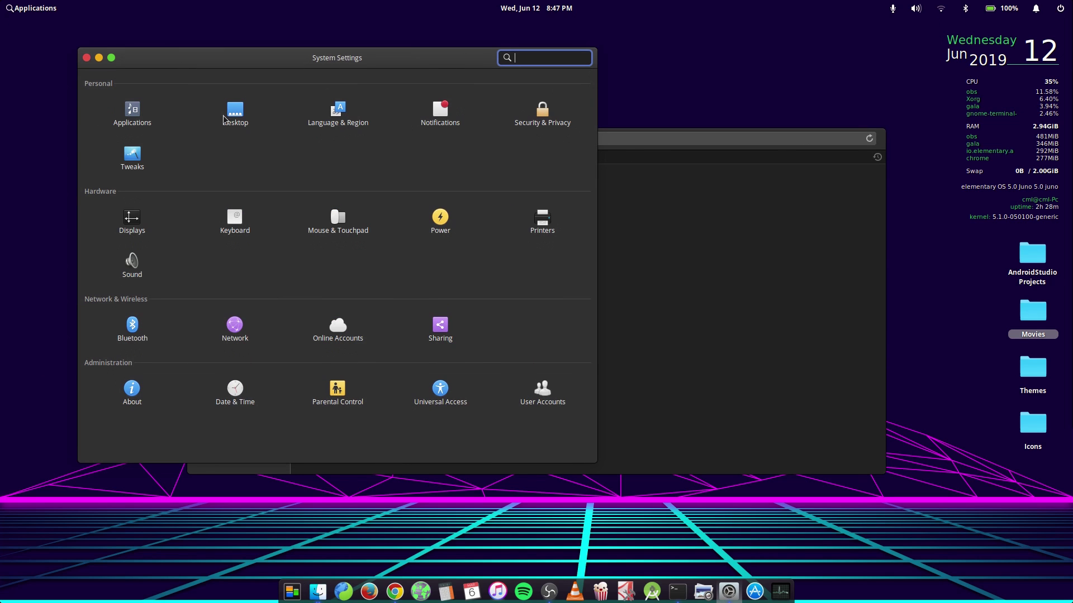
pyautogui.click(241, 110)
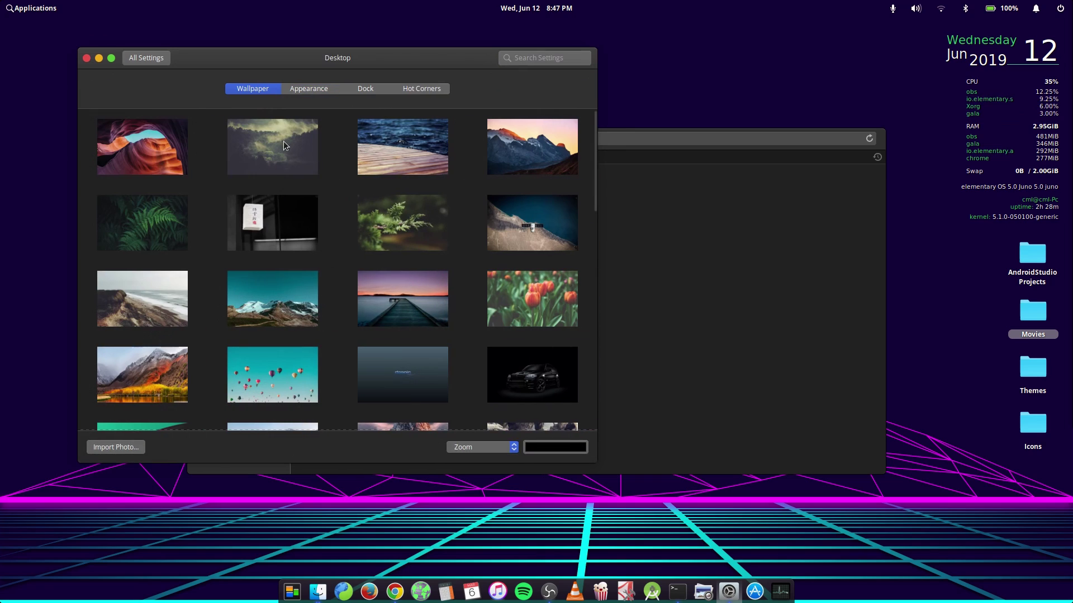
pyautogui.click(574, 130)
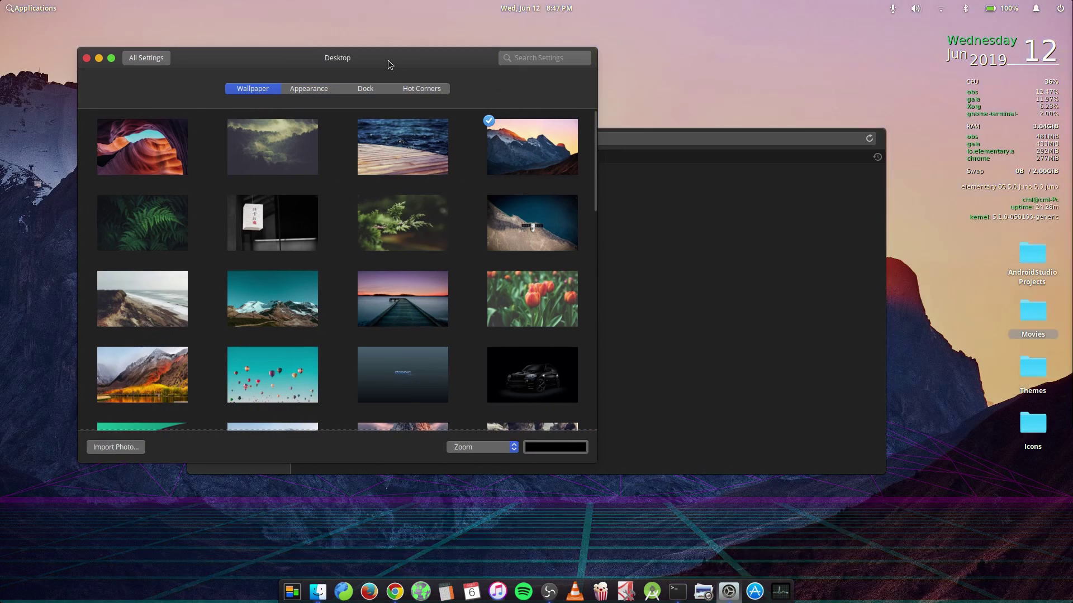
pyautogui.moveTo(391, 56); pyautogui.dragTo(648, 138)
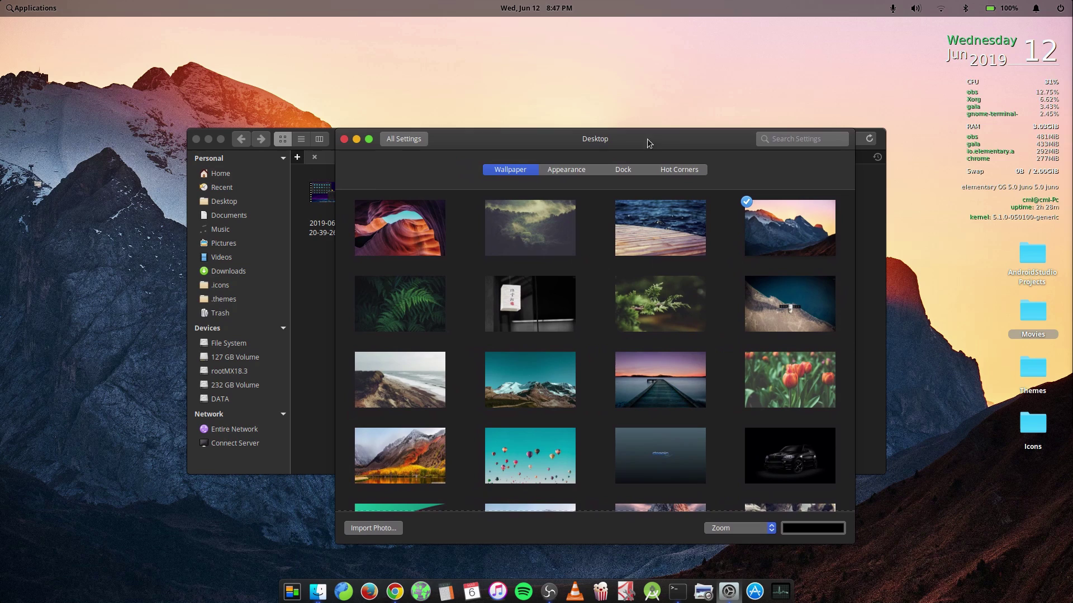
pyautogui.click(789, 306)
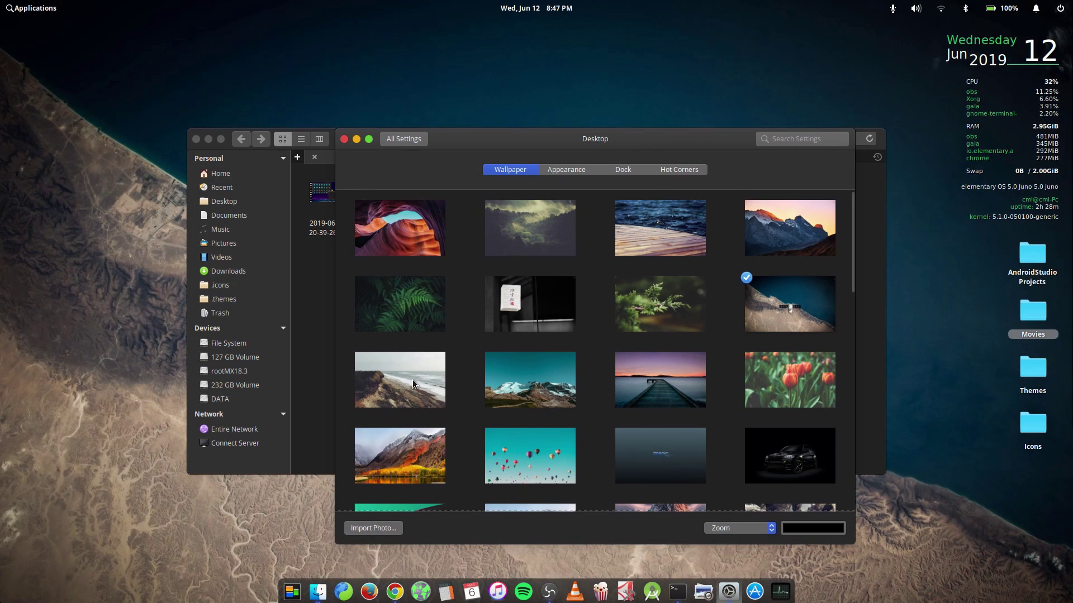
pyautogui.click(412, 381)
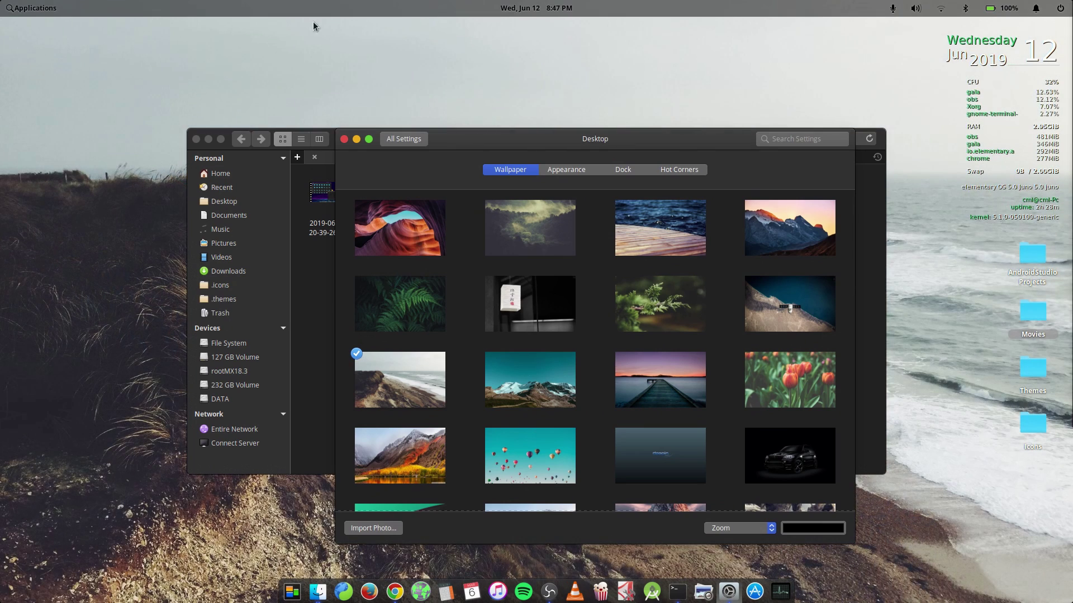
pyautogui.click(510, 450)
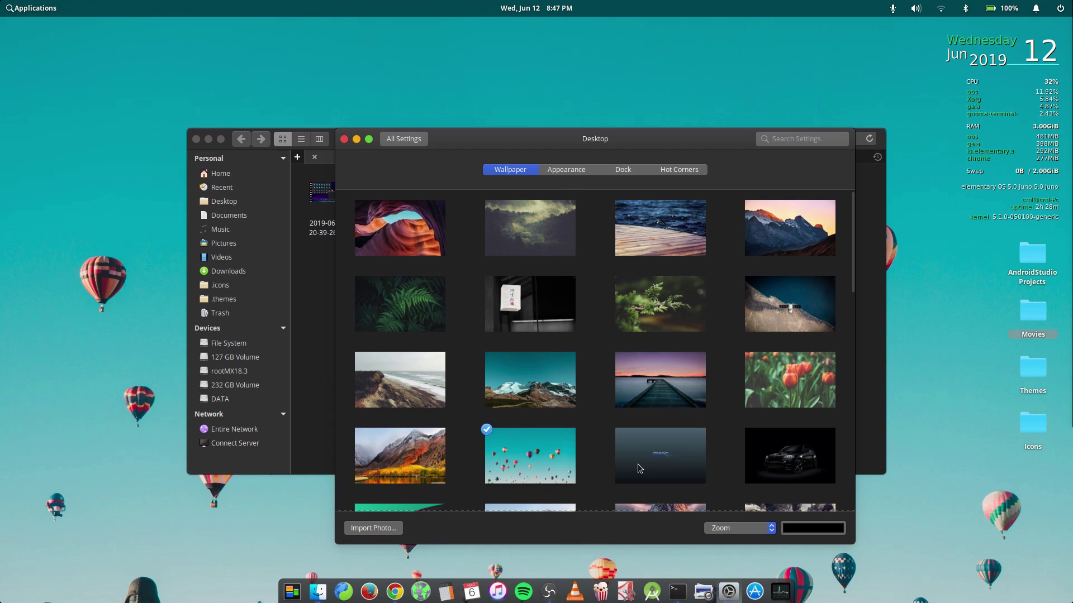
pyautogui.click(683, 465)
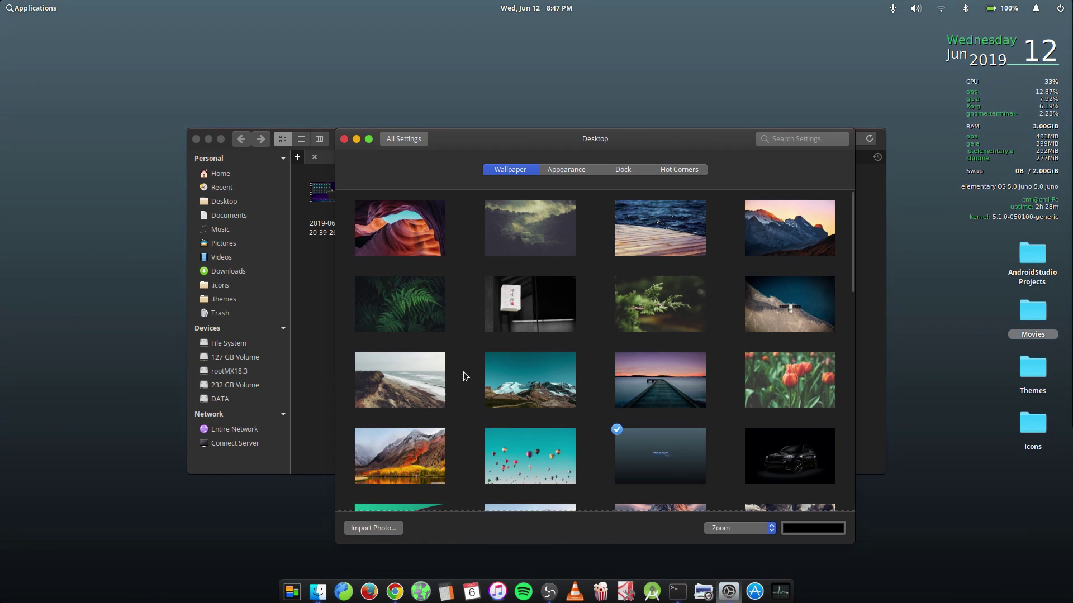
# Step: Try the mountain lake and snowy village images, settle on rocky sea, and reopen Tweaks
pyautogui.scroll(-2, 443, 403)
pyautogui.click(539, 457)
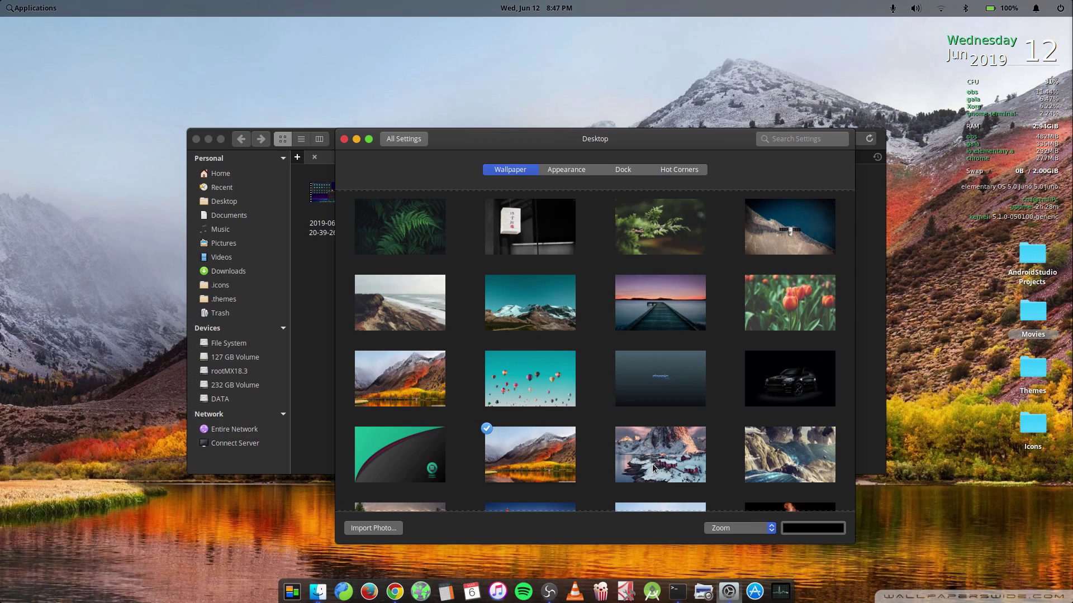
pyautogui.click(652, 464)
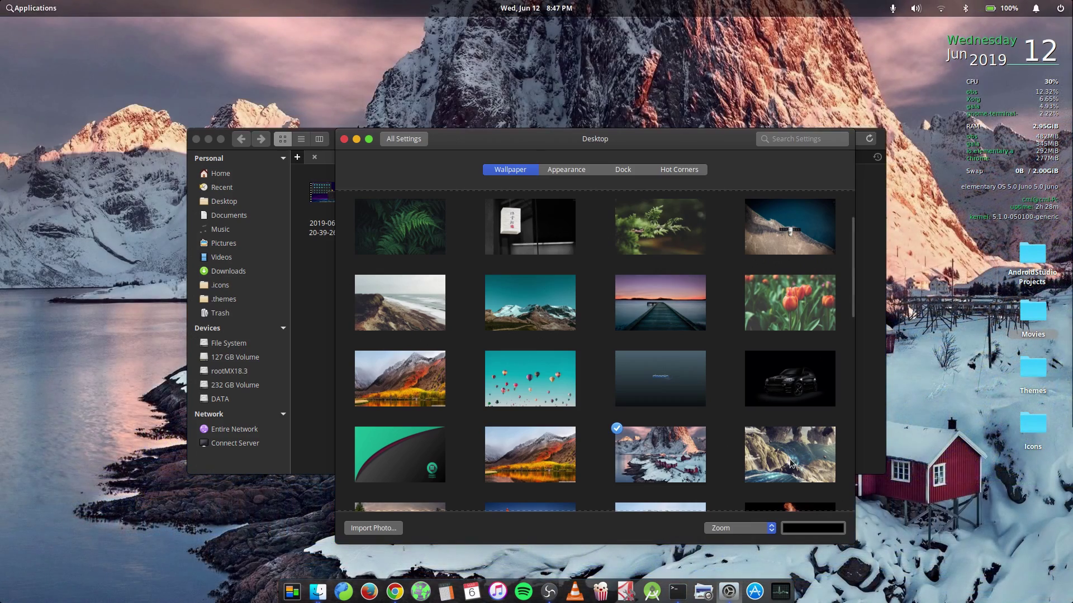
pyautogui.click(791, 463)
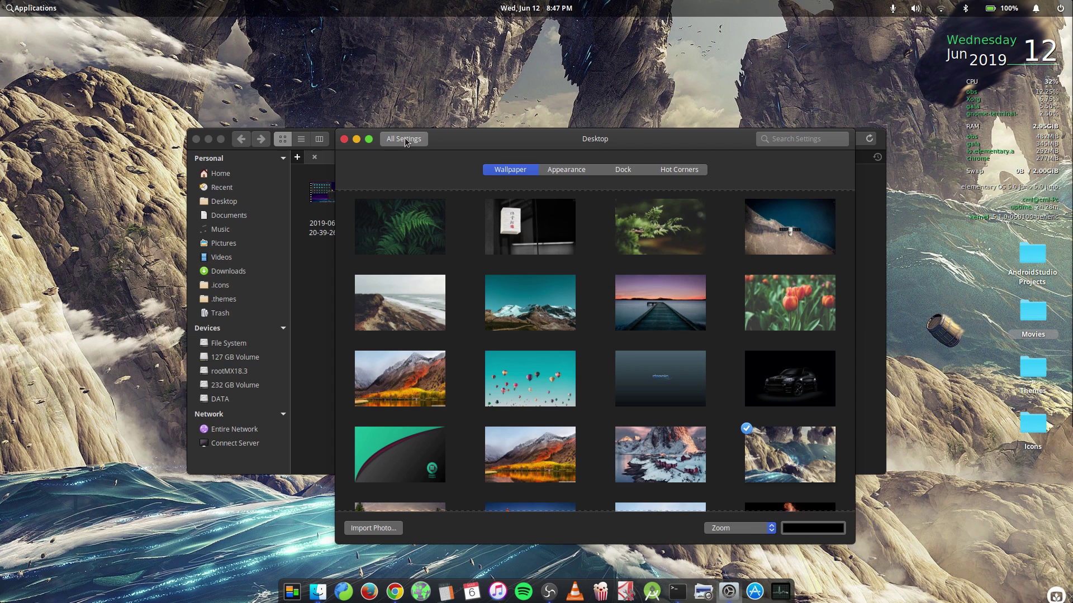
pyautogui.click(405, 140)
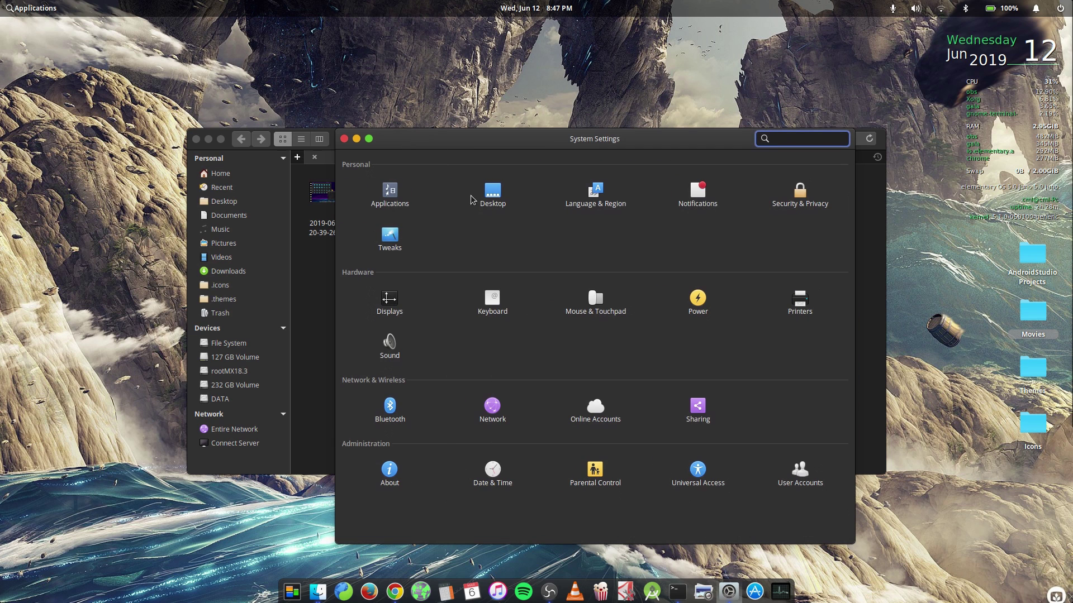
pyautogui.click(390, 236)
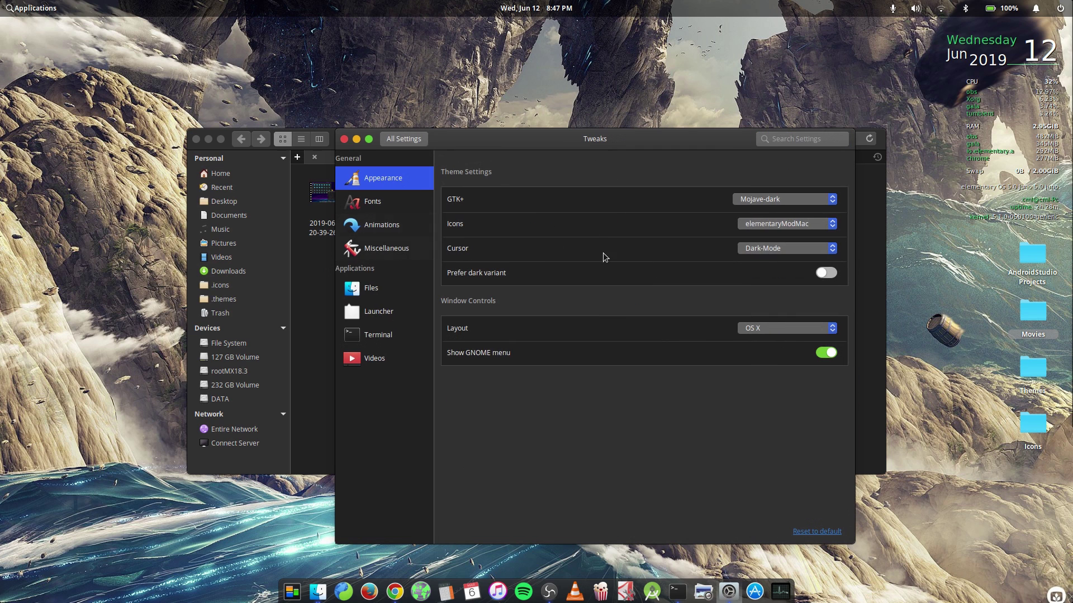
# Step: Switch the GTK+ theme to Mojave-dark (Transp_panel) and nudge the Tweaks window
pyautogui.click(761, 201)
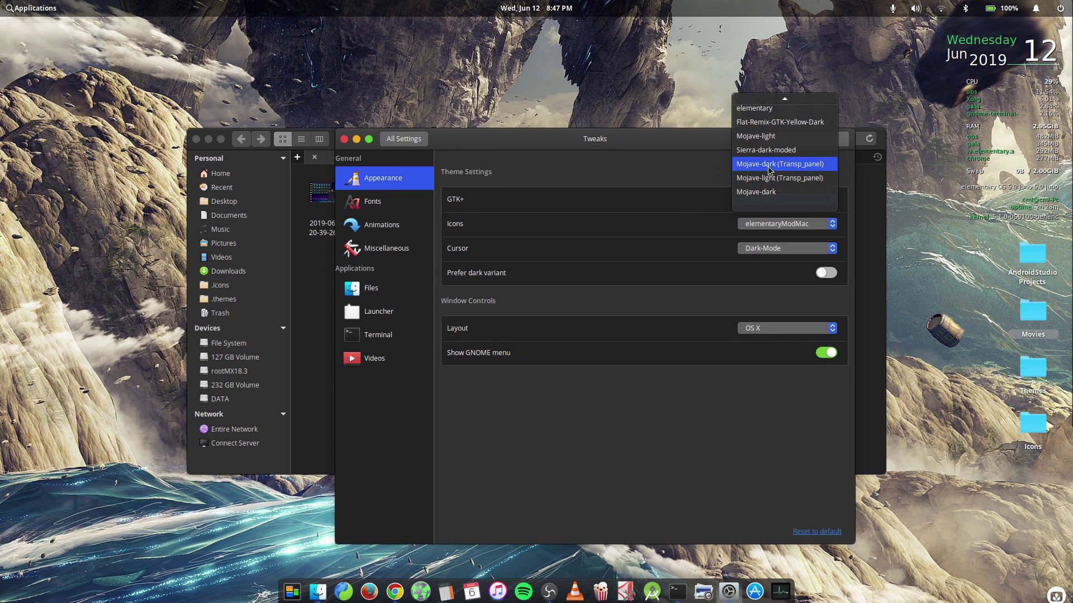
pyautogui.click(769, 165)
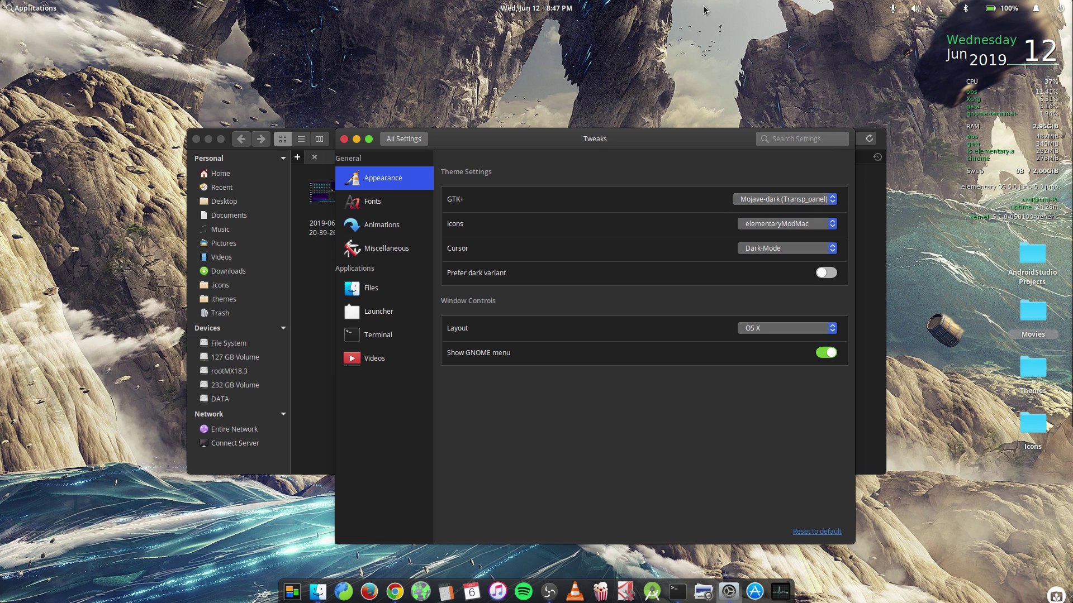
pyautogui.moveTo(586, 138); pyautogui.dragTo(570, 114)
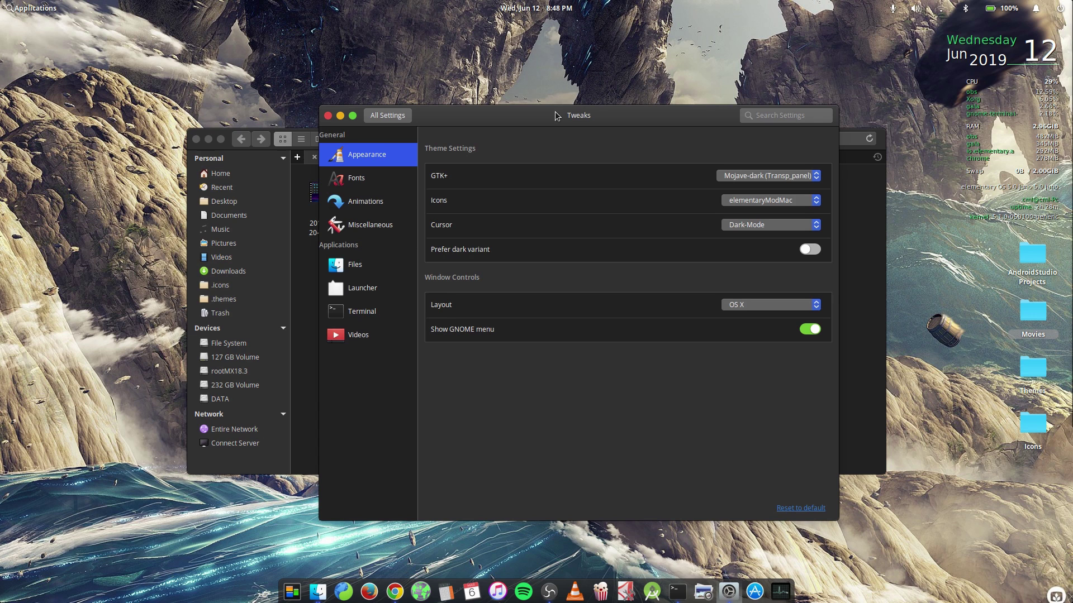
pyautogui.moveTo(563, 114); pyautogui.dragTo(583, 113)
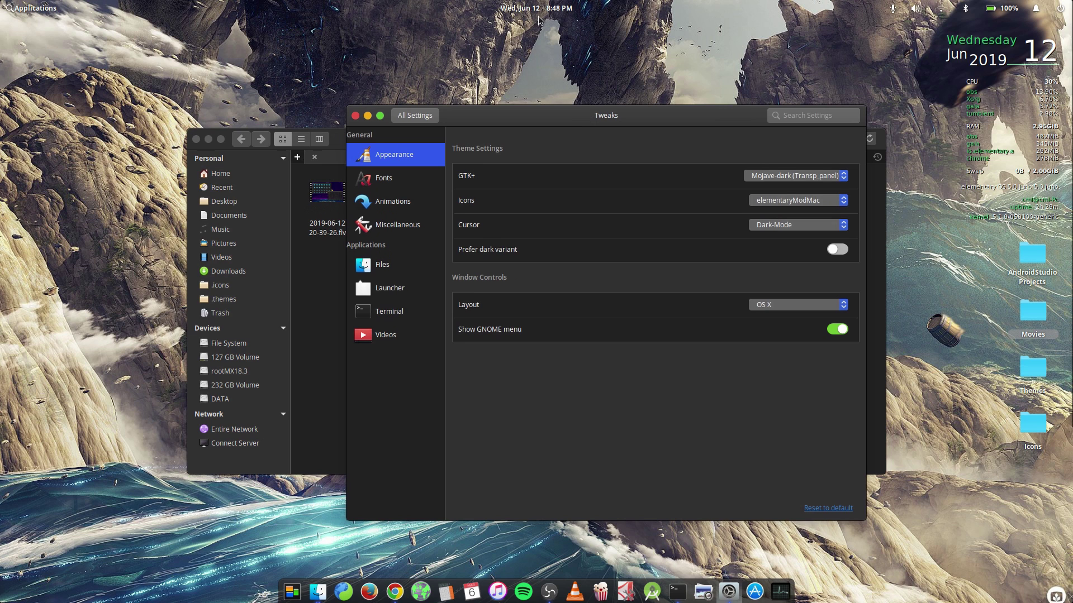
# Step: Change the GTK+ theme back to Mojave-dark and shift the Tweaks window right
pyautogui.click(791, 178)
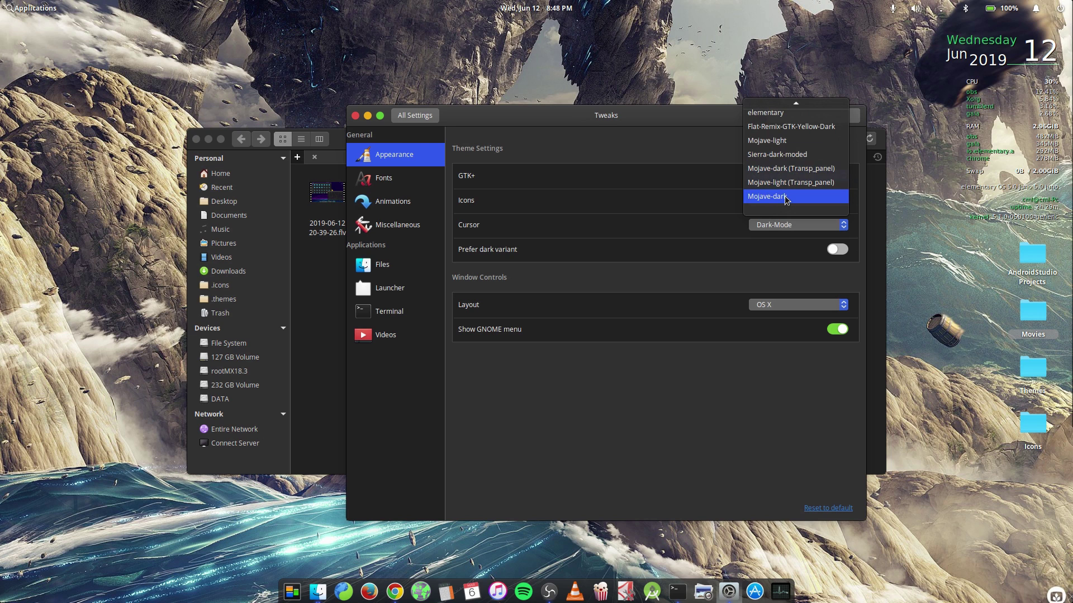
pyautogui.click(786, 196)
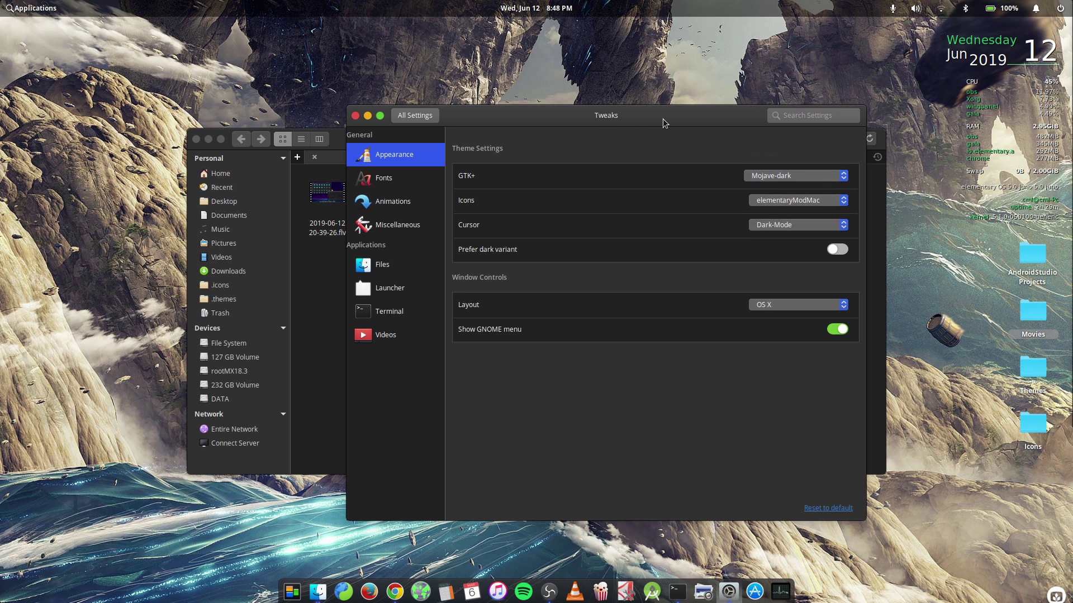
pyautogui.moveTo(665, 123); pyautogui.dragTo(587, 115)
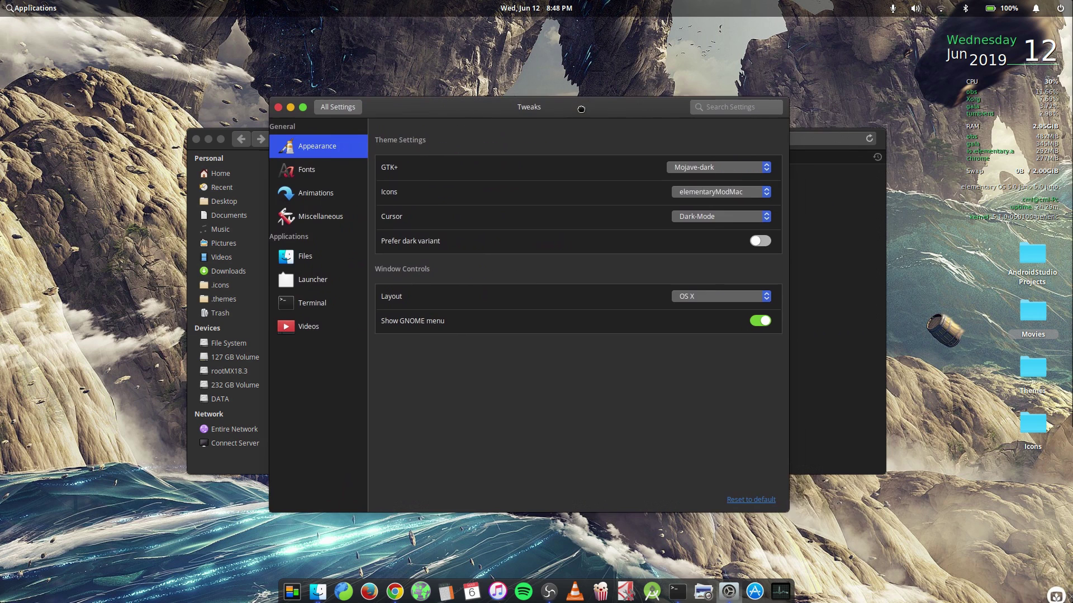
pyautogui.click(728, 173)
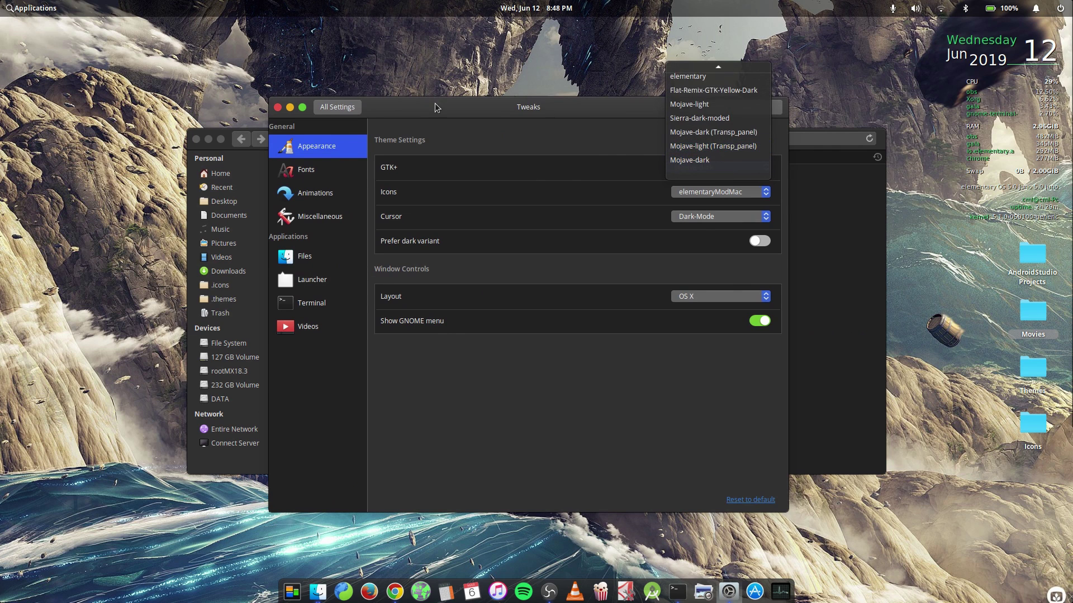
pyautogui.click(554, 119)
pyautogui.moveTo(528, 111); pyautogui.dragTo(676, 110)
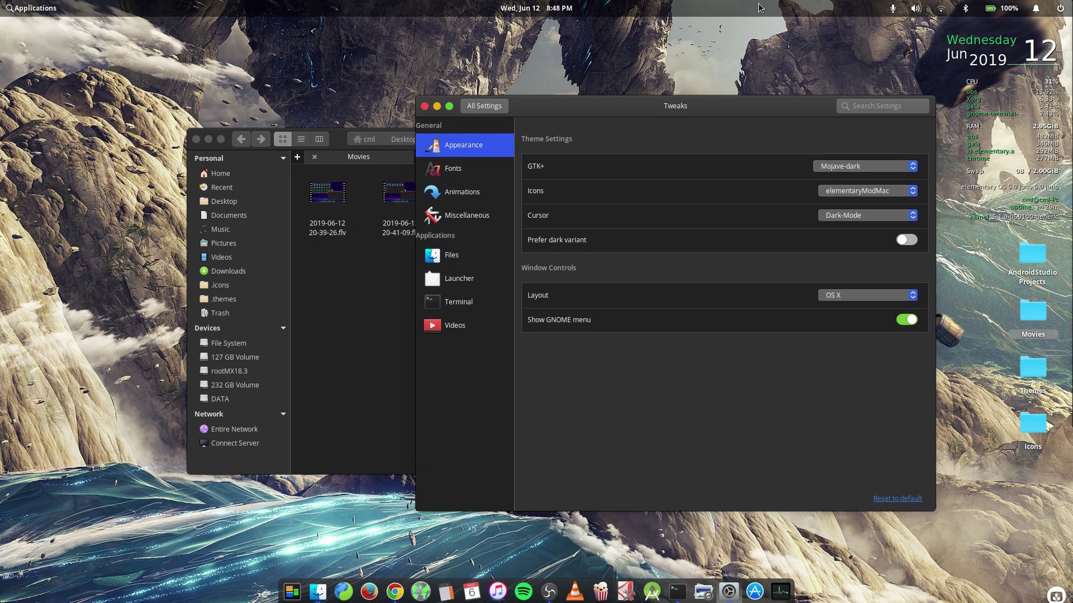
pyautogui.click(860, 166)
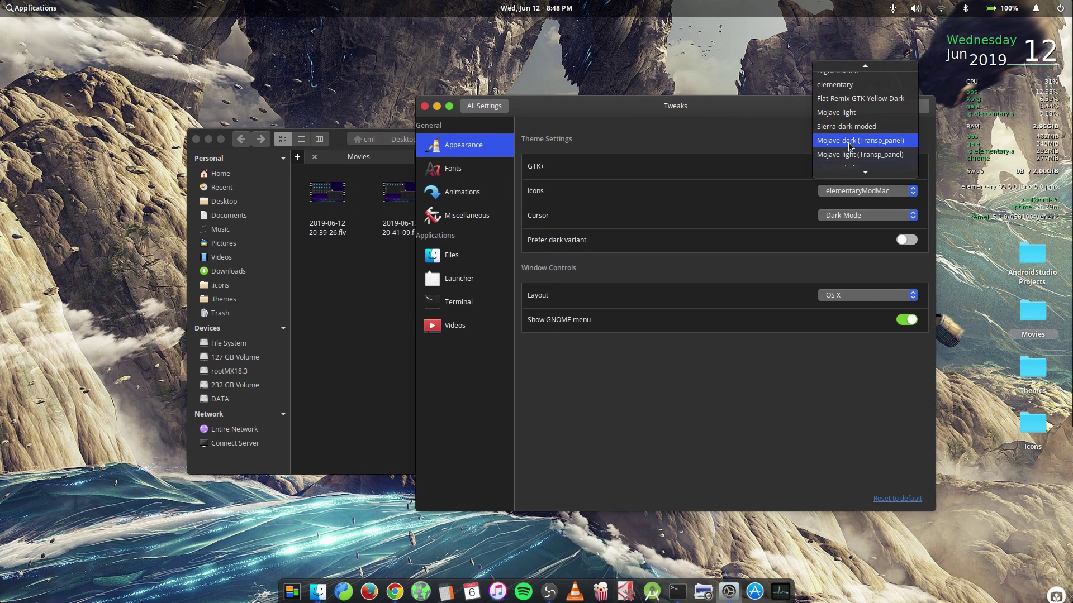
# Step: Apply the Mojave-light (Transp_panel) GTK+ theme and rearrange the Tweaks and Files windows
pyautogui.click(847, 147)
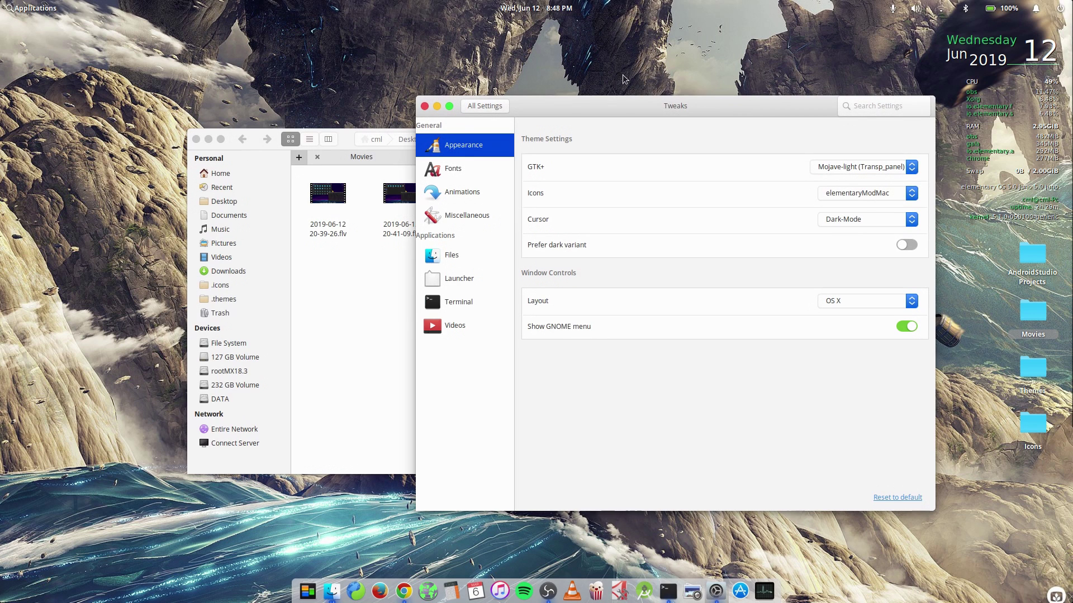
pyautogui.moveTo(612, 105)
pyautogui.mouseDown()
pyautogui.moveTo(551, 107)
pyautogui.moveTo(601, 109)
pyautogui.mouseUp()
pyautogui.click(360, 319)
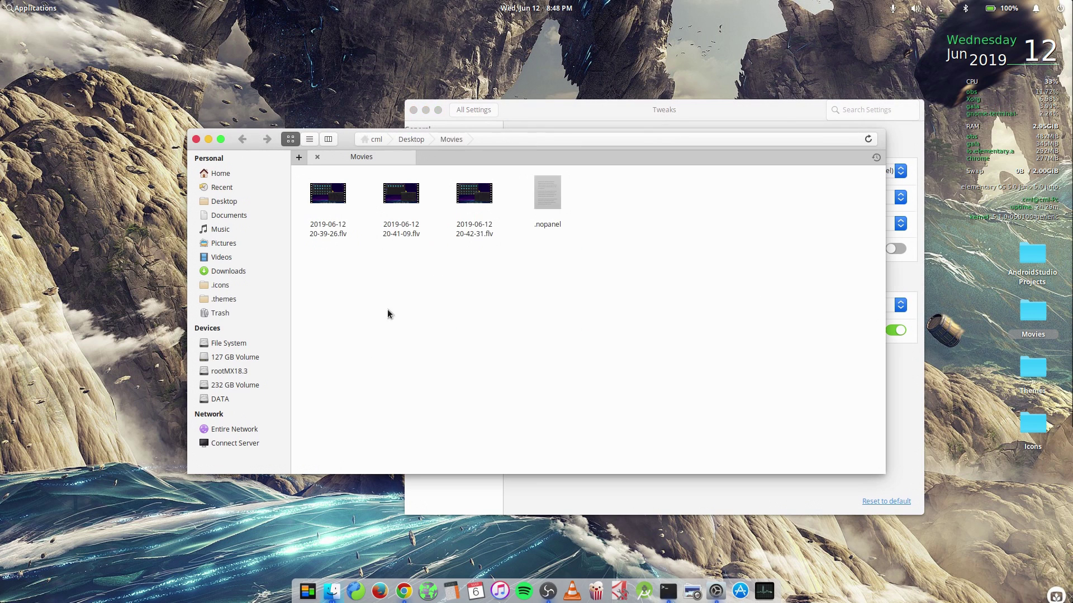
pyautogui.moveTo(224, 148); pyautogui.dragTo(77, 105)
# Step: Look over the Applications menu in this theme, then switch GTK+ to Mojave-dark
pyautogui.click(25, 7)
pyautogui.scroll(-1, 514, 193)
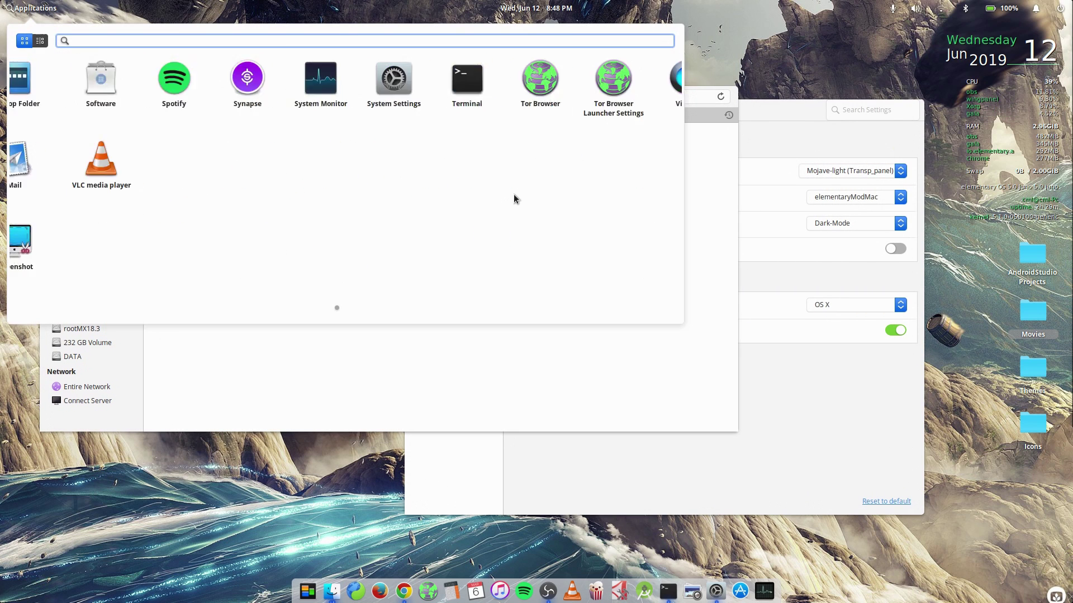
pyautogui.scroll(1, 514, 194)
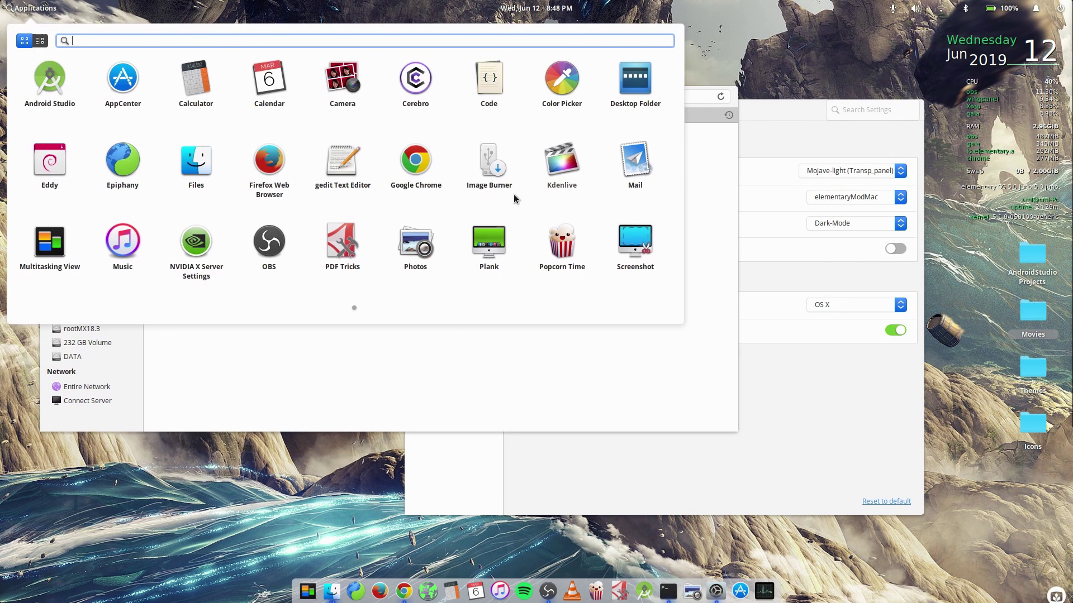
pyautogui.click(804, 153)
pyautogui.click(853, 175)
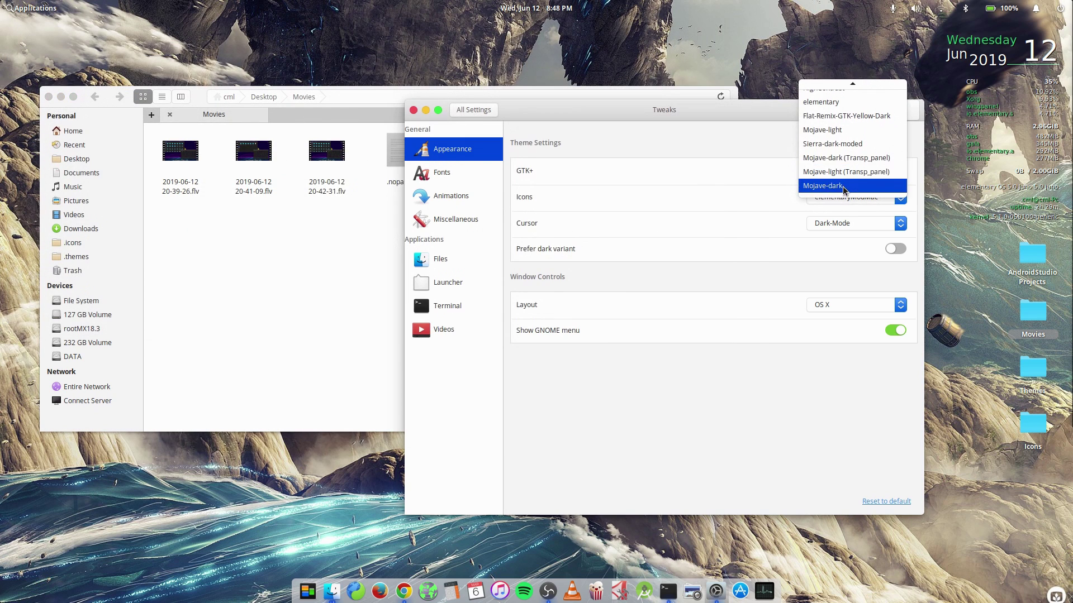
pyautogui.click(846, 188)
# Step: Check the Mojave-dark look in the Applications menu and the date-and-time calendar
pyautogui.click(34, 8)
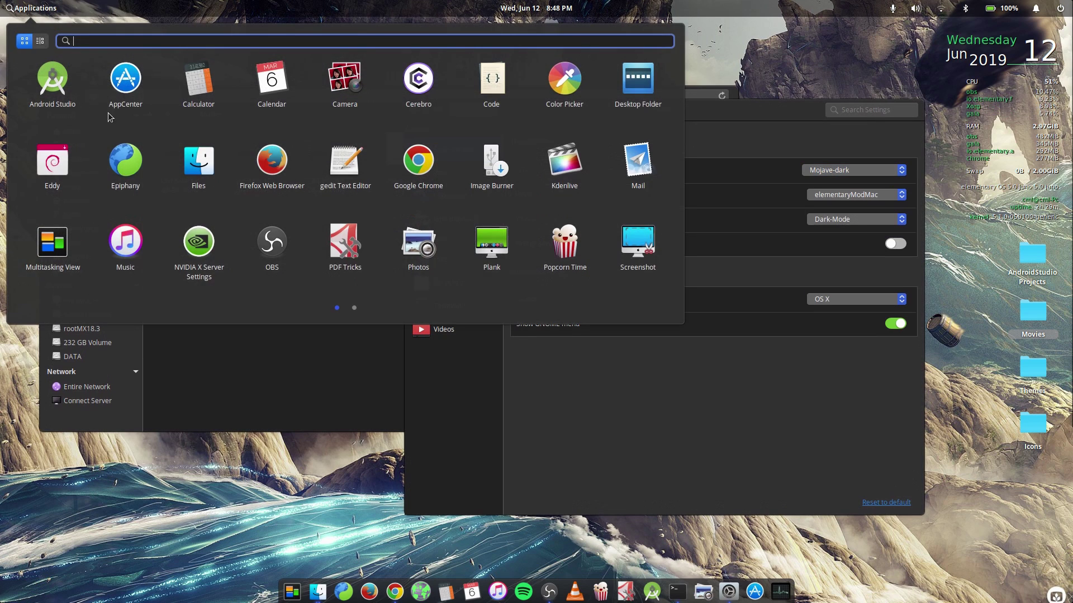
pyautogui.scroll(-1, 413, 198)
pyautogui.scroll(1, 463, 208)
pyautogui.click(519, 8)
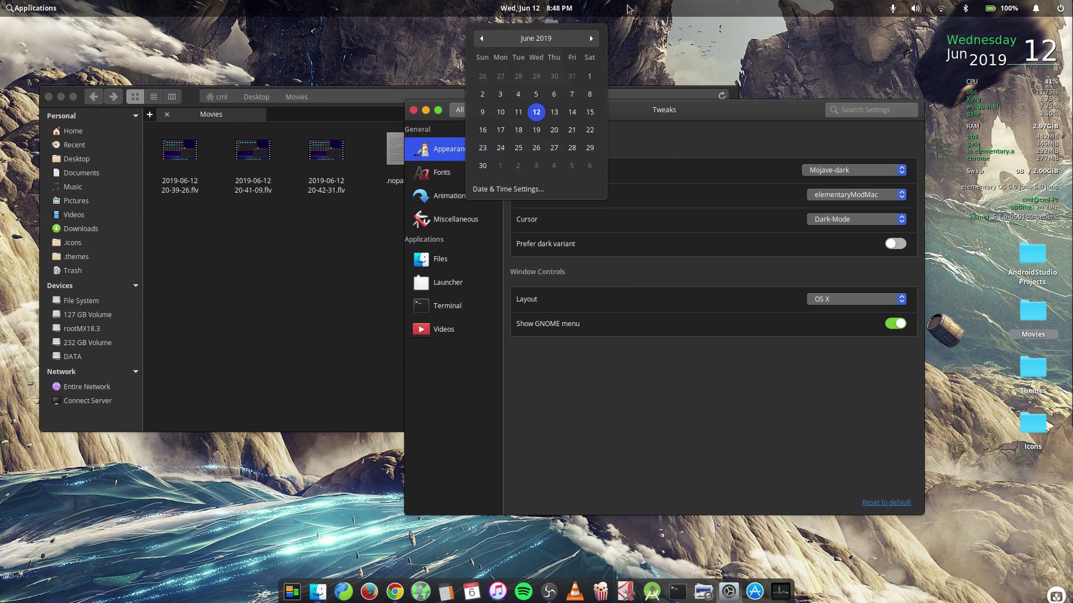
pyautogui.click(5, 8)
pyautogui.click(535, 7)
pyautogui.click(763, 113)
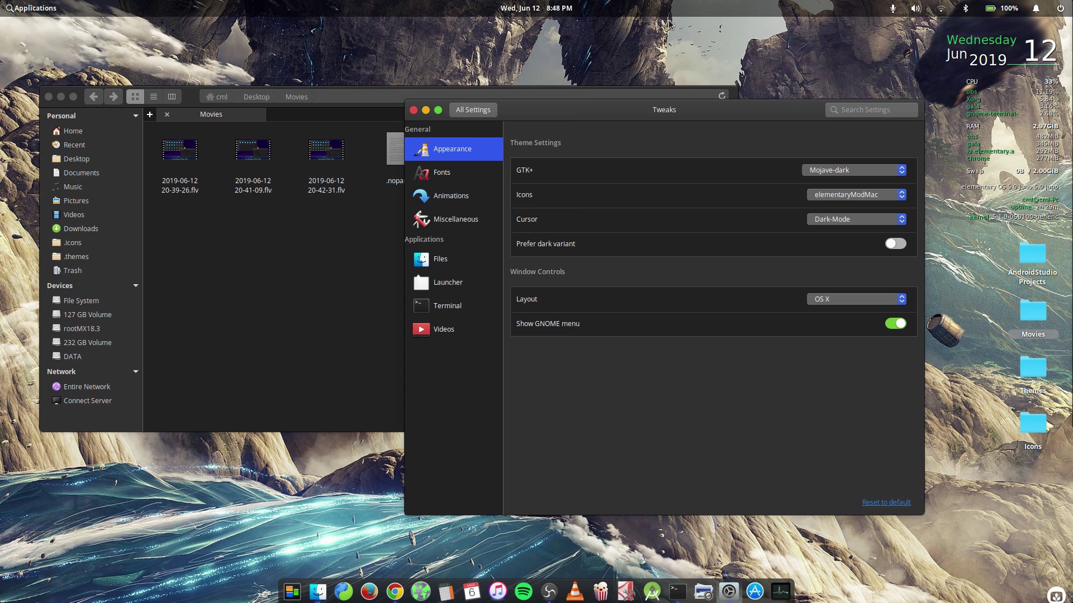
# Step: Try Mojave-light (Transp_panel), settle GTK+ on Mojave-light, and return to All Settings
pyautogui.click(829, 170)
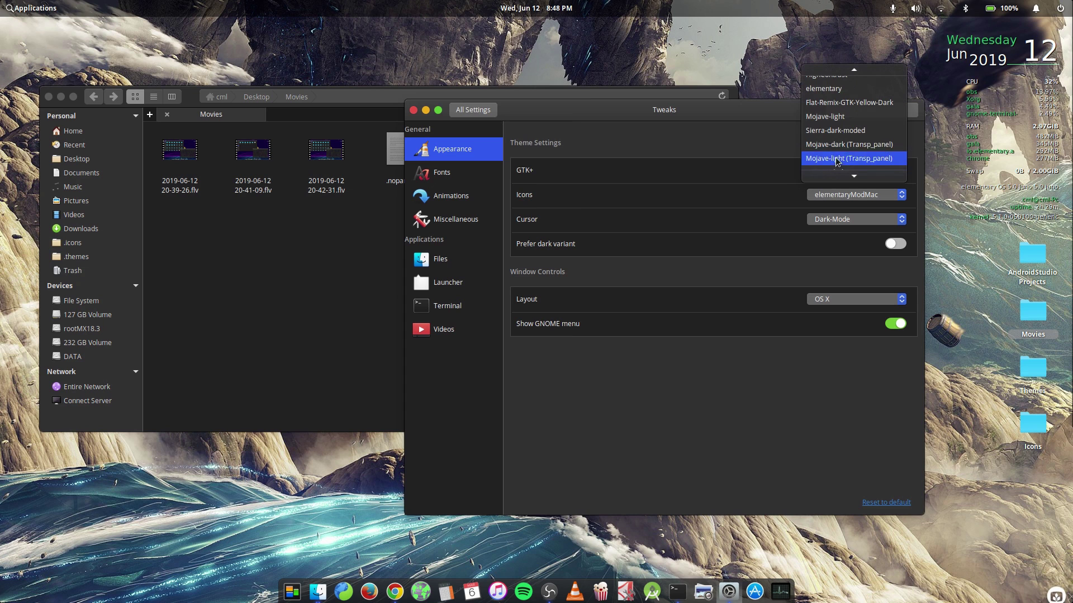
pyautogui.click(827, 154)
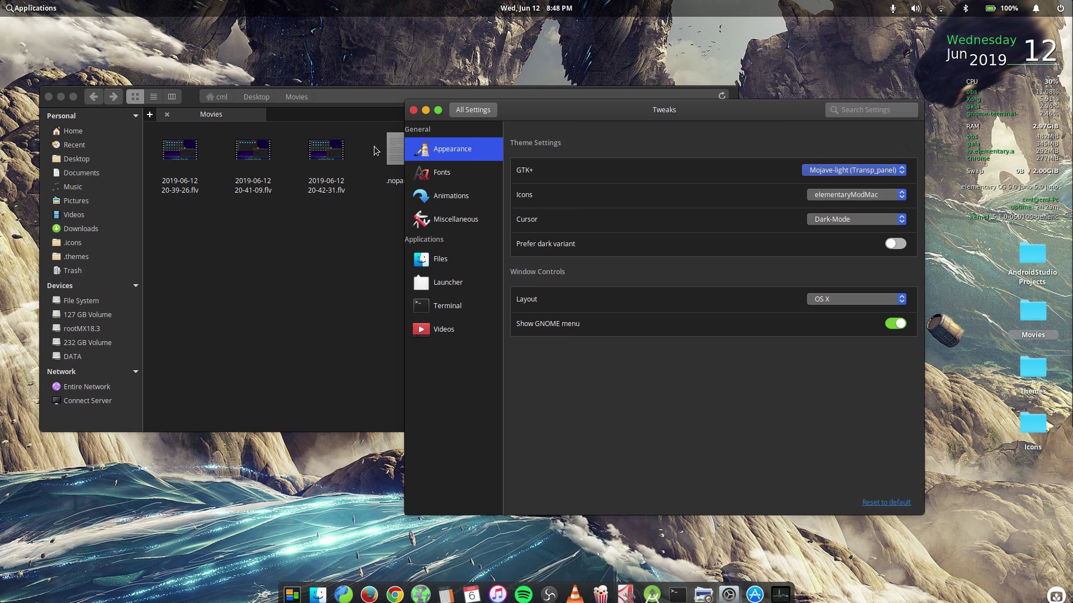
pyautogui.click(270, 256)
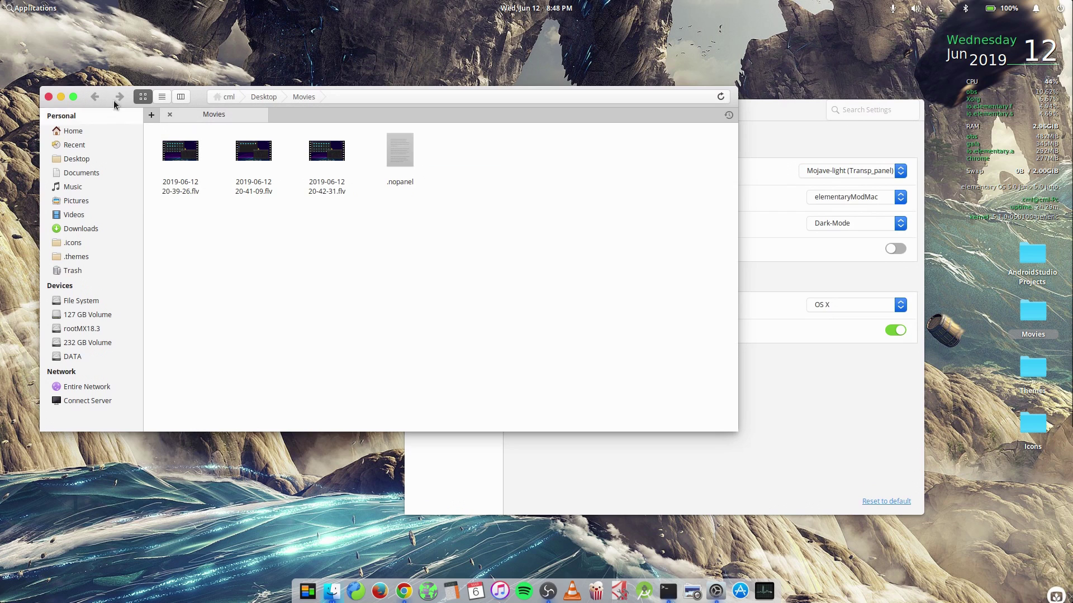
pyautogui.click(791, 129)
pyautogui.click(846, 175)
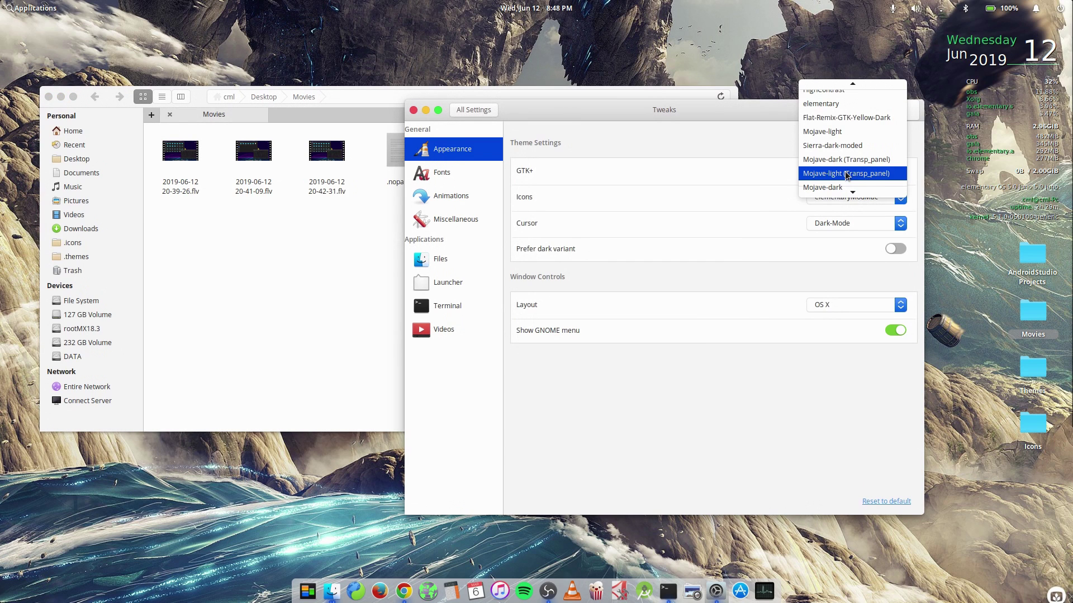
pyautogui.click(825, 134)
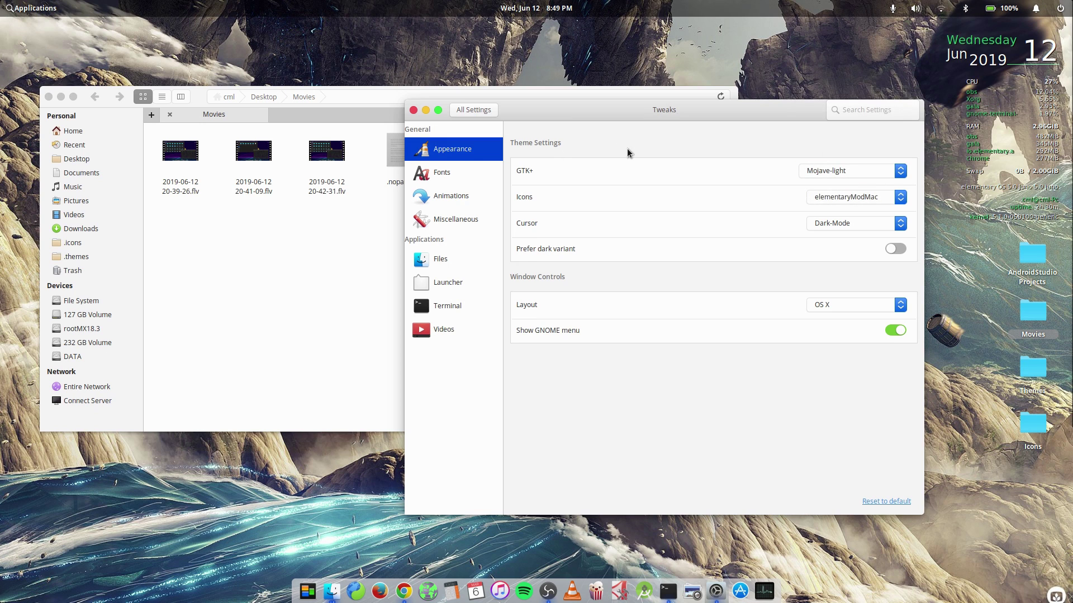
pyautogui.click(469, 110)
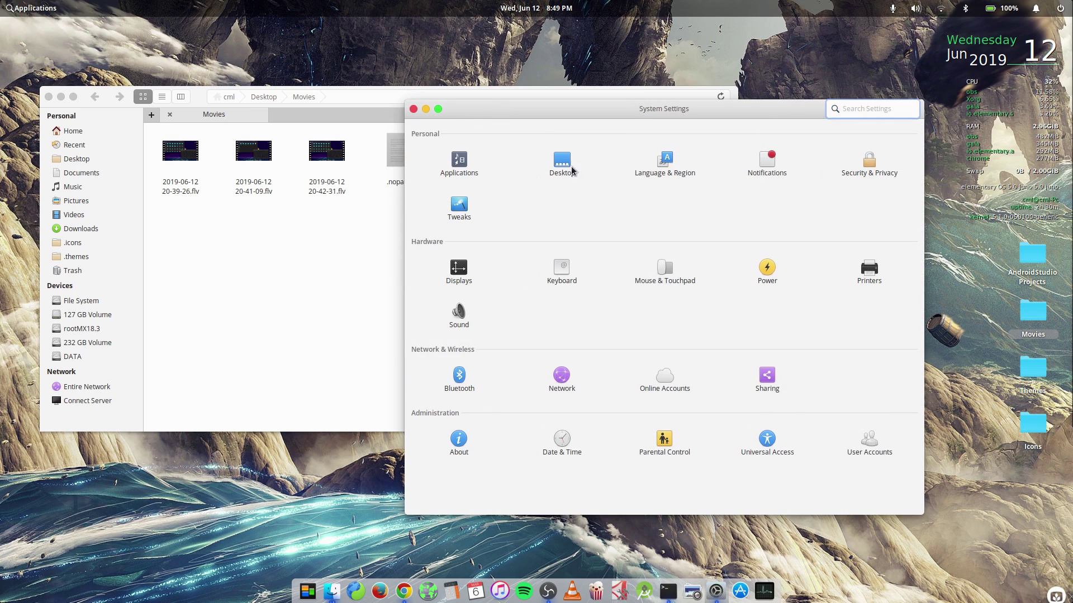
# Step: Try the pier, dark, balloon, mountain-sunset and canyon wallpapers, settle on the glacier mountain, then reopen Tweaks
pyautogui.click(556, 172)
pyautogui.click(707, 347)
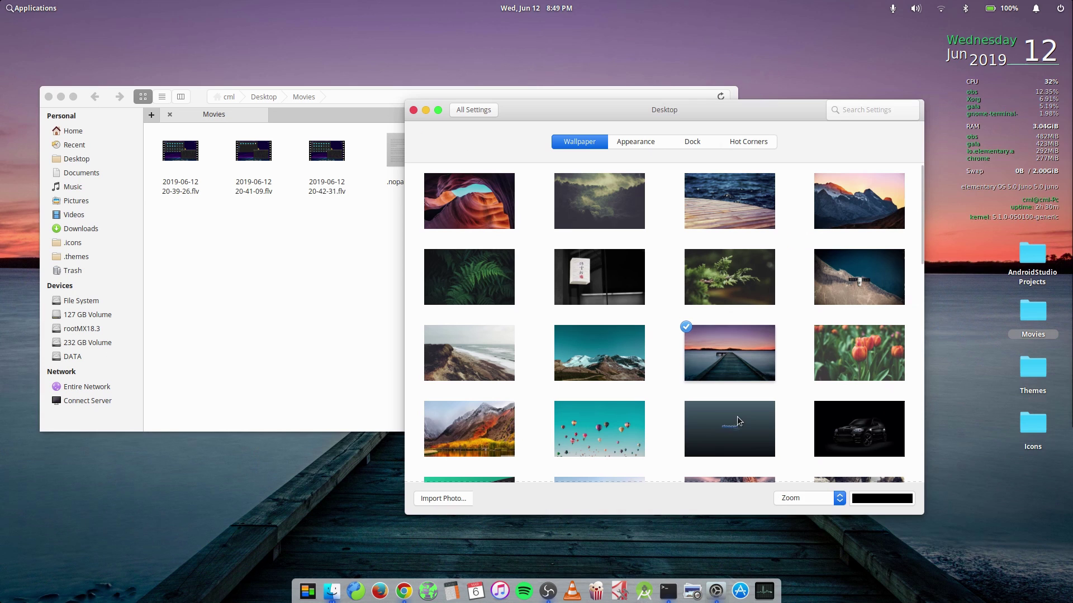
pyautogui.click(738, 420)
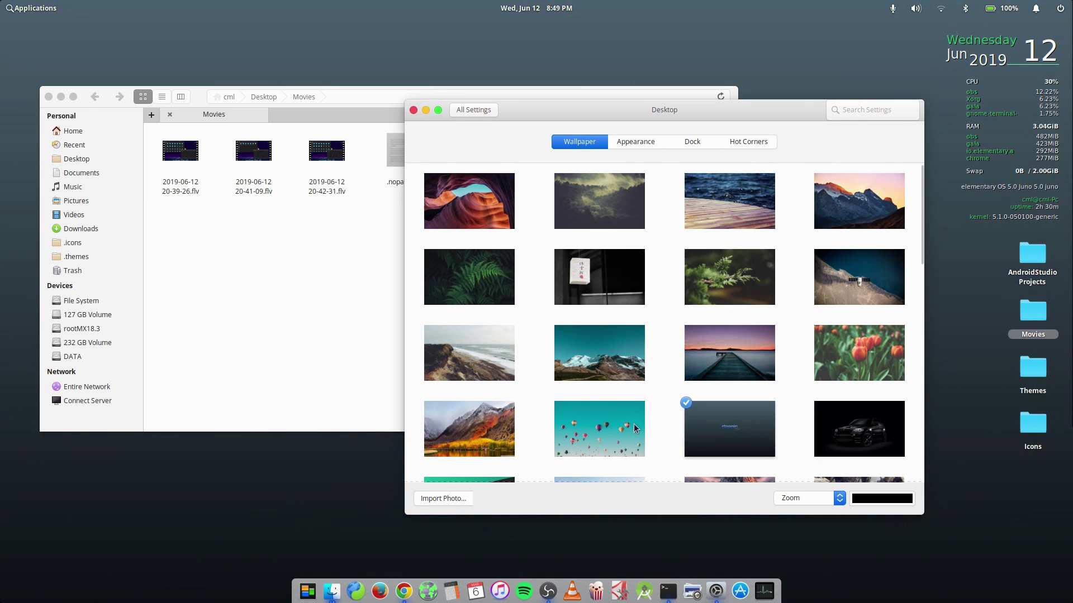
pyautogui.click(635, 428)
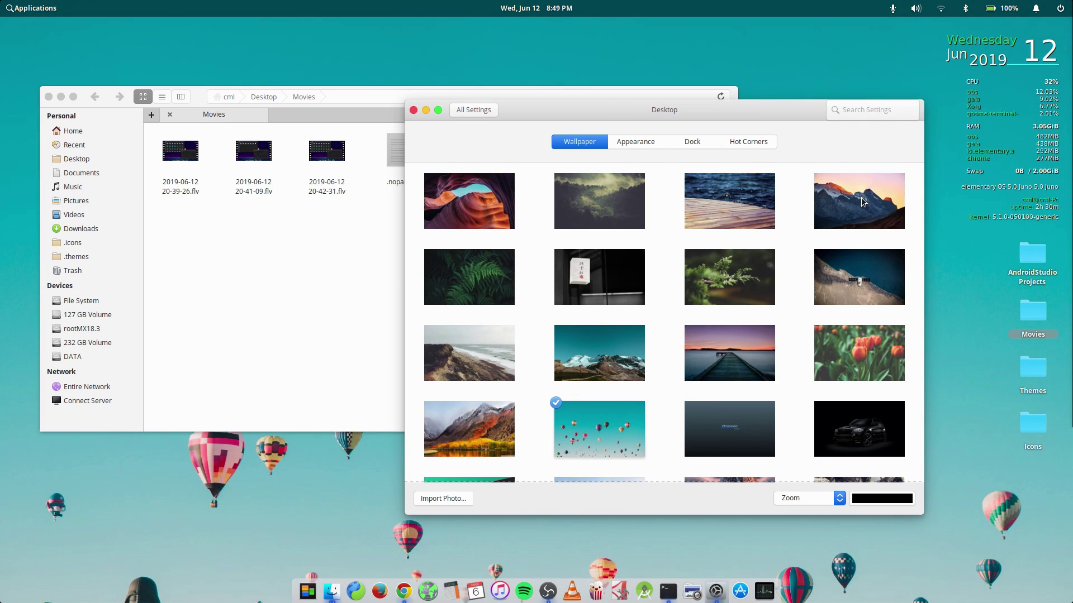
pyautogui.click(860, 197)
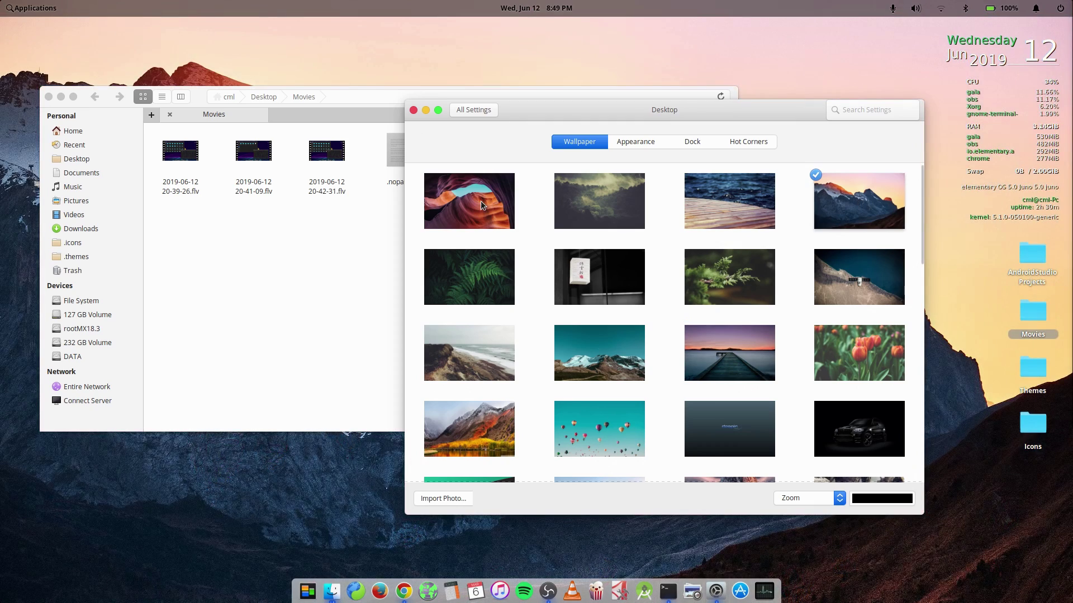
pyautogui.click(480, 200)
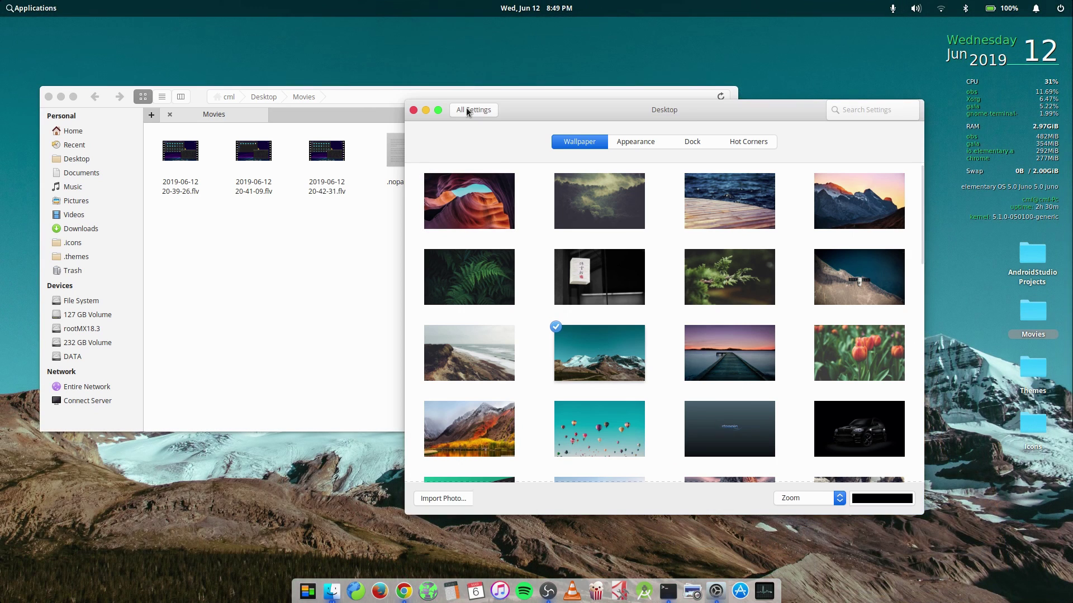
pyautogui.click(467, 109)
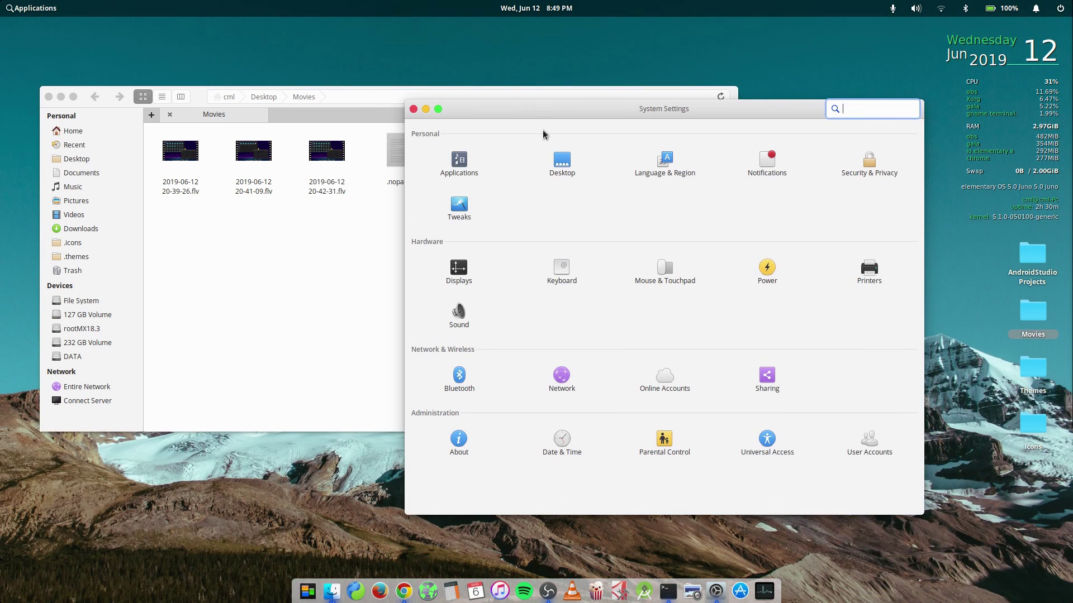
pyautogui.click(460, 212)
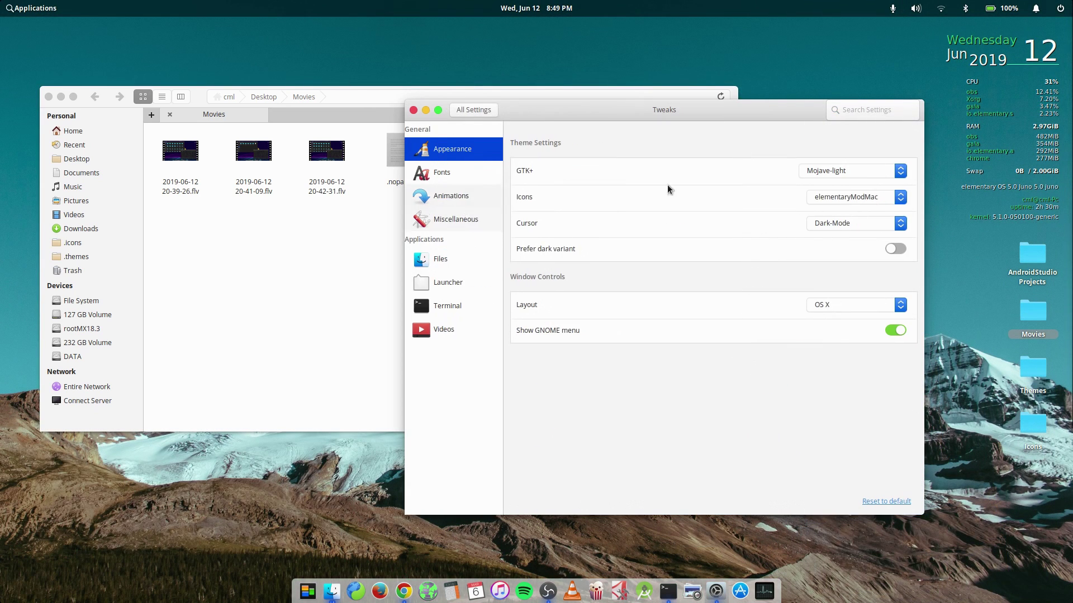
# Step: Switch GTK+ to Sierra-dark-moded and reposition the Files window beside Tweaks
pyautogui.click(838, 173)
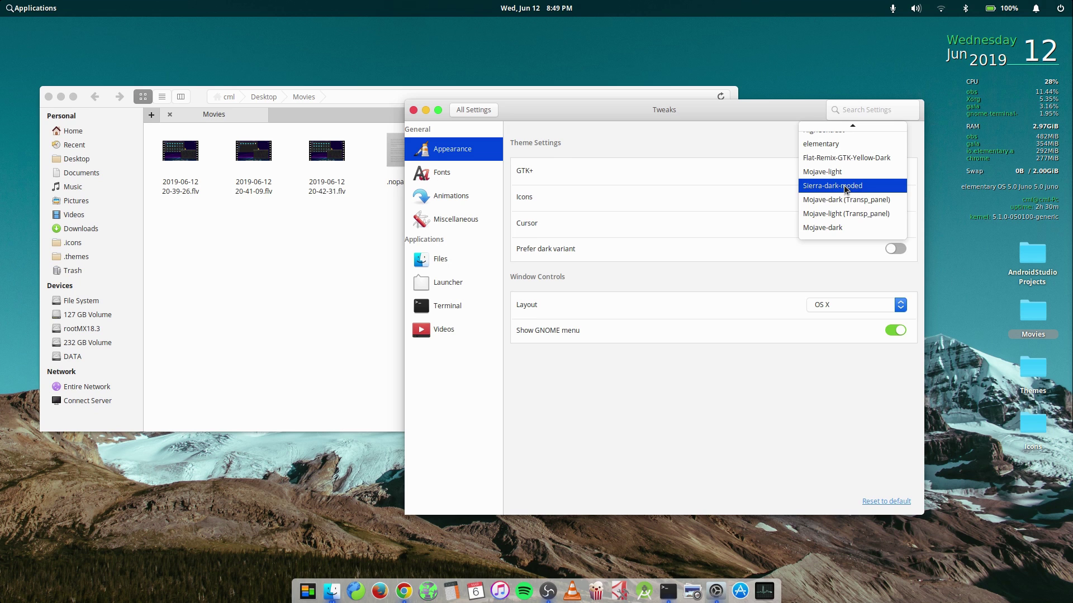
pyautogui.click(845, 190)
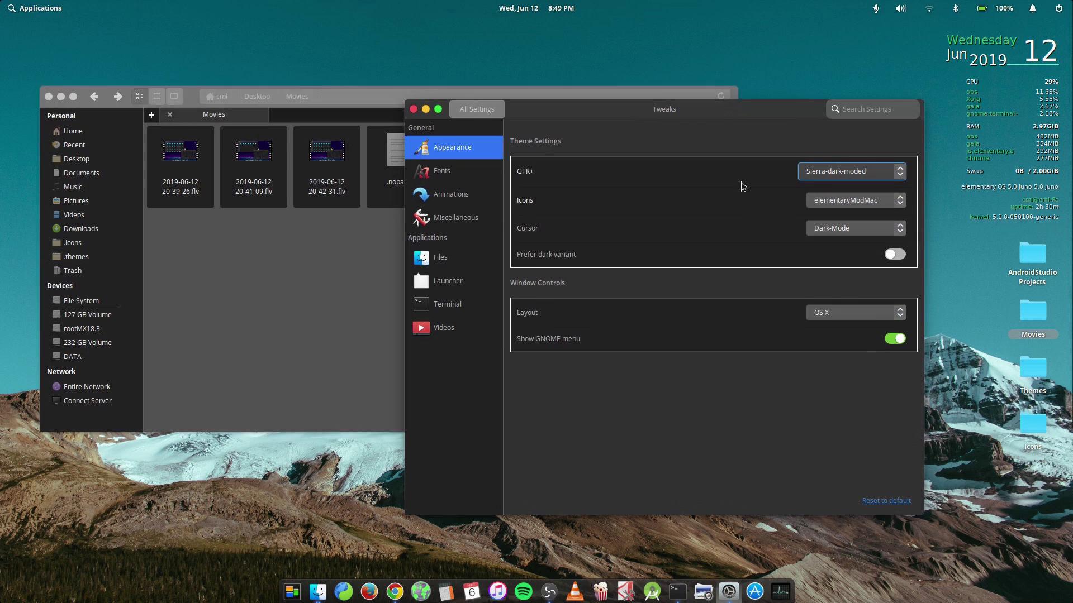
pyautogui.click(304, 332)
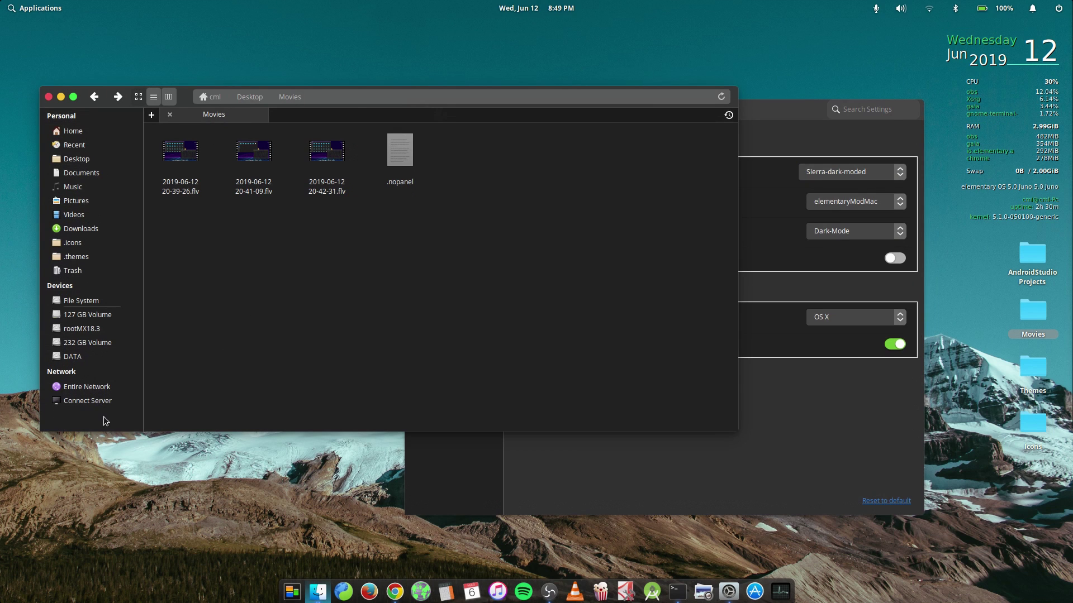
pyautogui.click(769, 141)
pyautogui.click(207, 343)
pyautogui.moveTo(189, 98); pyautogui.dragTo(224, 83)
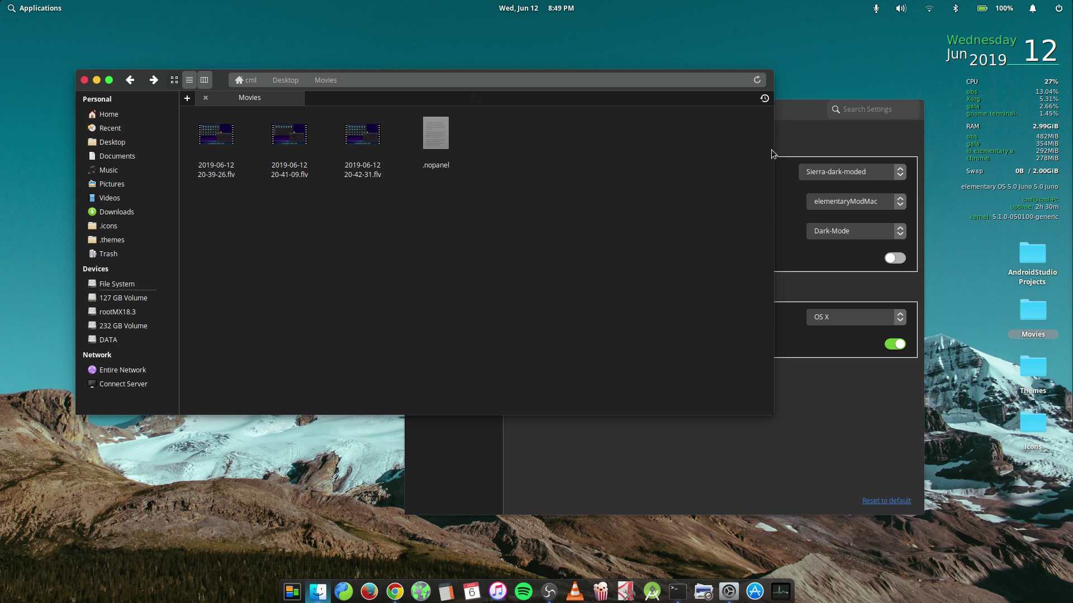
pyautogui.click(789, 128)
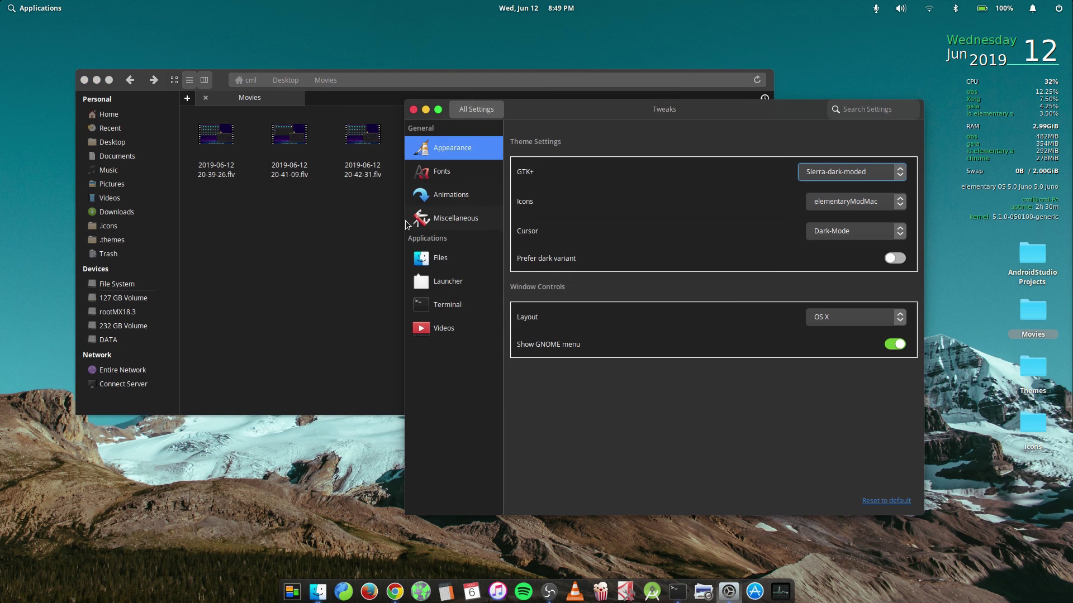
pyautogui.click(269, 276)
# Step: Bring Tweaks forward and glance at the icon theme list without changing it
pyautogui.click(823, 180)
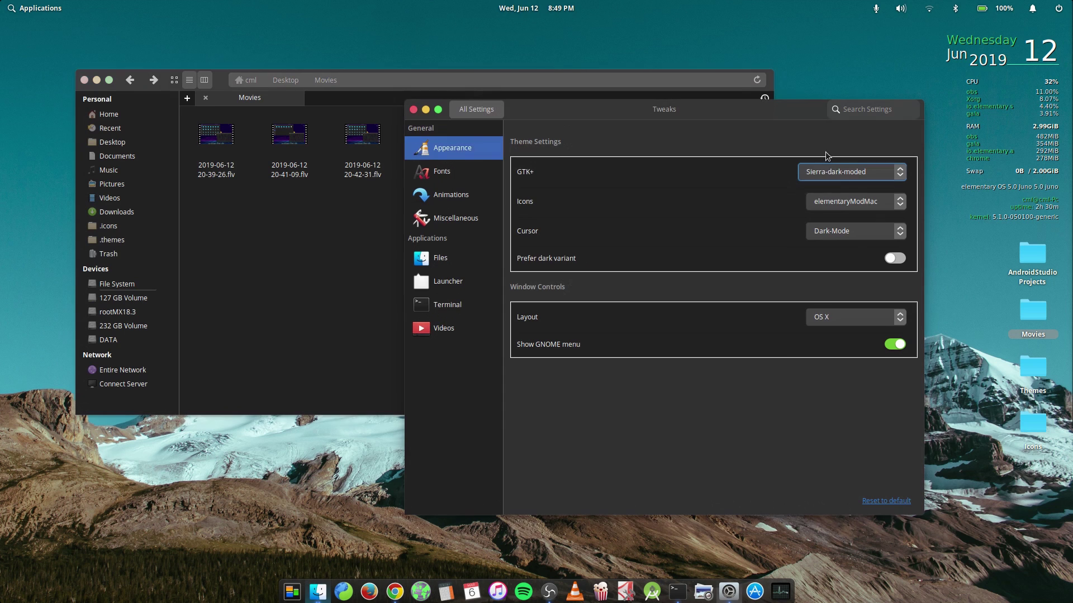
pyautogui.click(838, 204)
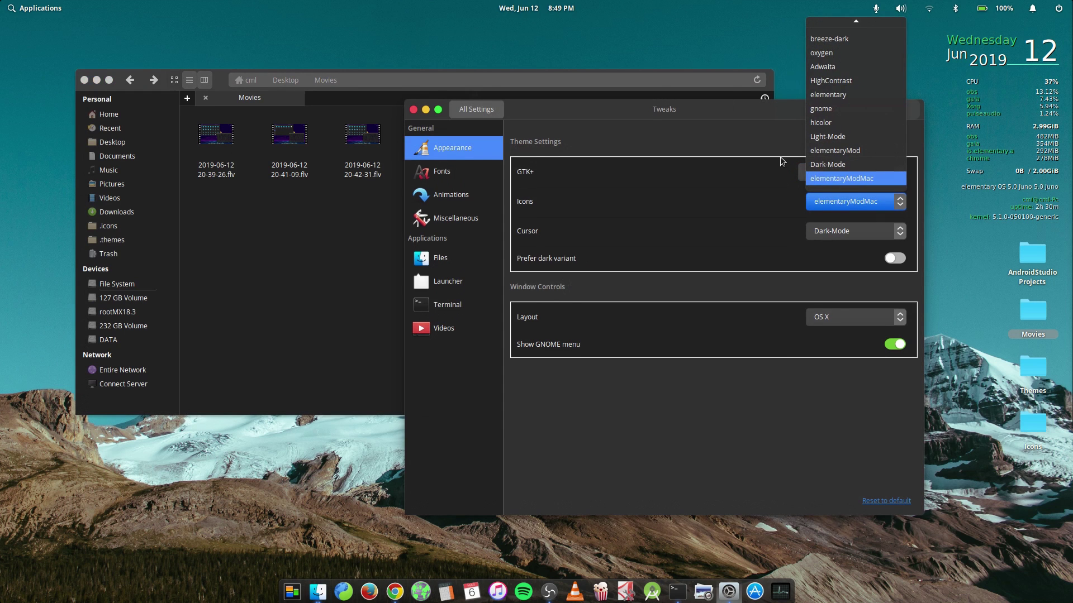
pyautogui.click(318, 269)
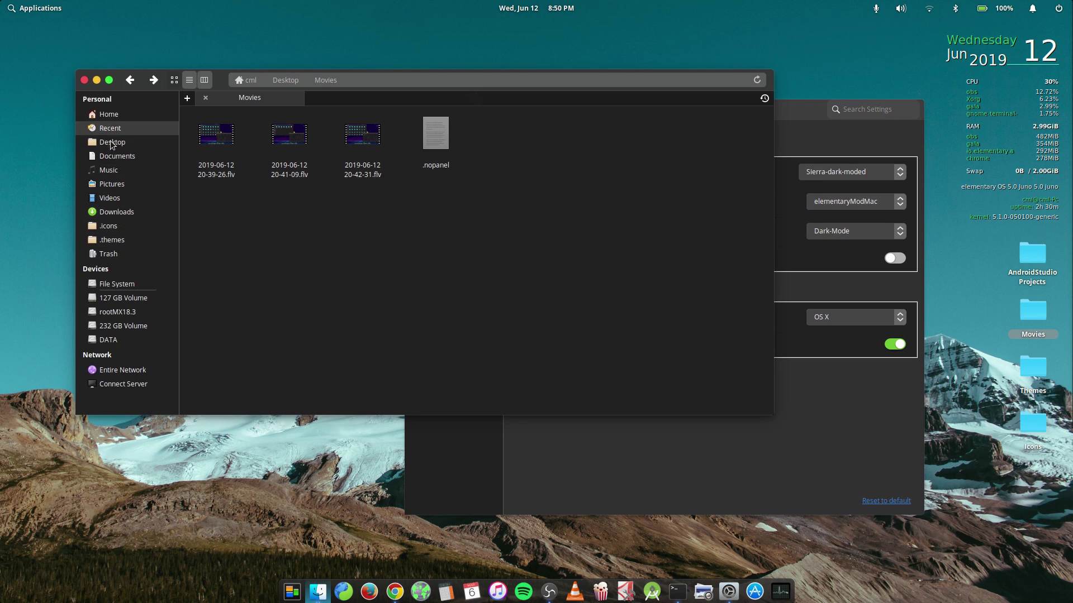
# Step: Browse to Downloads > Elementary5.0 JunoTheme ver2.0 > Icons and look over its four icon packs
pyautogui.click(146, 211)
pyautogui.click(210, 134)
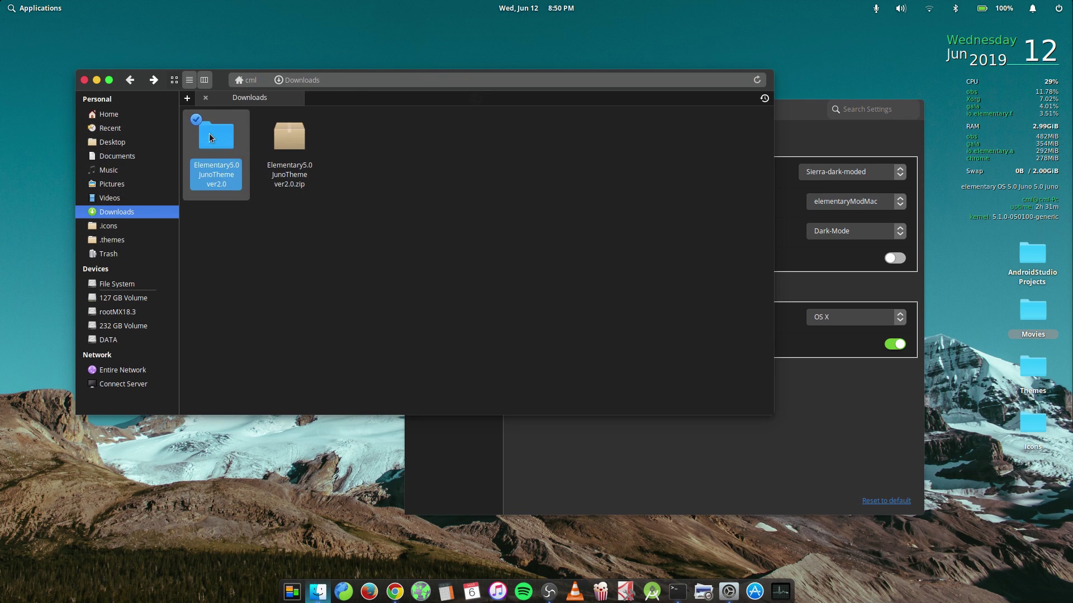
pyautogui.click(216, 139)
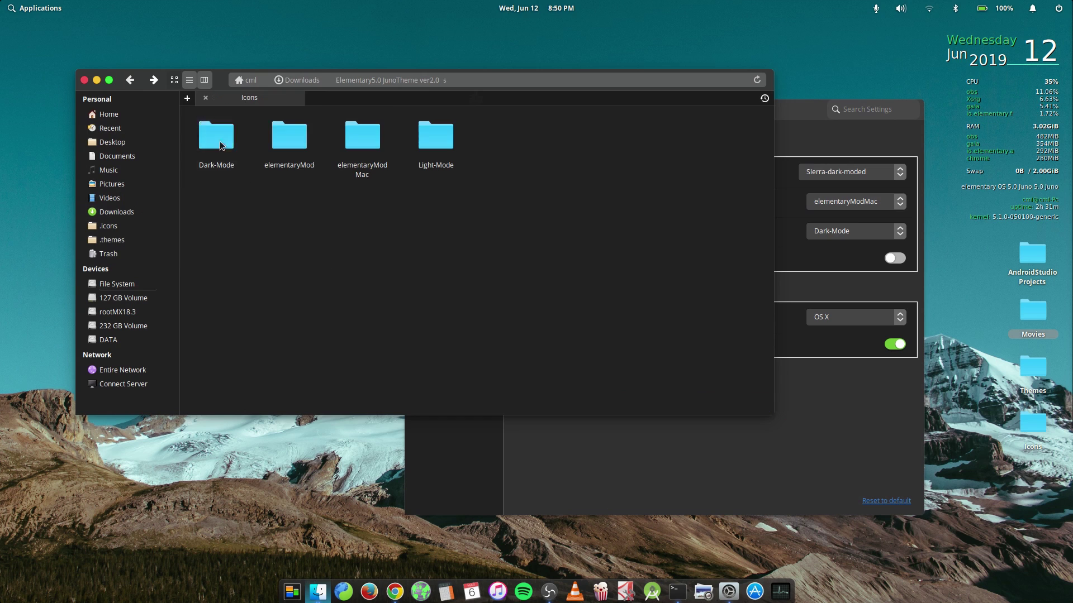
pyautogui.moveTo(232, 223); pyautogui.dragTo(555, 162)
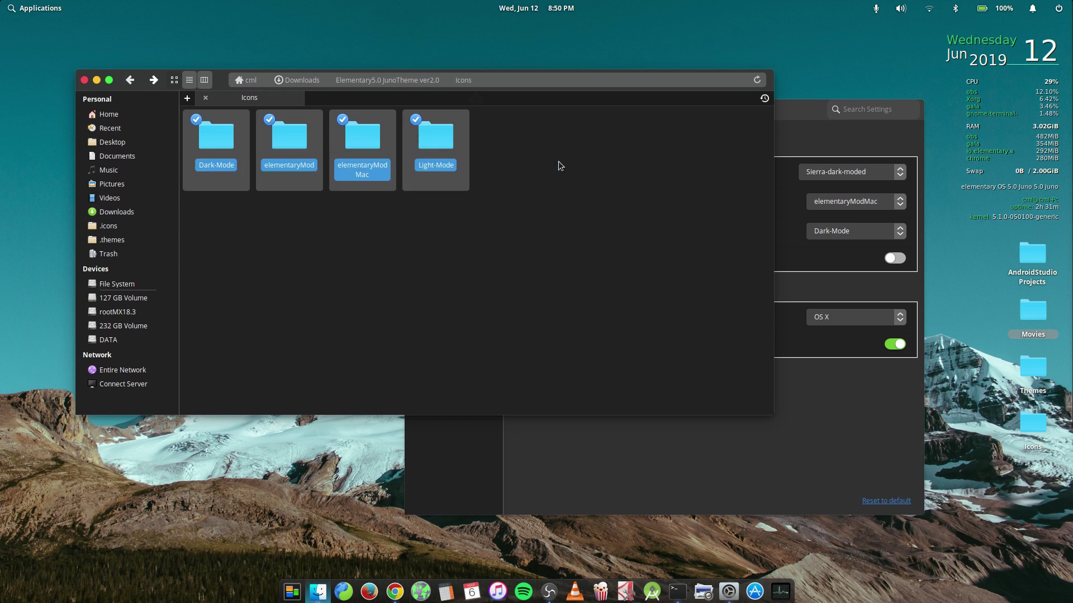
pyautogui.click(596, 257)
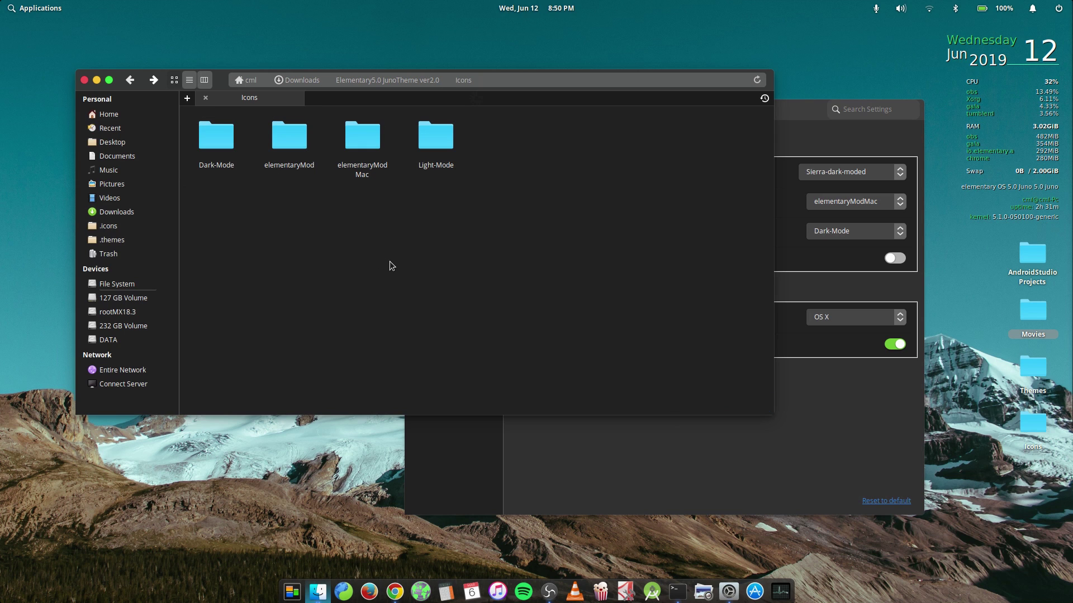
pyautogui.click(825, 142)
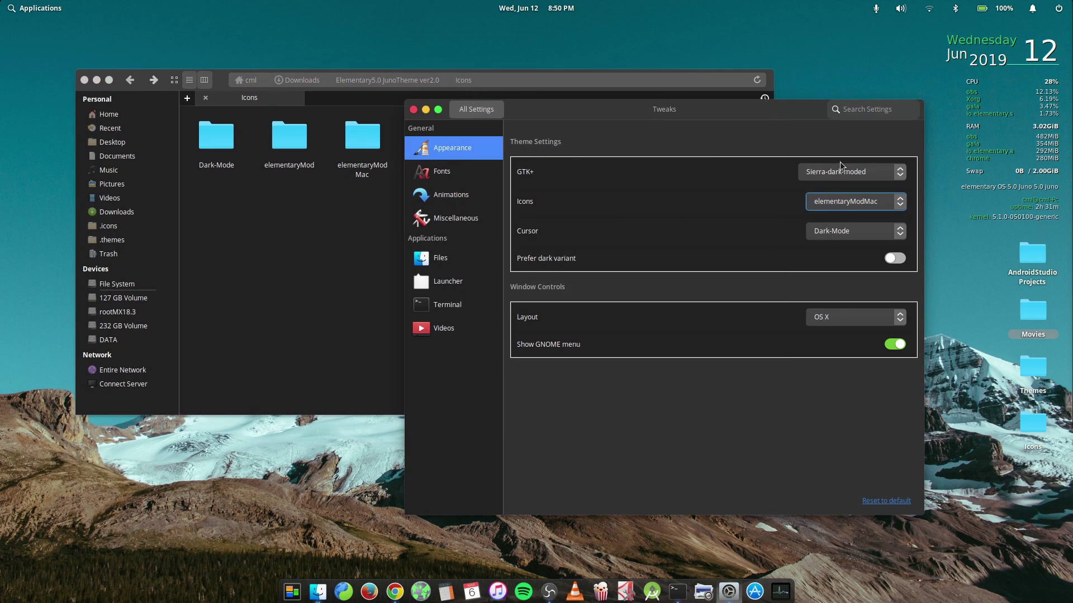
# Step: Try the Dark-Mode icon theme, then switch the icons to Light-Mode
pyautogui.click(853, 201)
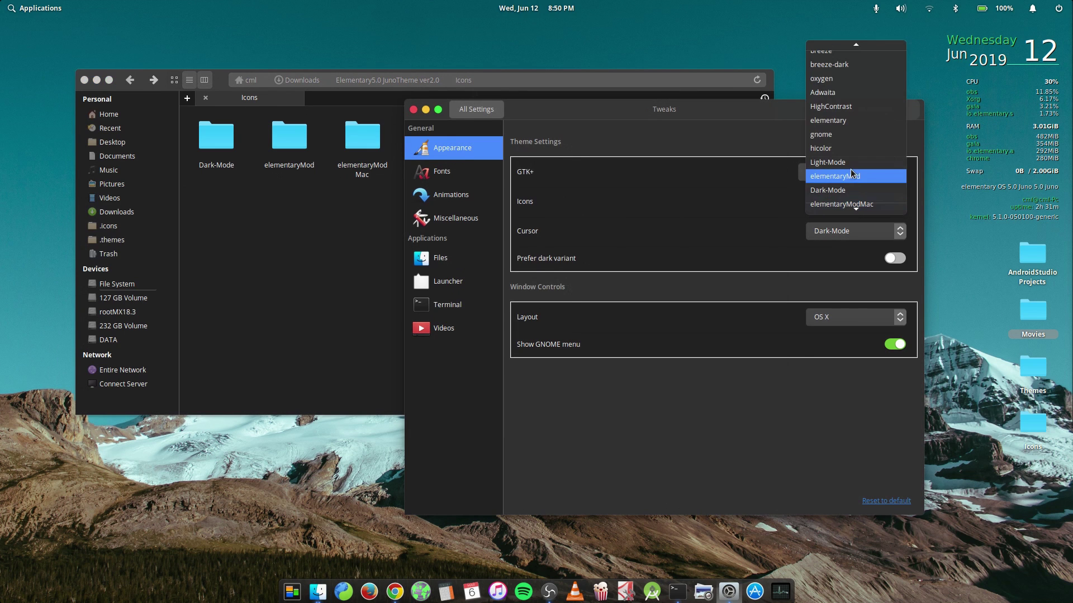
pyautogui.click(841, 195)
pyautogui.click(303, 277)
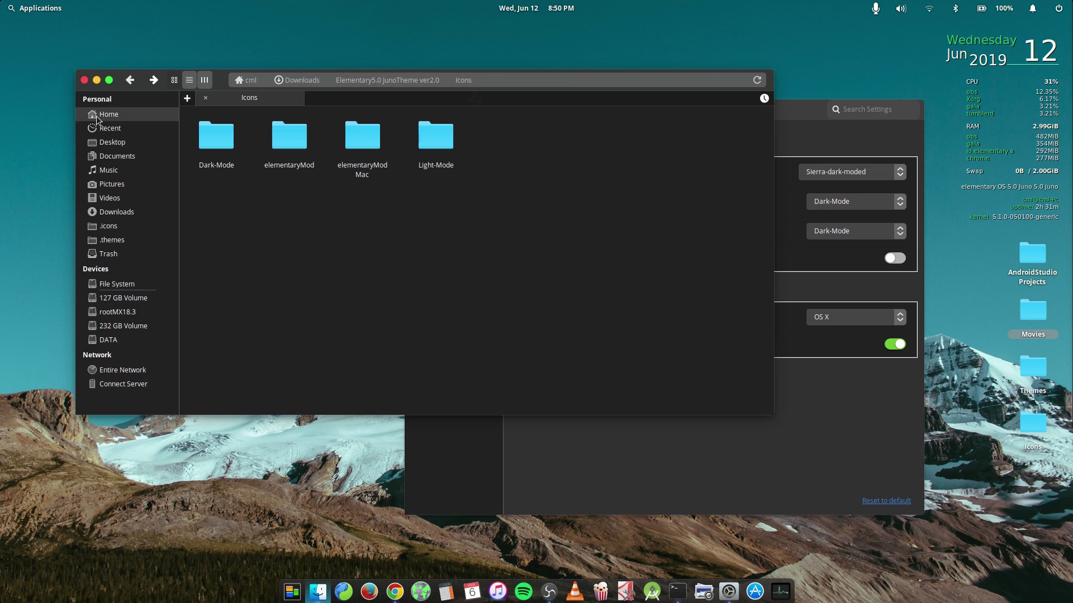
pyautogui.click(849, 202)
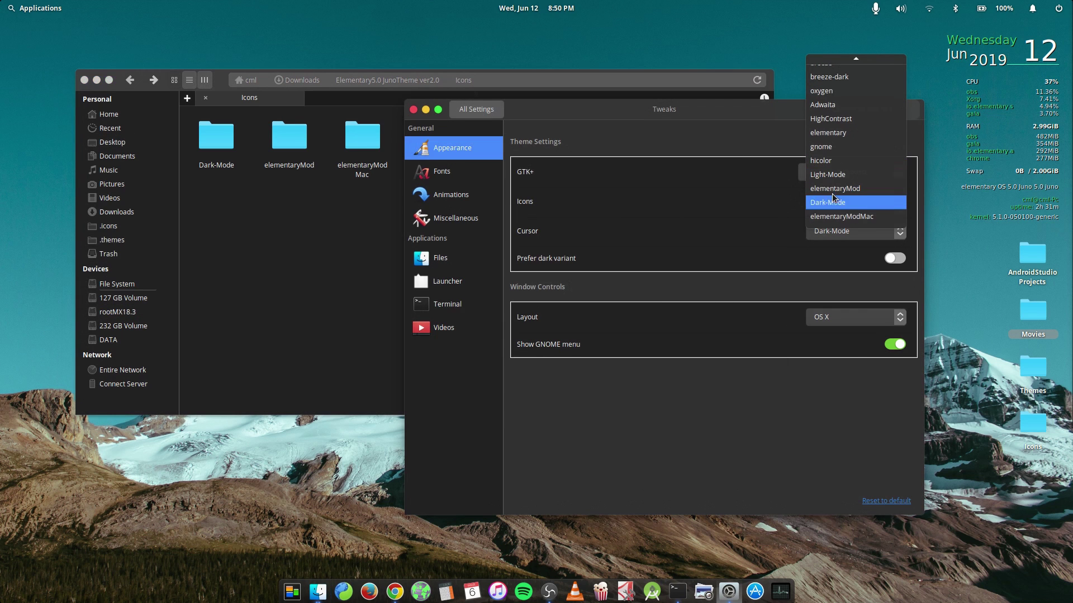
pyautogui.click(828, 174)
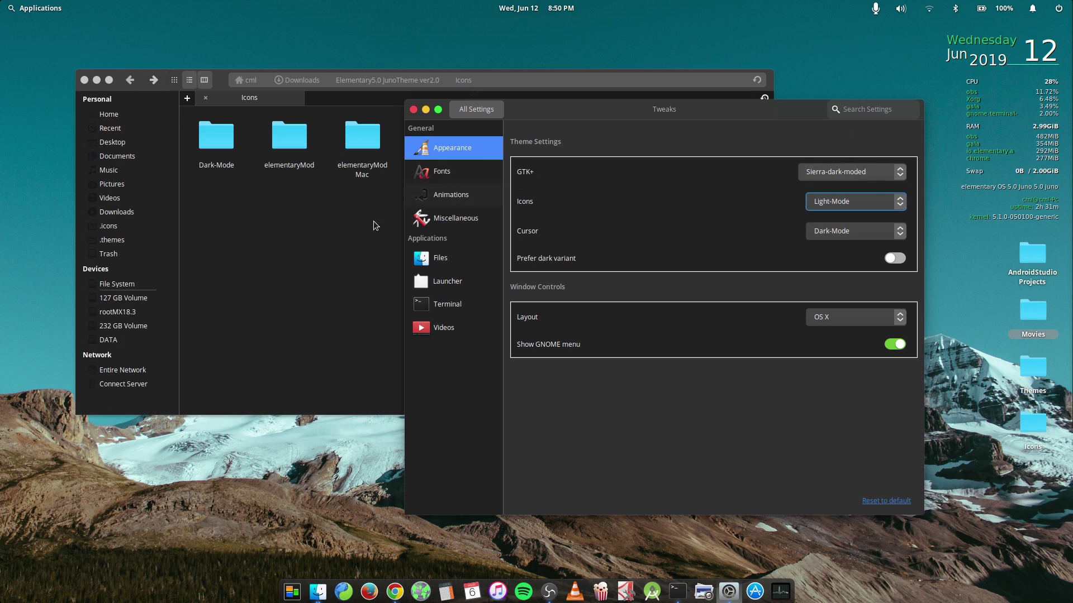
pyautogui.click(226, 236)
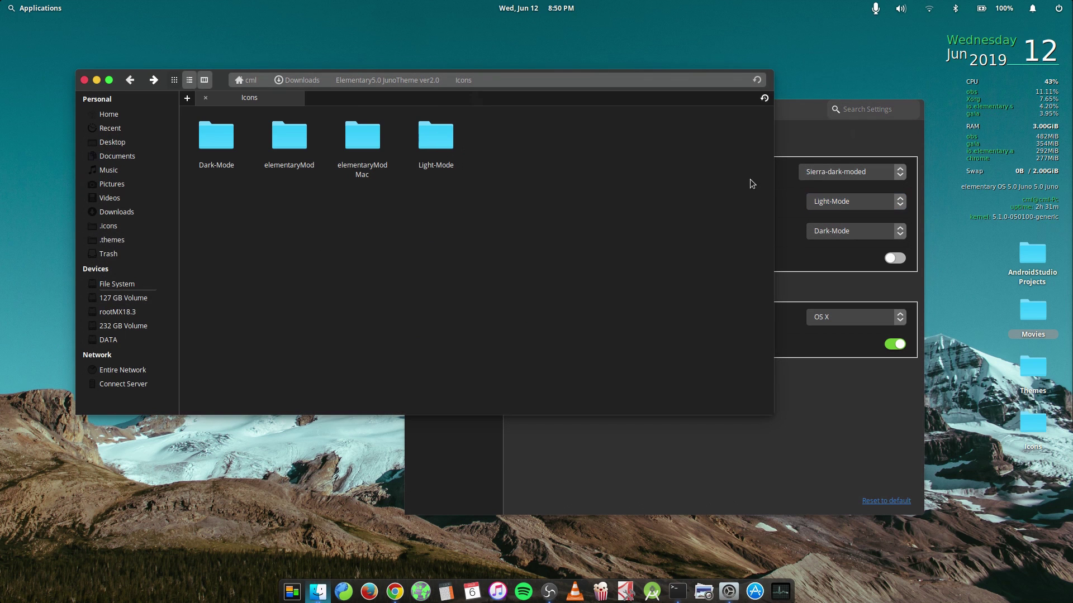
pyautogui.click(814, 146)
pyautogui.click(829, 178)
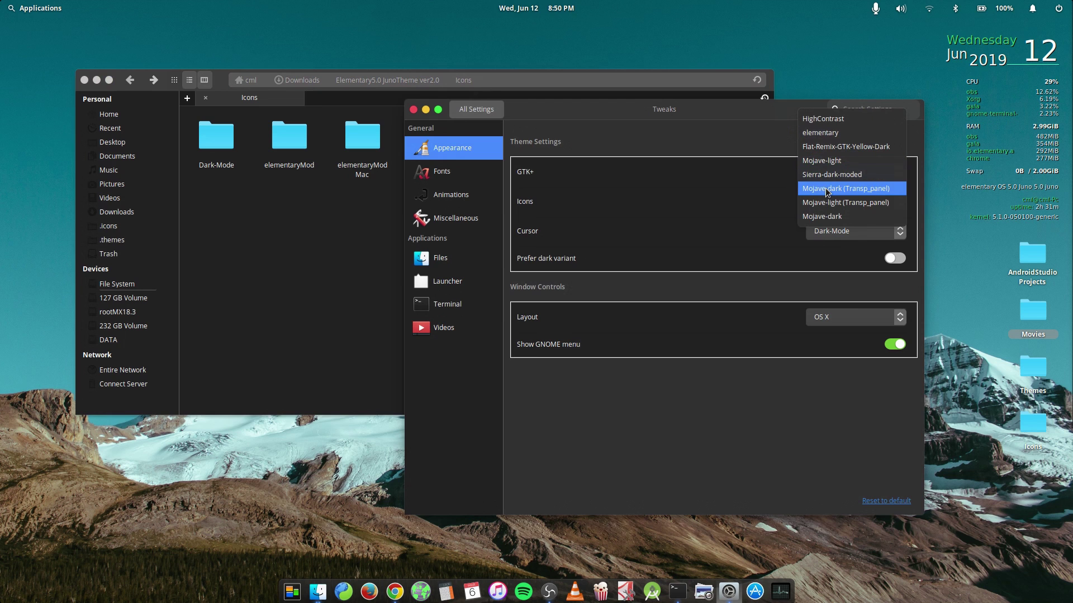
# Step: Choose Mojave-light for GTK+ and elementaryMod for the icon theme
pyautogui.click(838, 161)
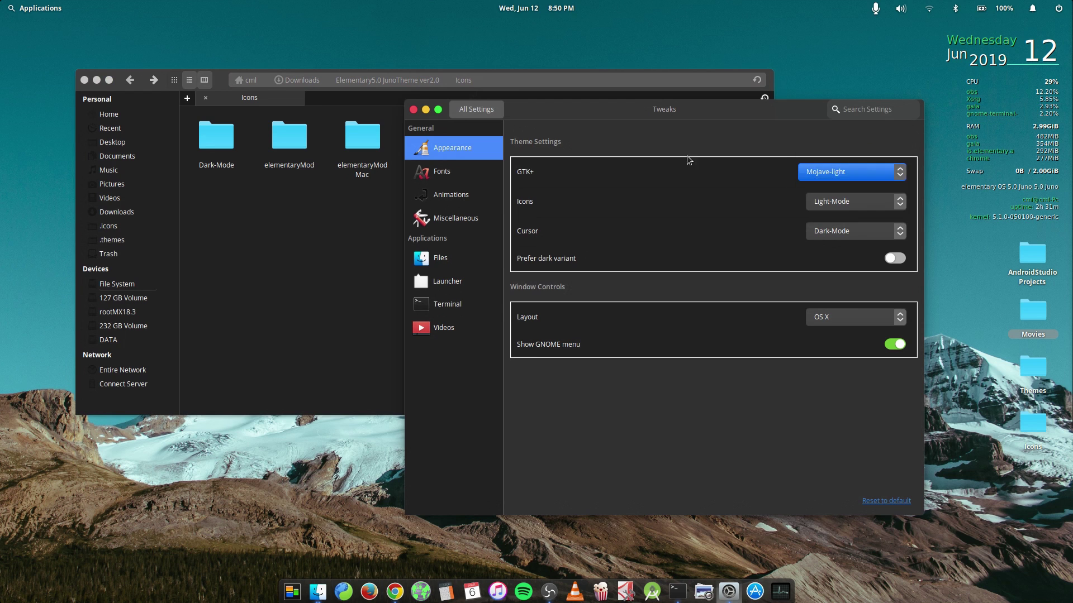
pyautogui.click(298, 256)
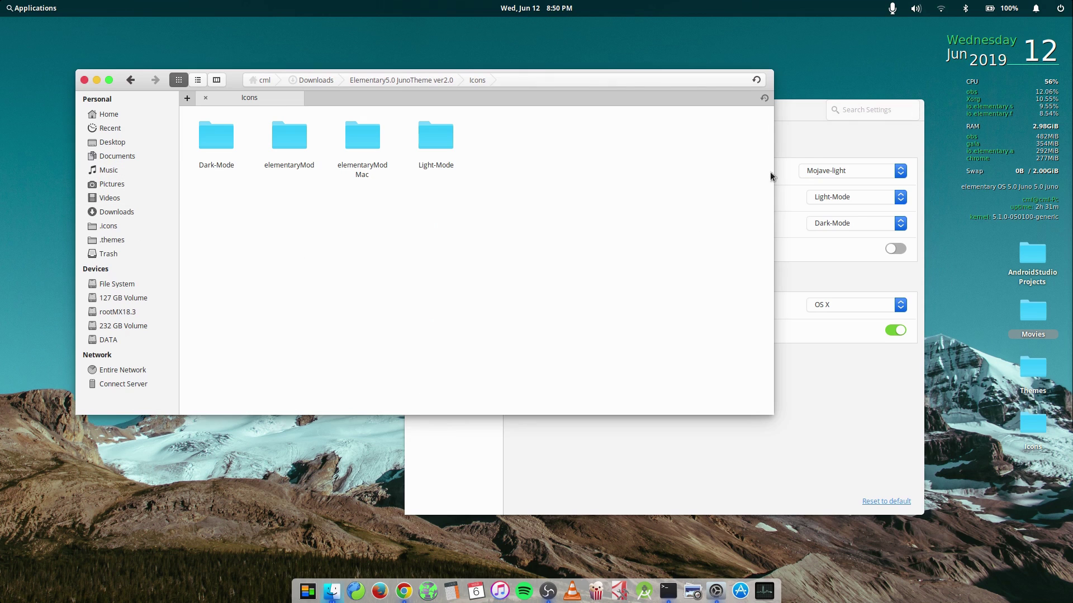
pyautogui.click(813, 140)
pyautogui.click(829, 199)
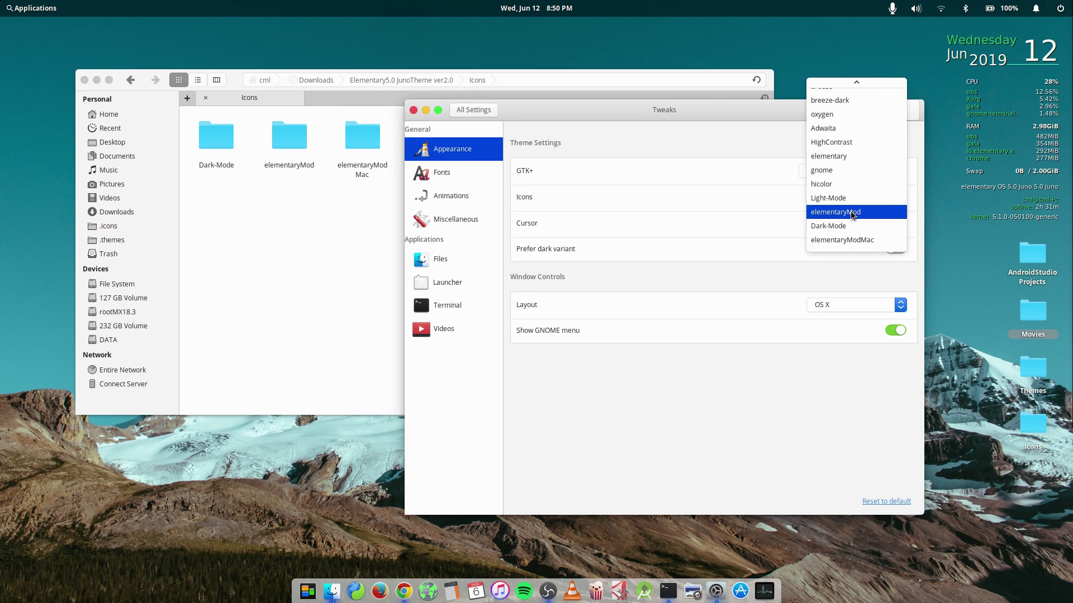
pyautogui.click(851, 215)
pyautogui.click(315, 251)
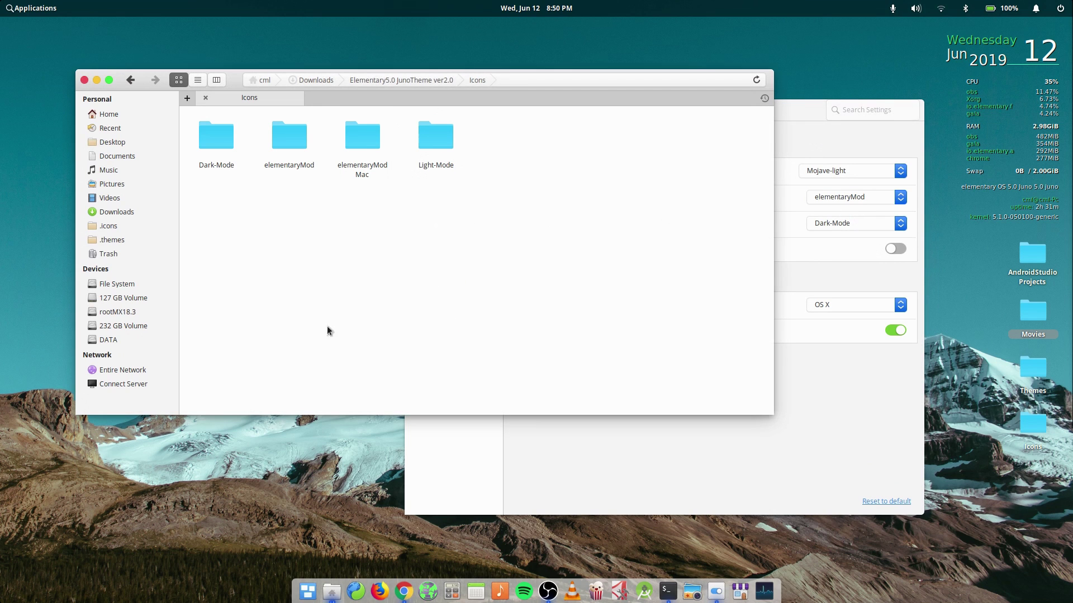
# Step: Page through the Applications grid, close it, and show the Home folder in Files
pyautogui.click(39, 8)
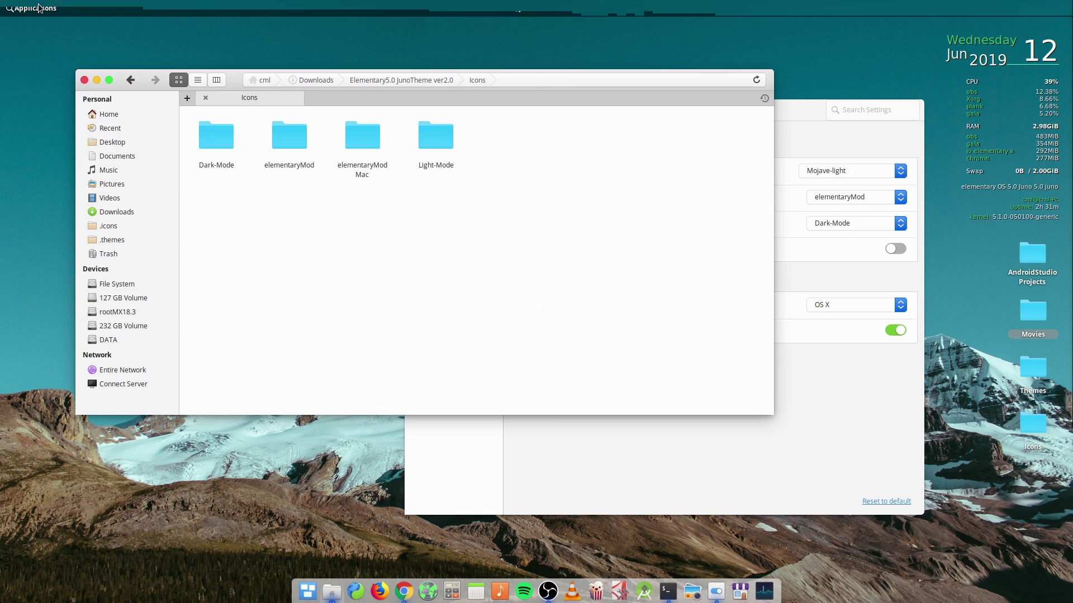
pyautogui.scroll(-1, 477, 160)
pyautogui.scroll(1, 475, 161)
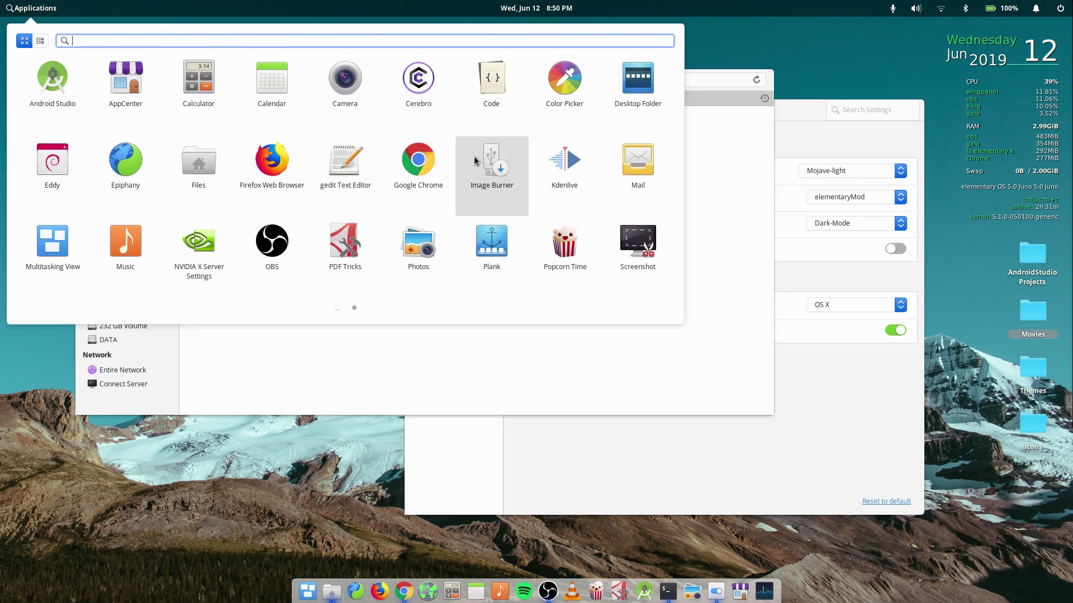
pyautogui.scroll(-1, 441, 179)
pyautogui.scroll(1, 441, 178)
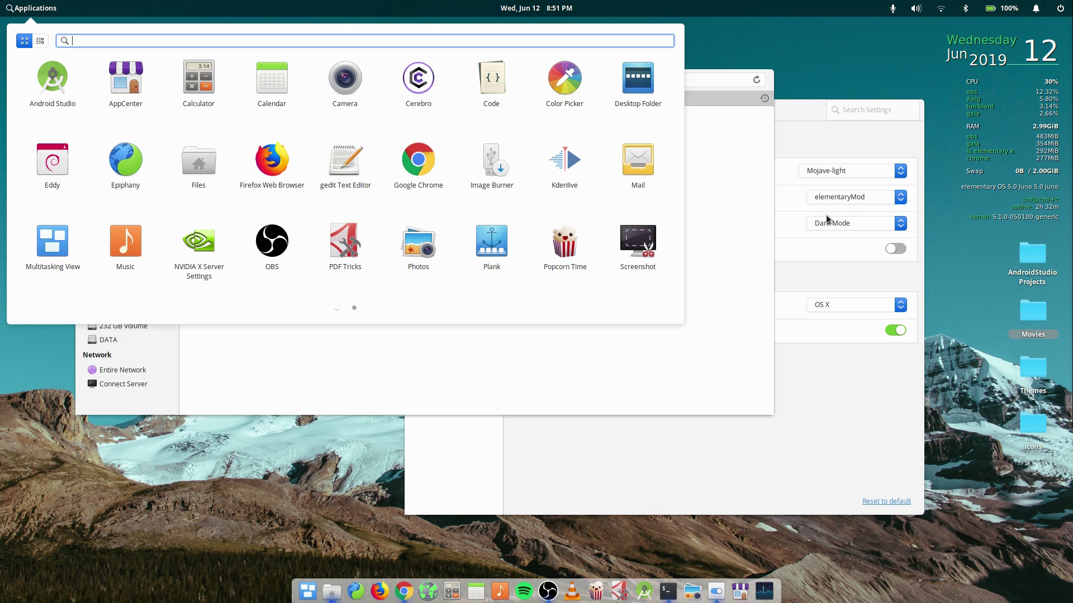
pyautogui.click(581, 359)
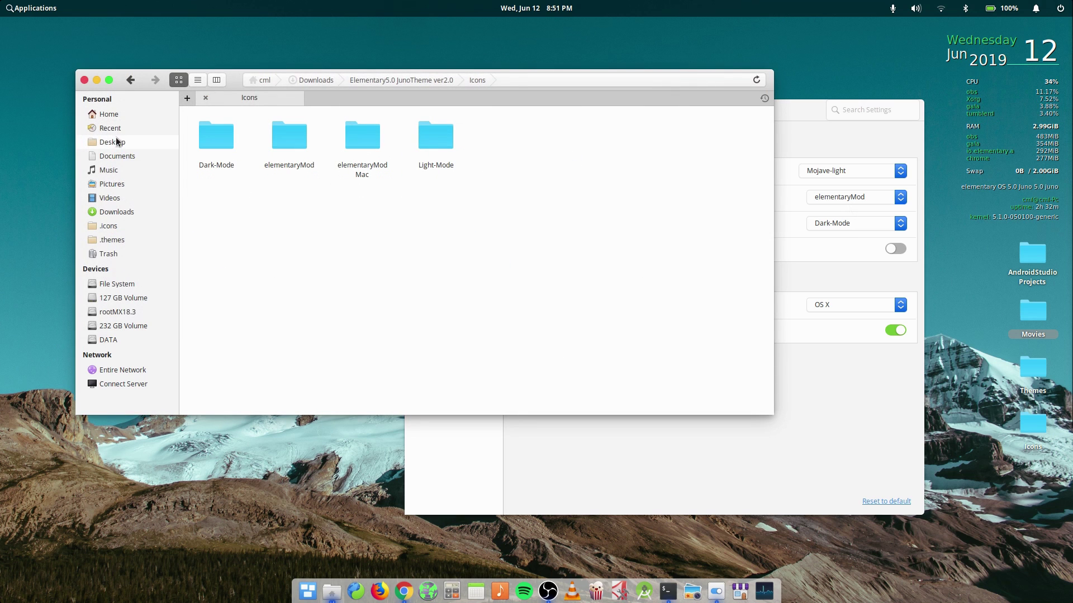
pyautogui.click(106, 113)
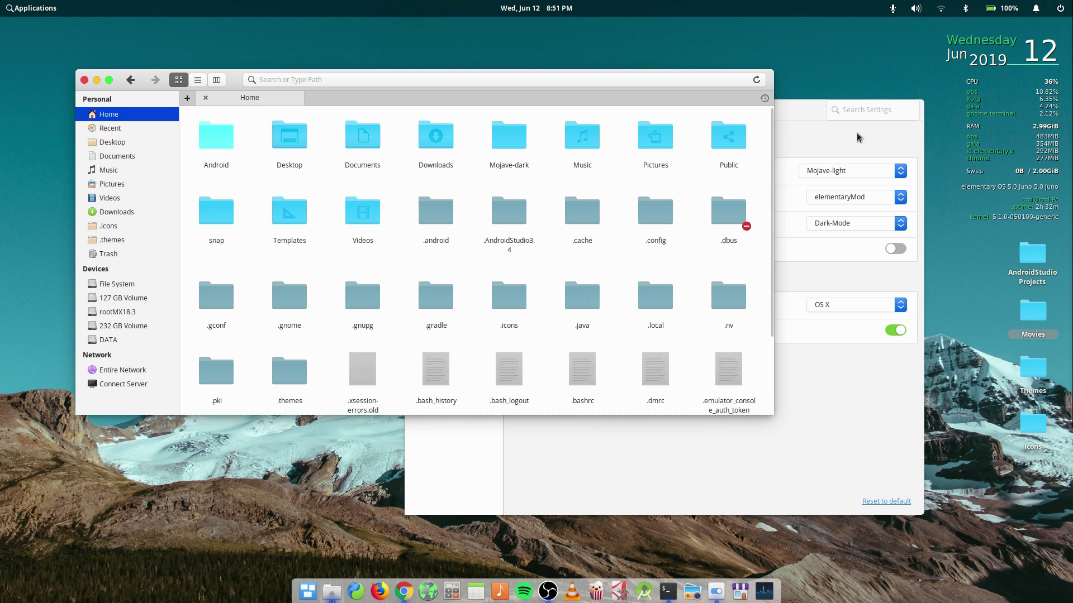
# Step: Open the theme pack's Icons folder in Files and select elementaryMod and elementaryModMac
pyautogui.click(812, 141)
pyautogui.click(832, 203)
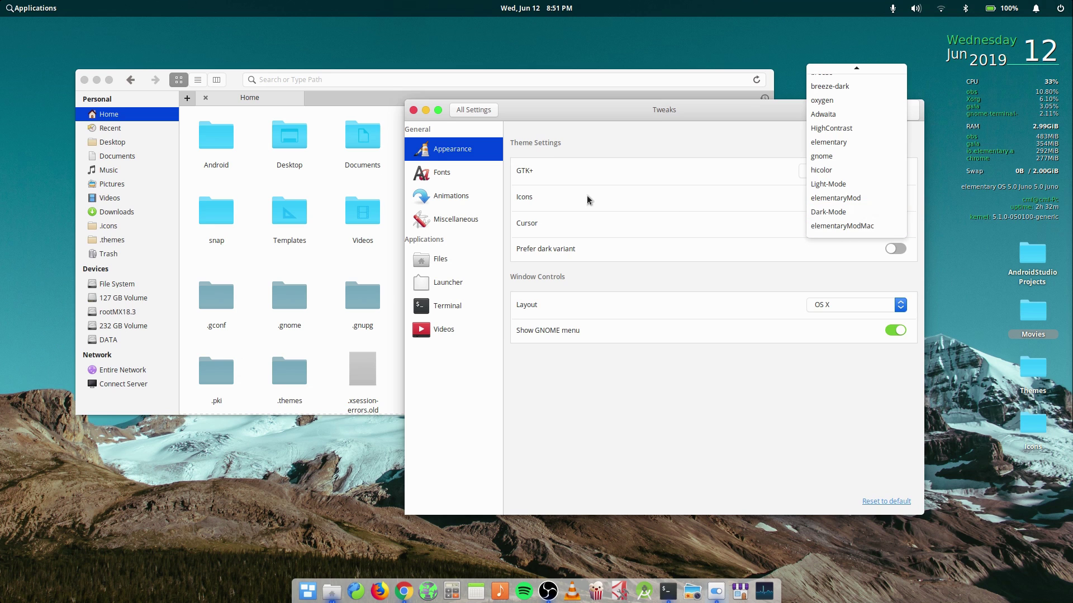
pyautogui.click(114, 215)
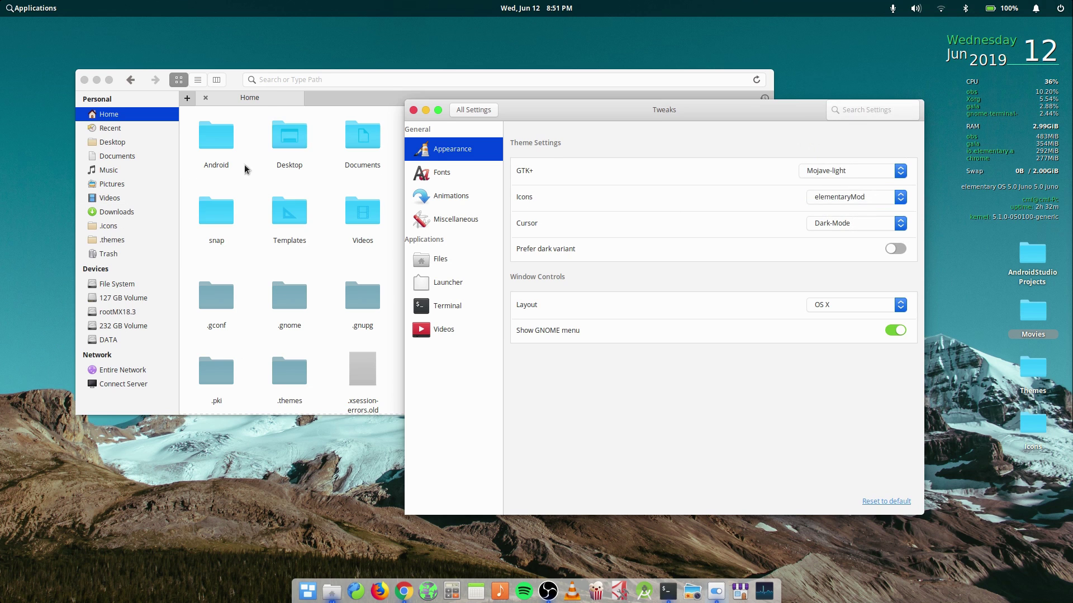
pyautogui.click(114, 212)
pyautogui.doubleClick(217, 137)
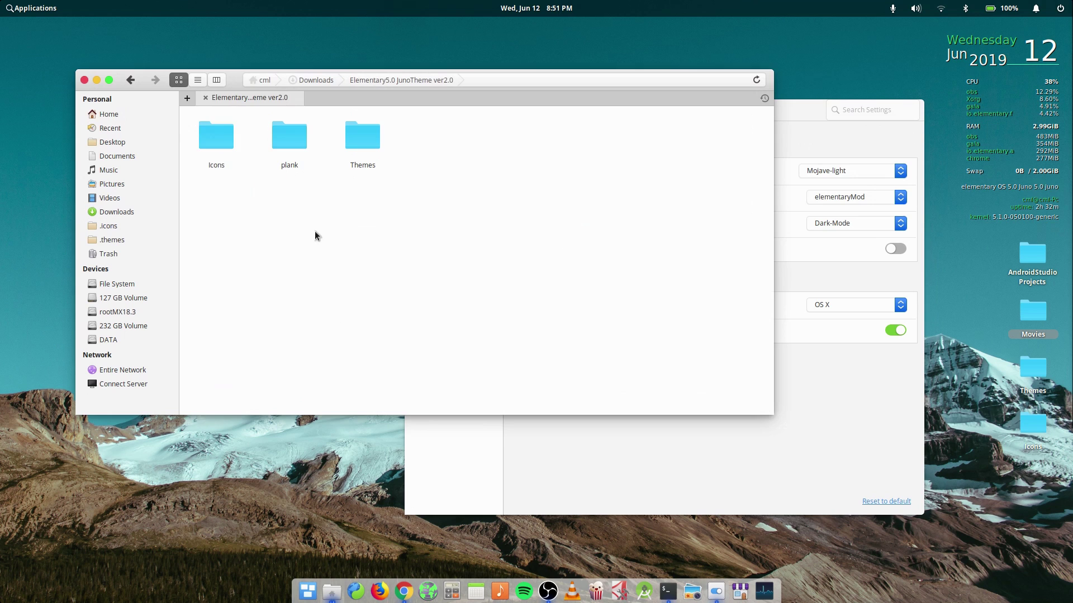
pyautogui.doubleClick(218, 139)
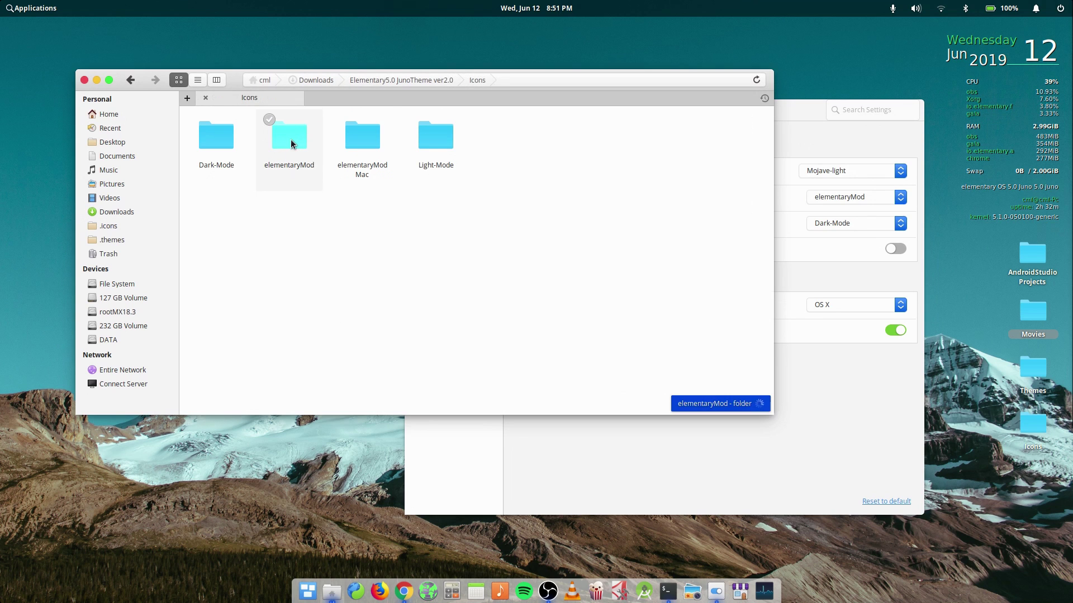
pyautogui.click(293, 142)
pyautogui.click(371, 134)
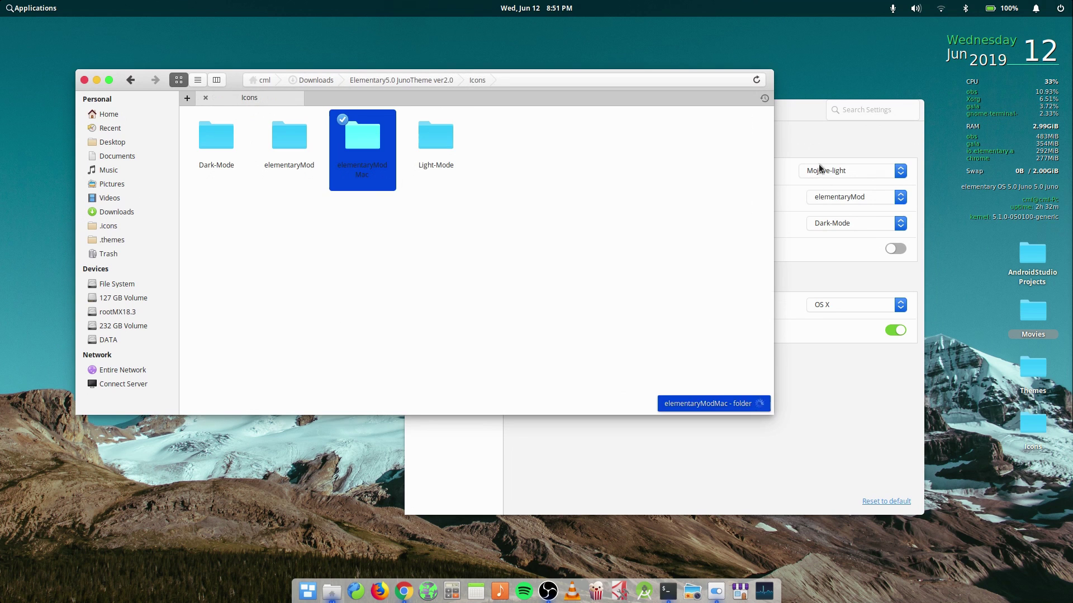
# Step: Apply elementaryModMac icons and the Mojave-dark GTK+ theme in Tweaks
pyautogui.click(823, 145)
pyautogui.click(849, 199)
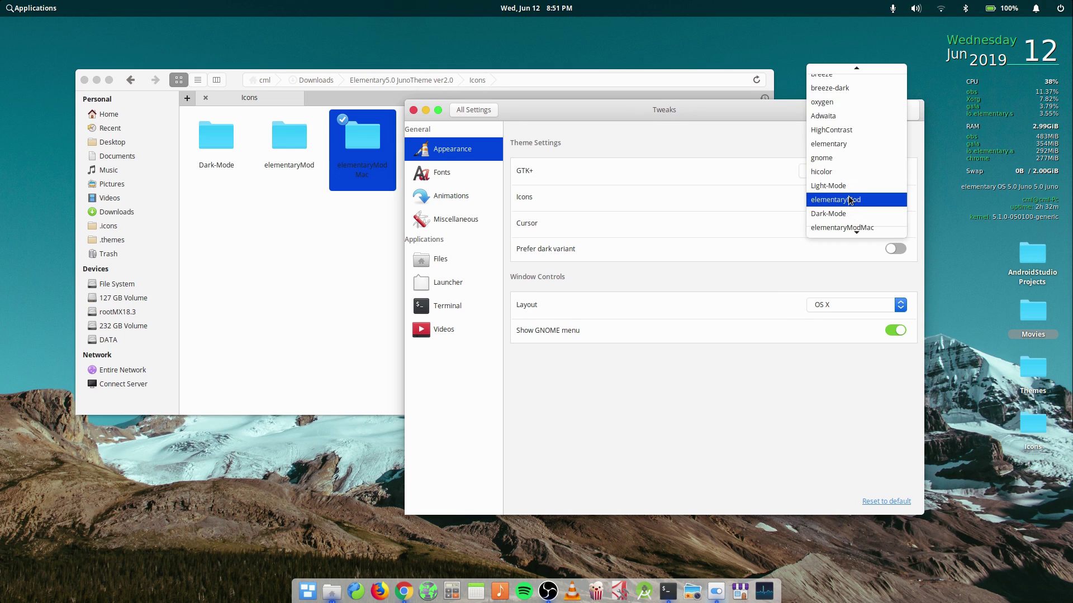
pyautogui.click(849, 227)
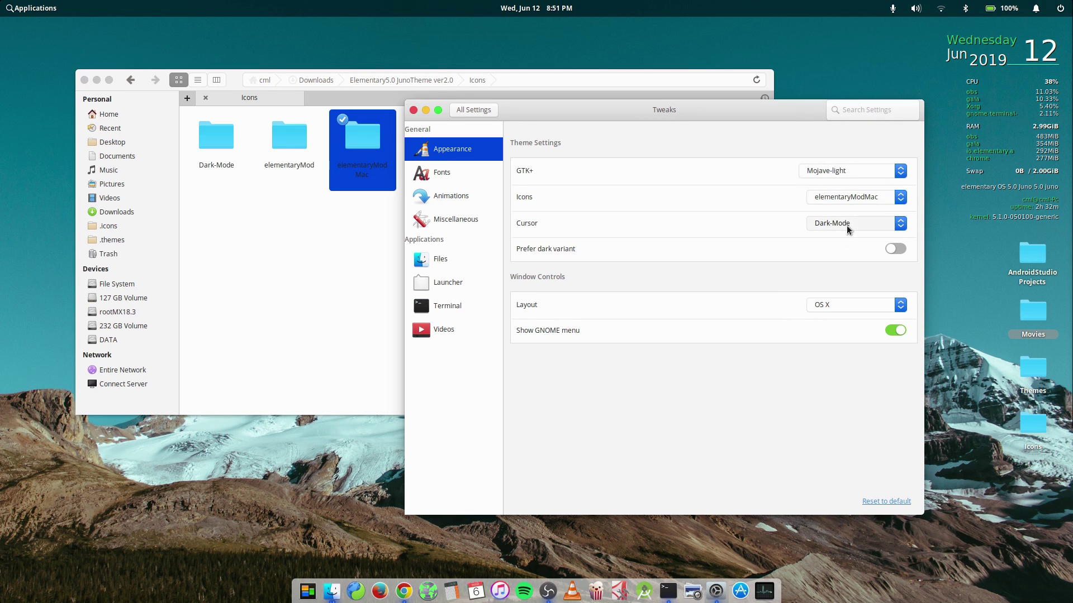
pyautogui.click(290, 276)
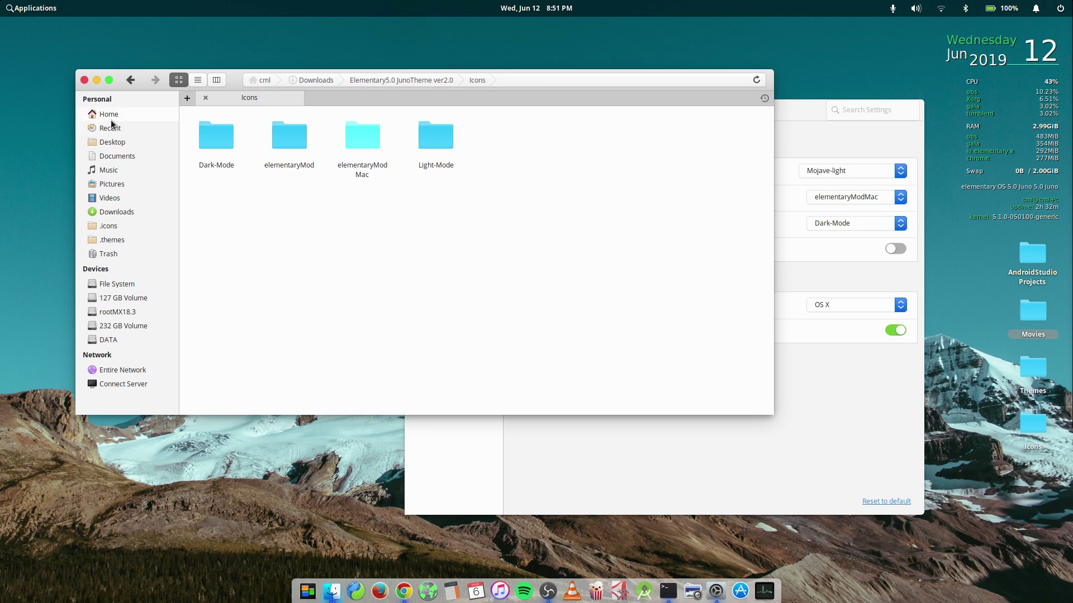
pyautogui.click(825, 171)
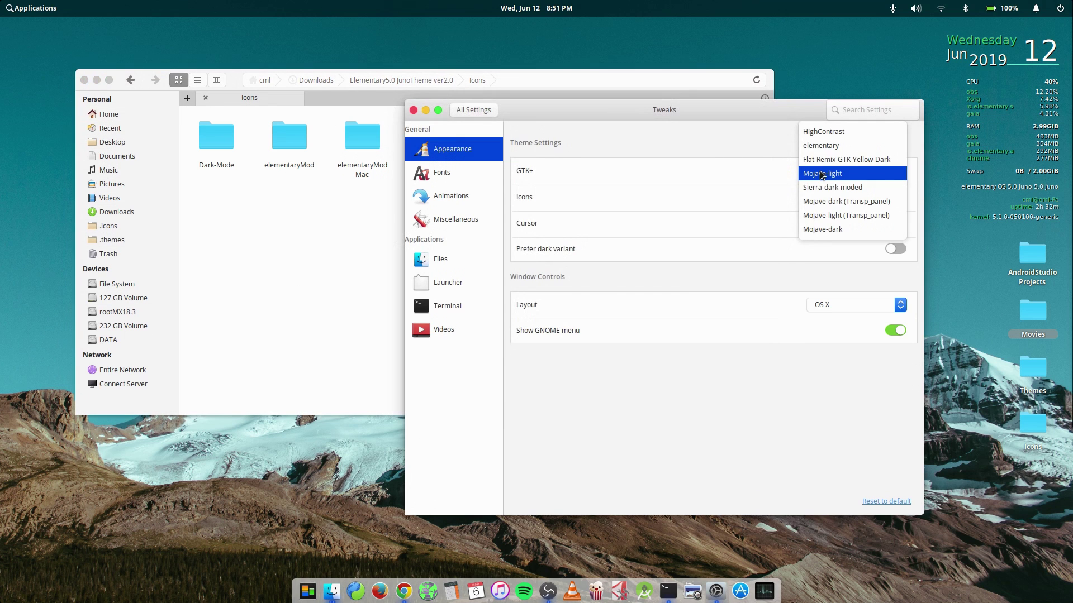
pyautogui.click(825, 231)
pyautogui.click(276, 287)
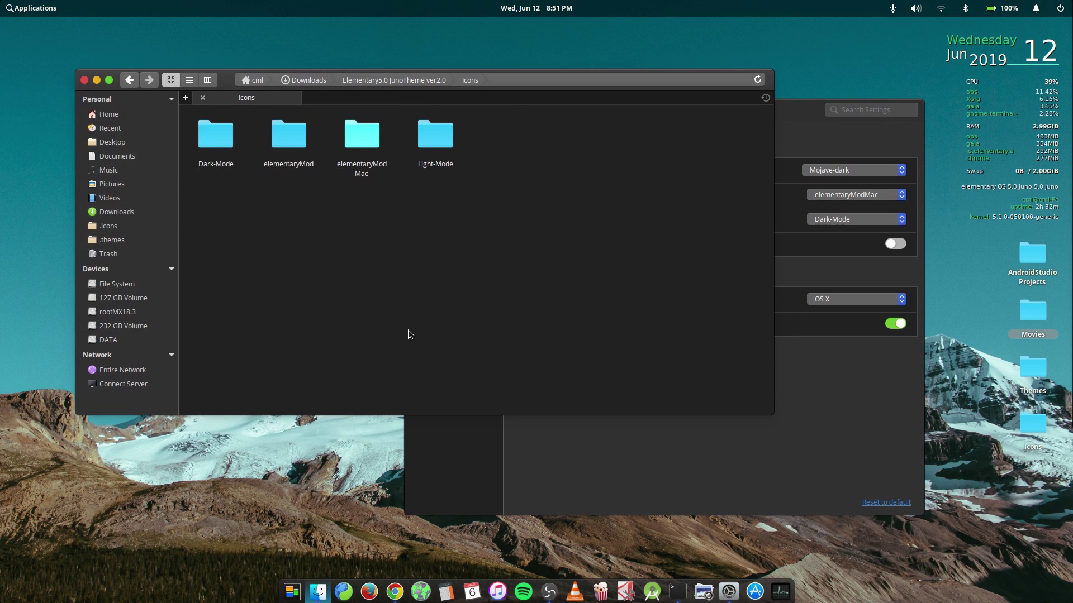
# Step: Look over the Applications menu, then switch the icon theme to Dark-Mode
pyautogui.click(21, 7)
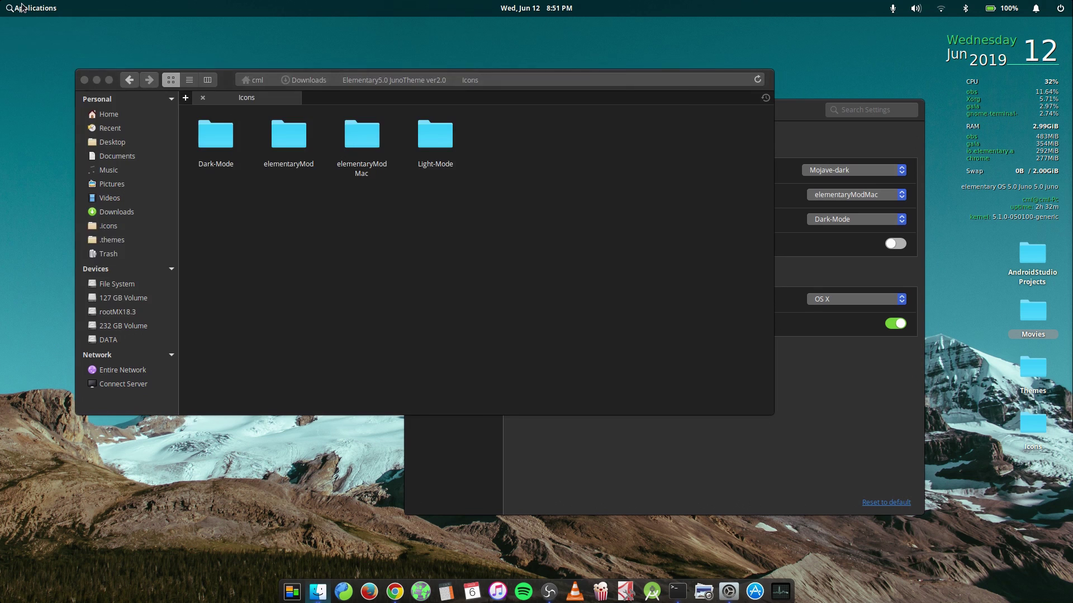
pyautogui.scroll(-1, 505, 198)
pyautogui.scroll(1, 505, 198)
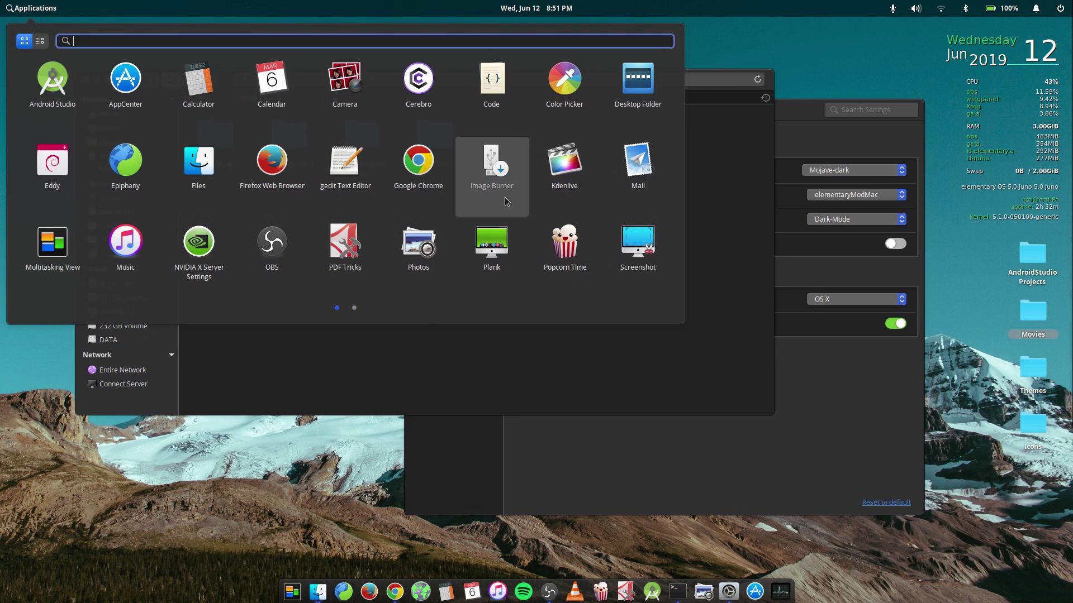
pyautogui.click(404, 366)
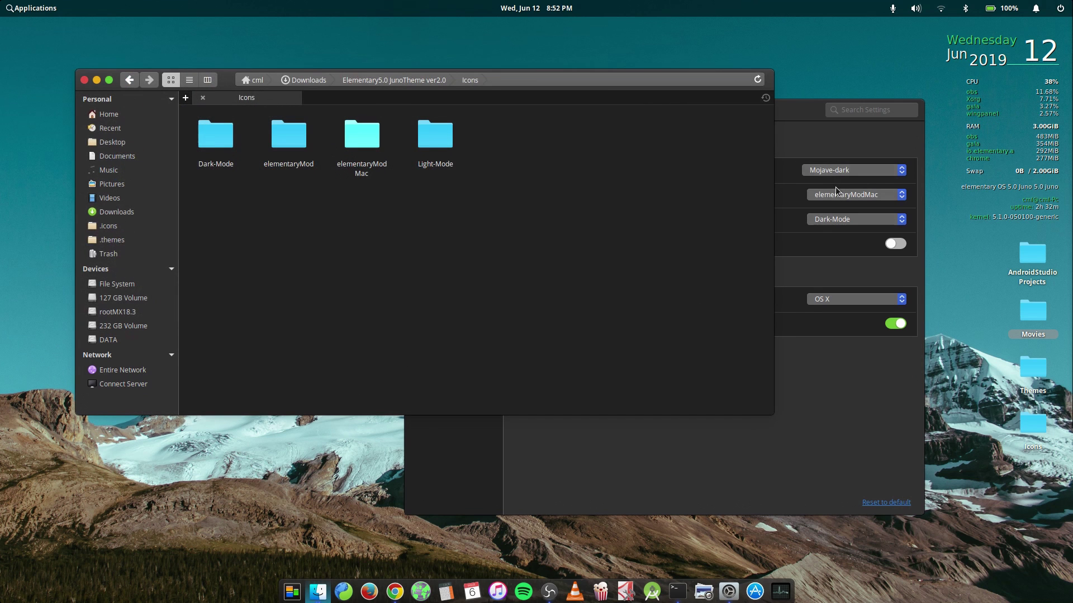
pyautogui.click(838, 195)
pyautogui.click(838, 195)
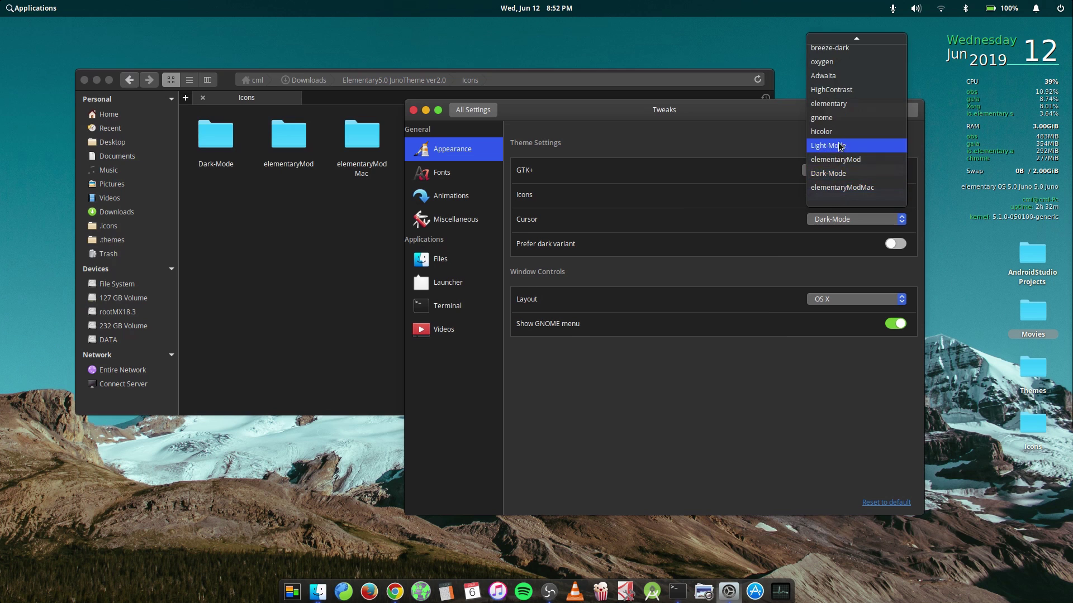
pyautogui.click(836, 174)
pyautogui.click(318, 280)
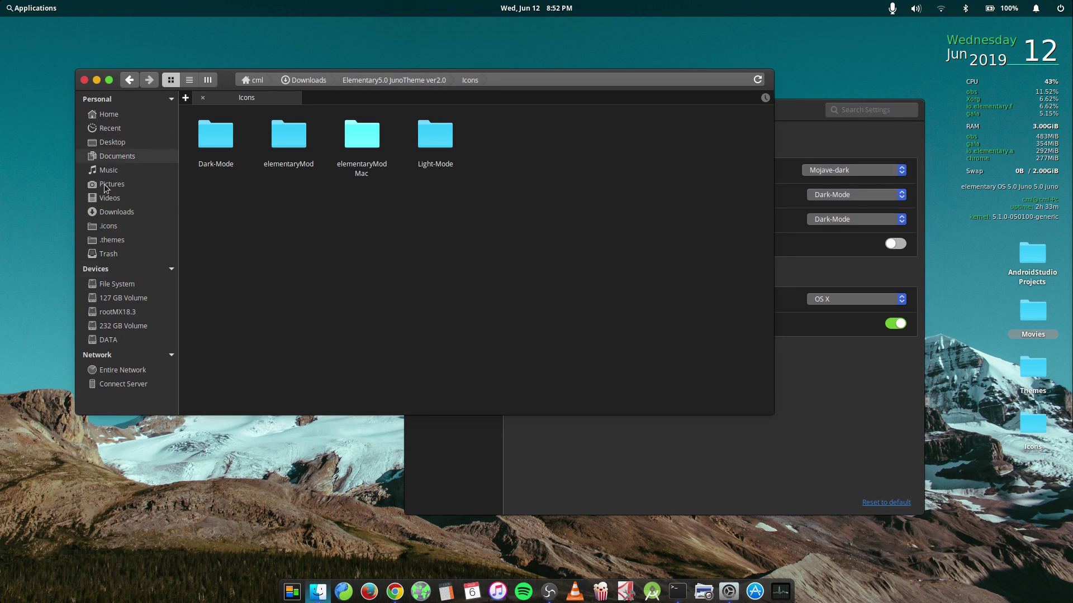
pyautogui.click(825, 144)
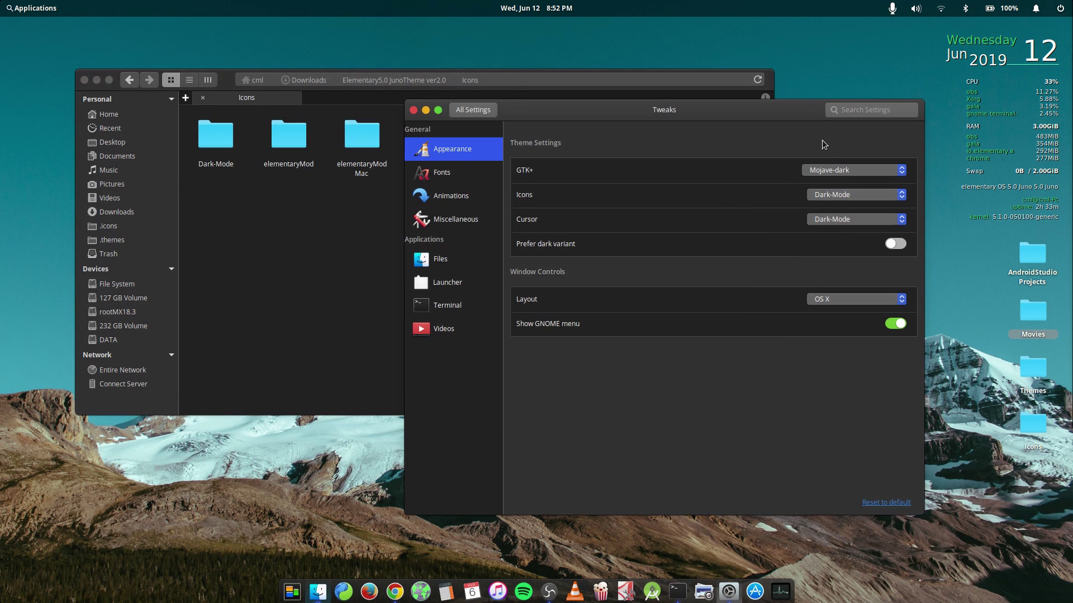
pyautogui.click(828, 197)
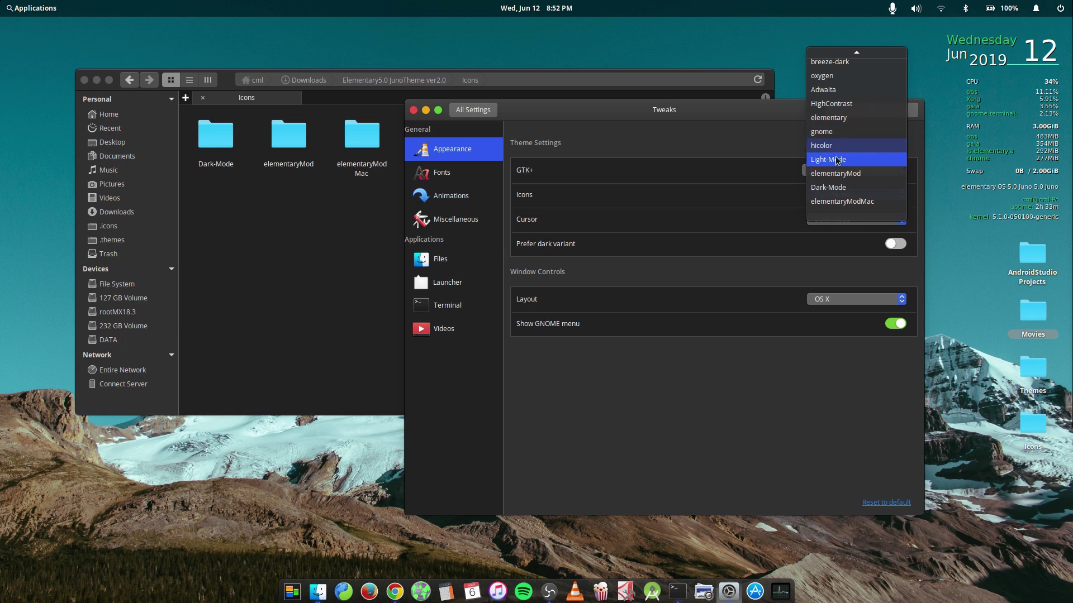
# Step: Restore elementaryModMac icons, try Mojave-dark (Transp_panel), then set GTK+ to Mojave-light
pyautogui.click(838, 201)
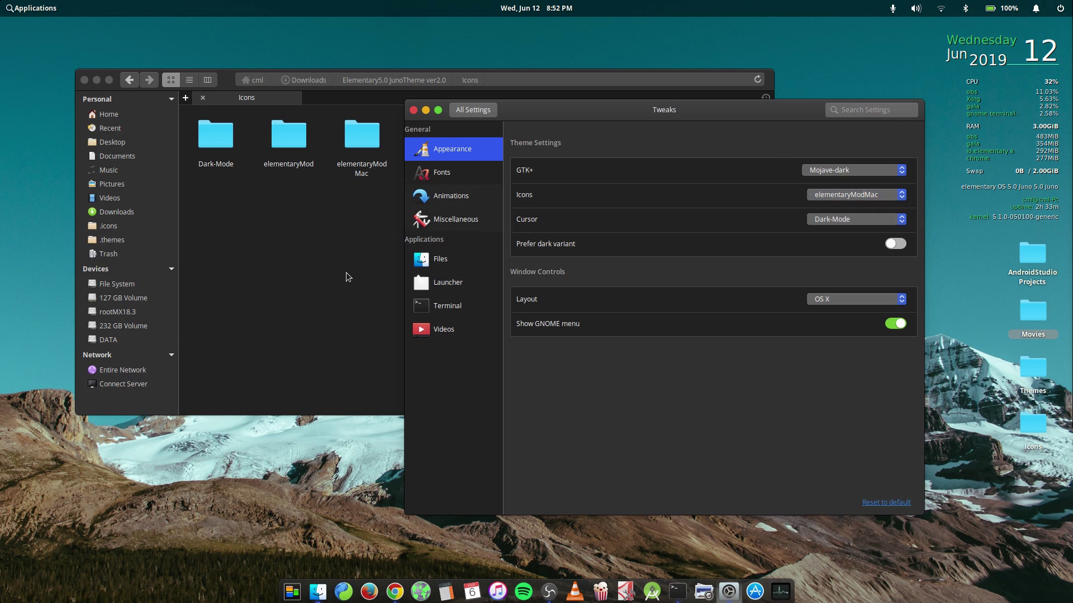
pyautogui.click(347, 276)
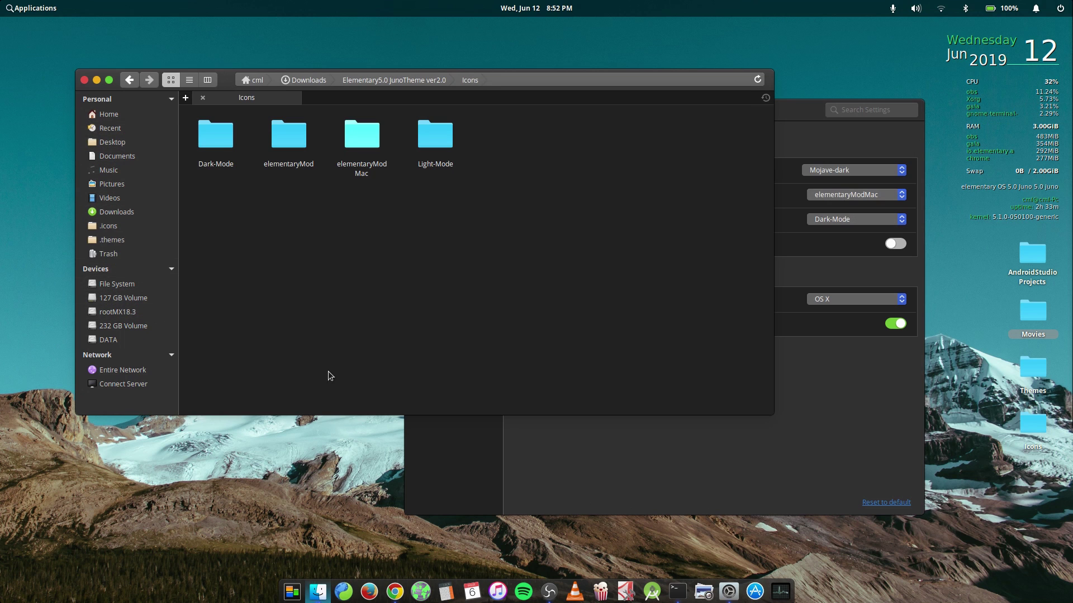
pyautogui.click(826, 171)
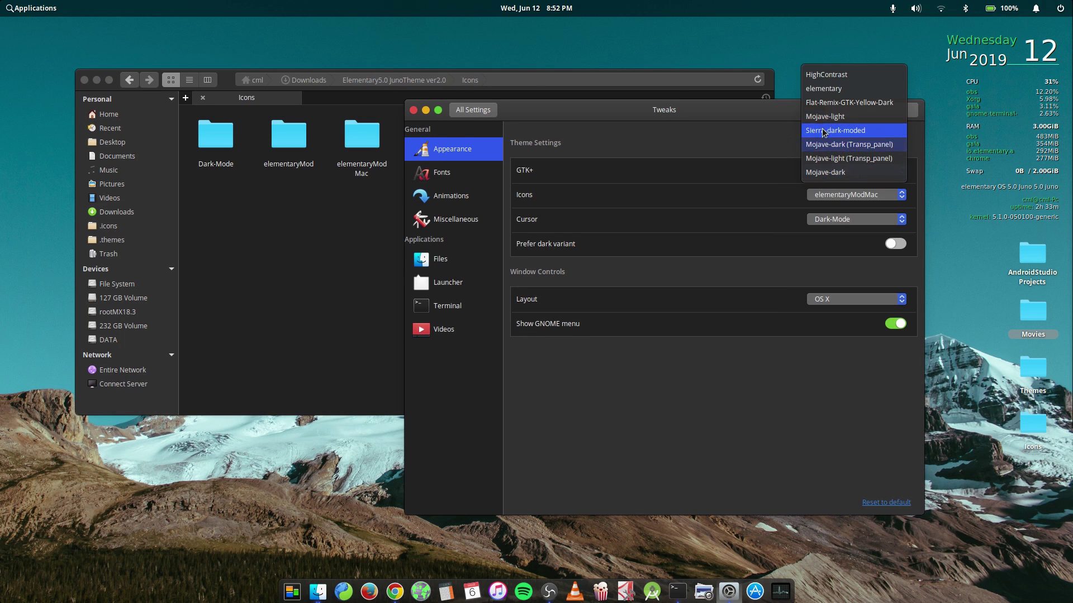
pyautogui.click(830, 146)
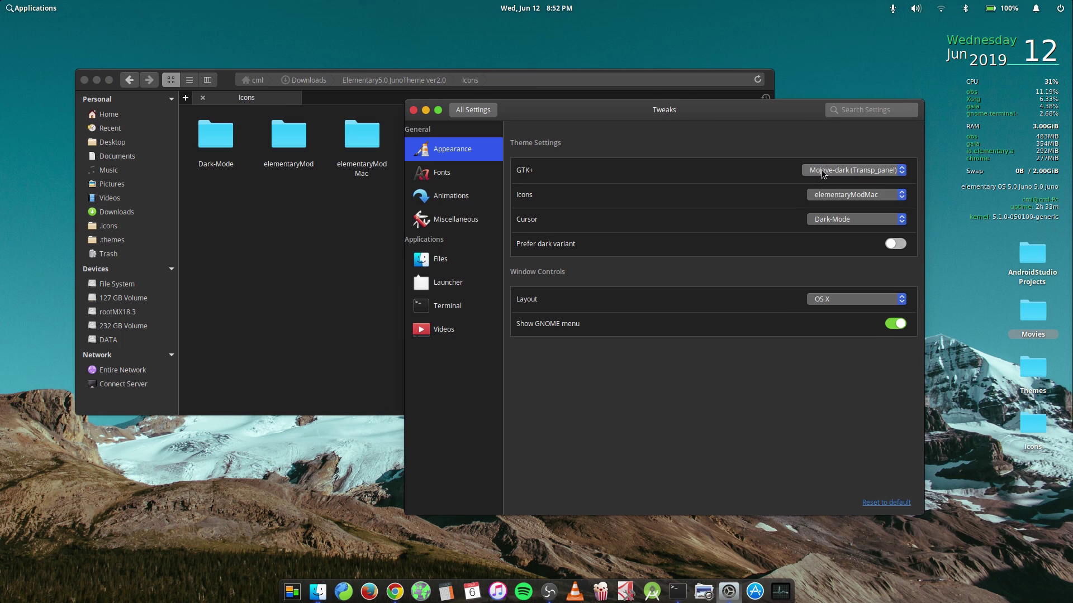
pyautogui.click(819, 171)
pyautogui.click(830, 148)
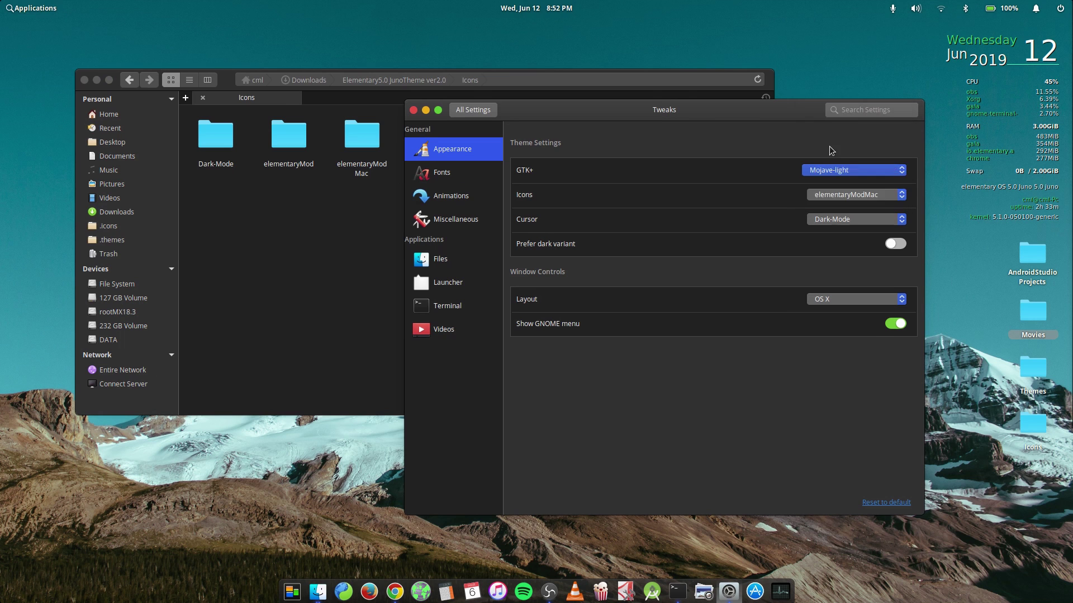
pyautogui.click(337, 272)
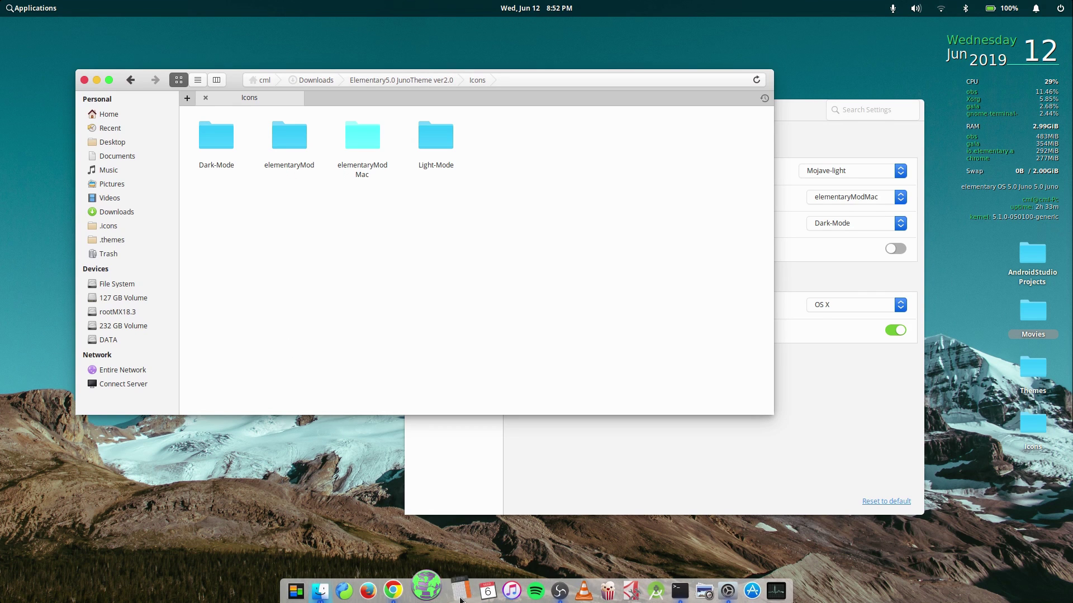
pyautogui.click(804, 400)
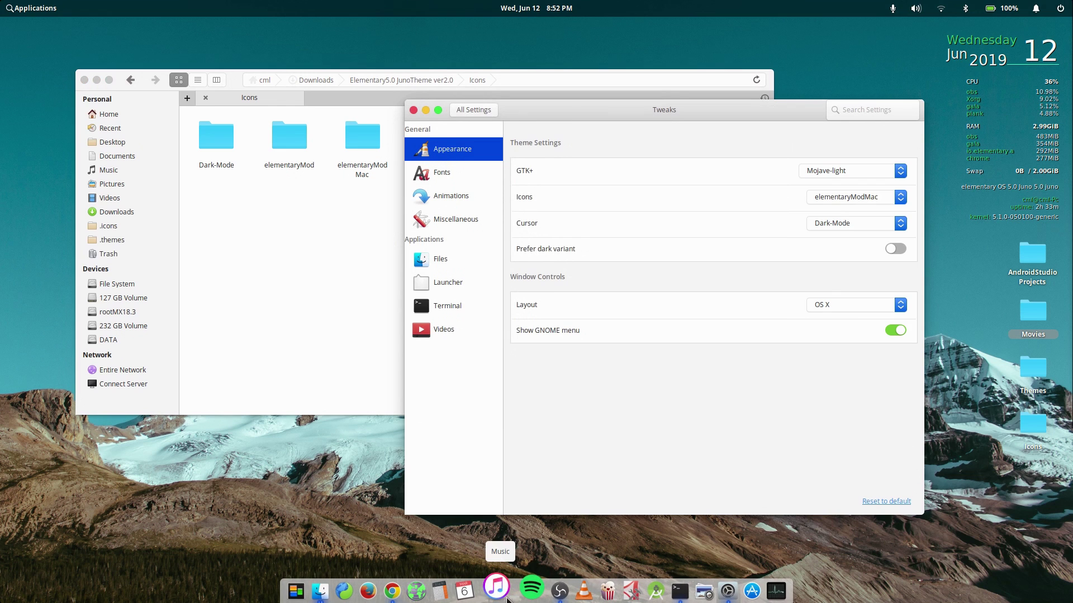
pyautogui.rightClick(530, 592)
pyautogui.click(540, 579)
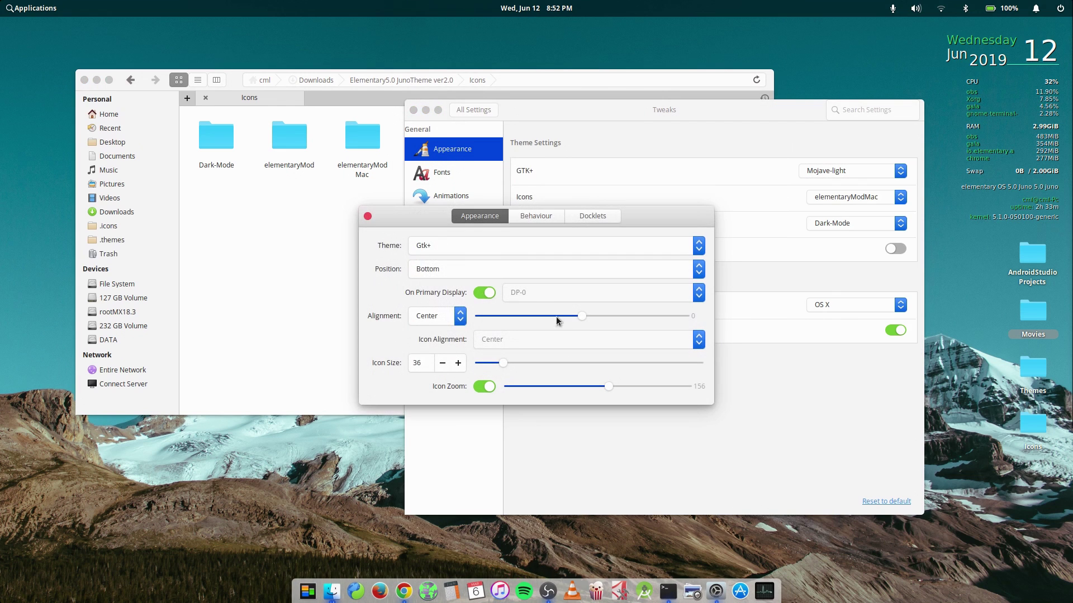
pyautogui.click(469, 247)
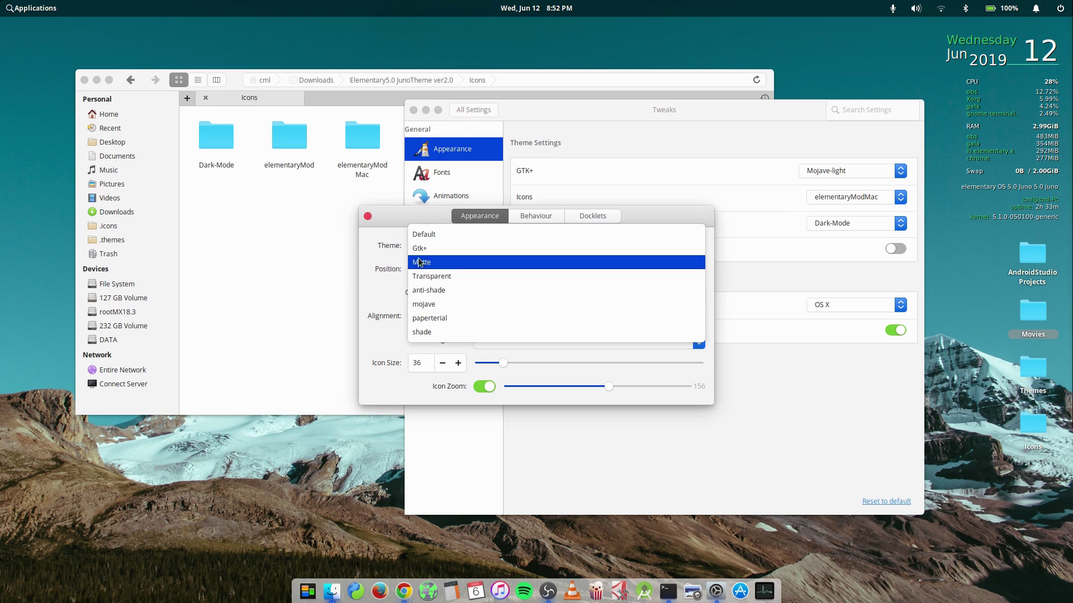
pyautogui.click(392, 226)
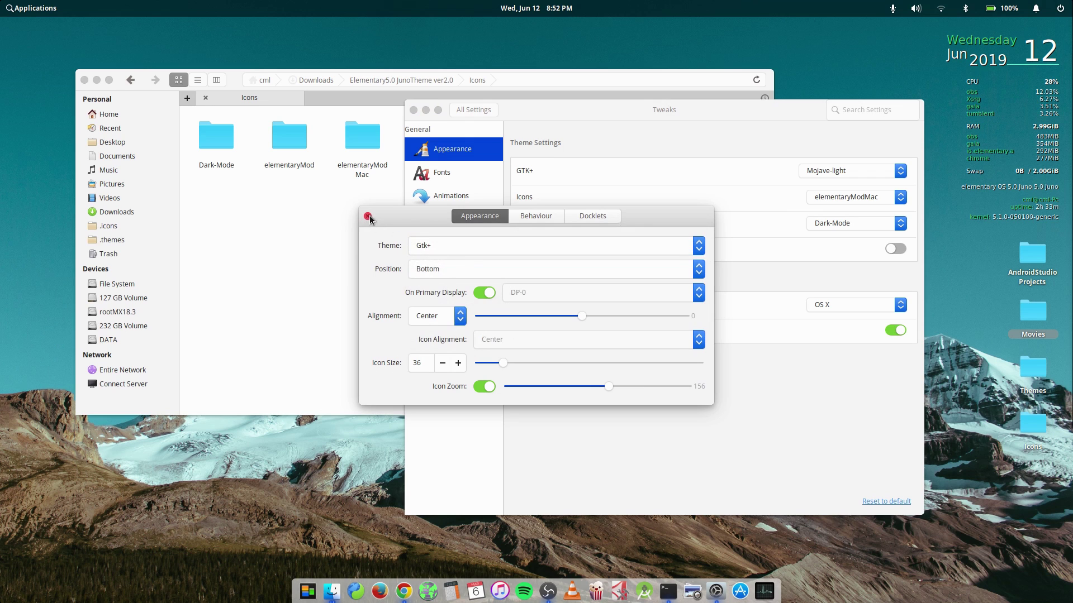
pyautogui.click(368, 216)
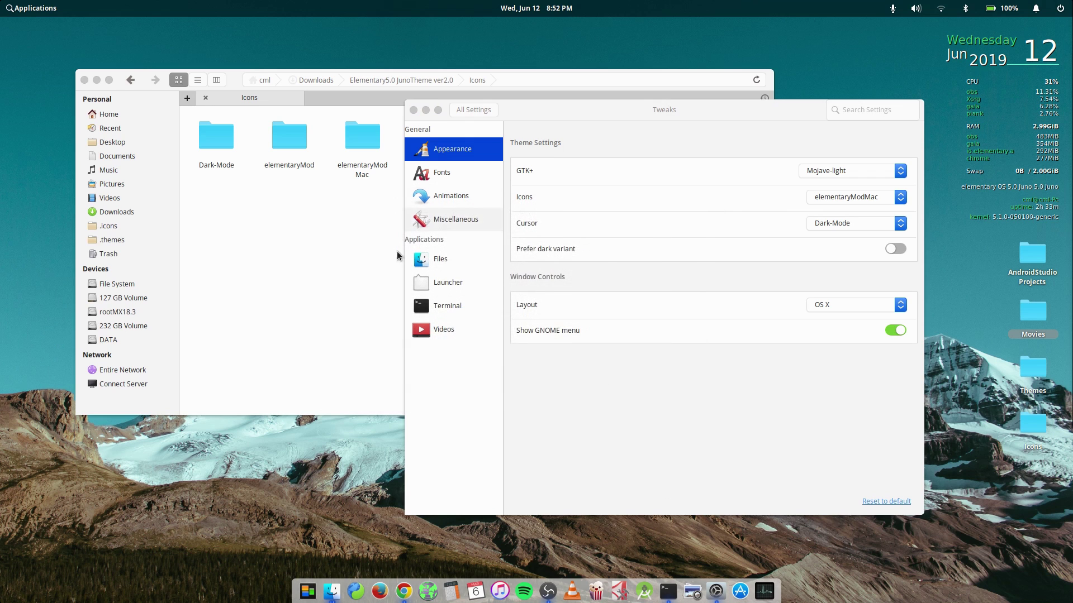
# Step: Choose Mojave-dark as the GTK+ theme, then reopen the list and dismiss it unchanged
pyautogui.click(842, 172)
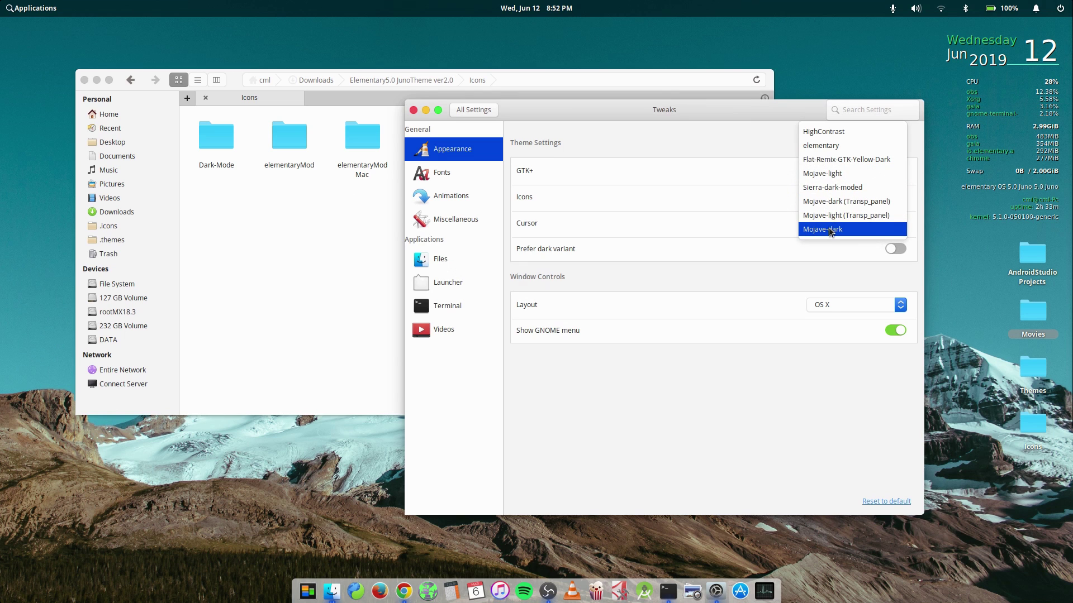
pyautogui.click(830, 230)
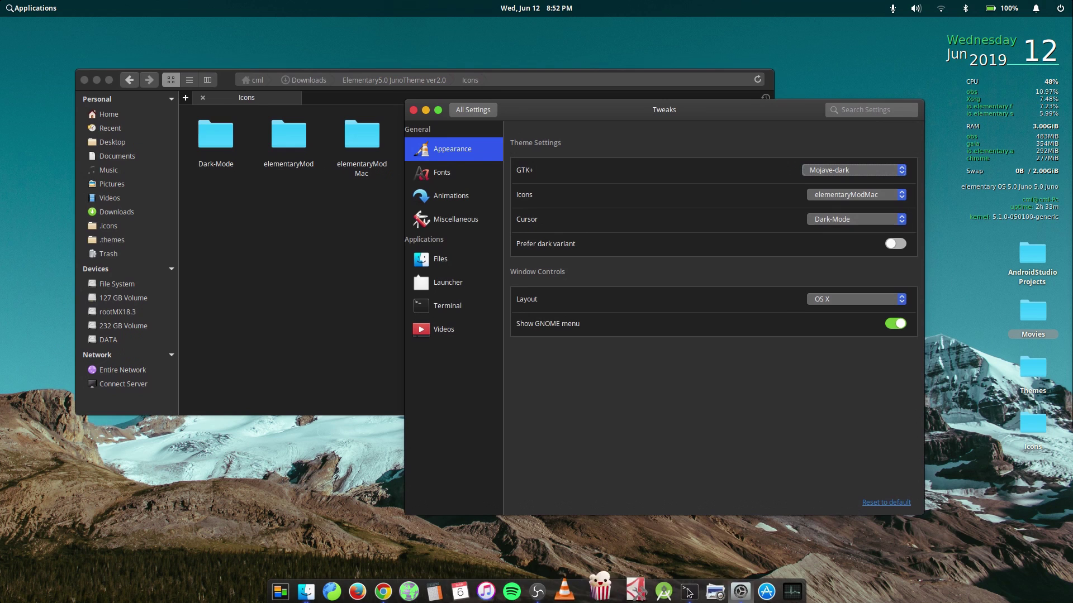
pyautogui.click(833, 171)
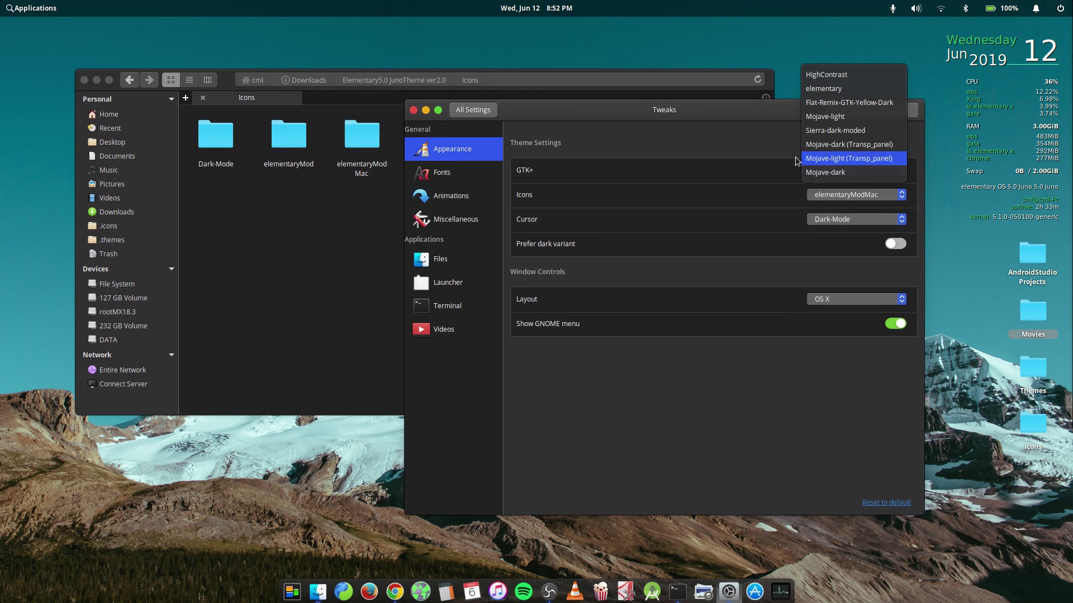
pyautogui.click(754, 147)
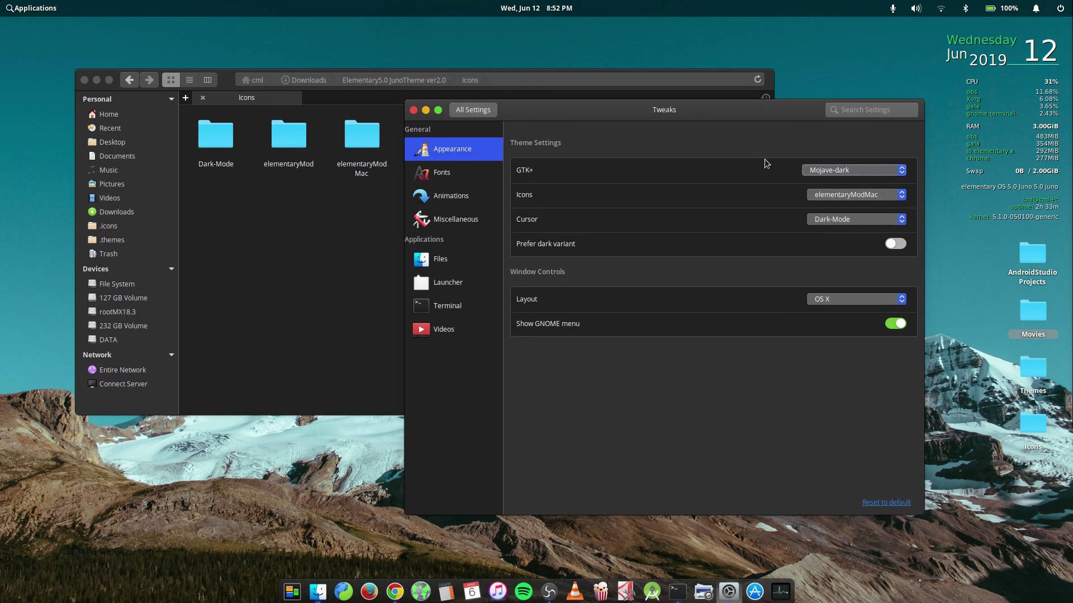
# Step: In Plank's dock preferences, try anti-shade and shade, settle on the Gtk+ theme, then close
pyautogui.rightClick(555, 588)
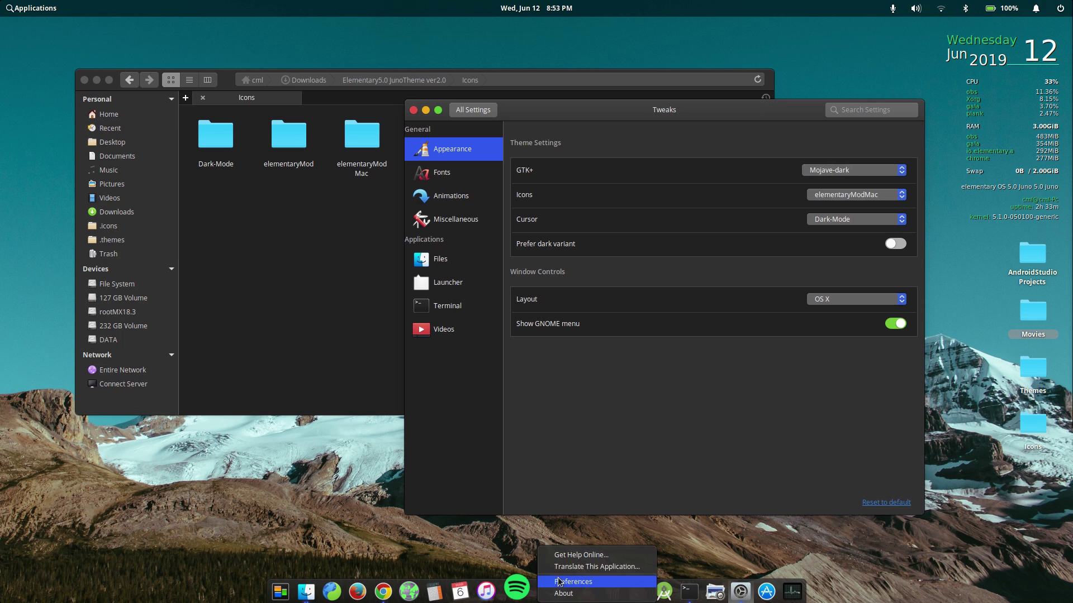
pyautogui.click(558, 582)
pyautogui.click(486, 248)
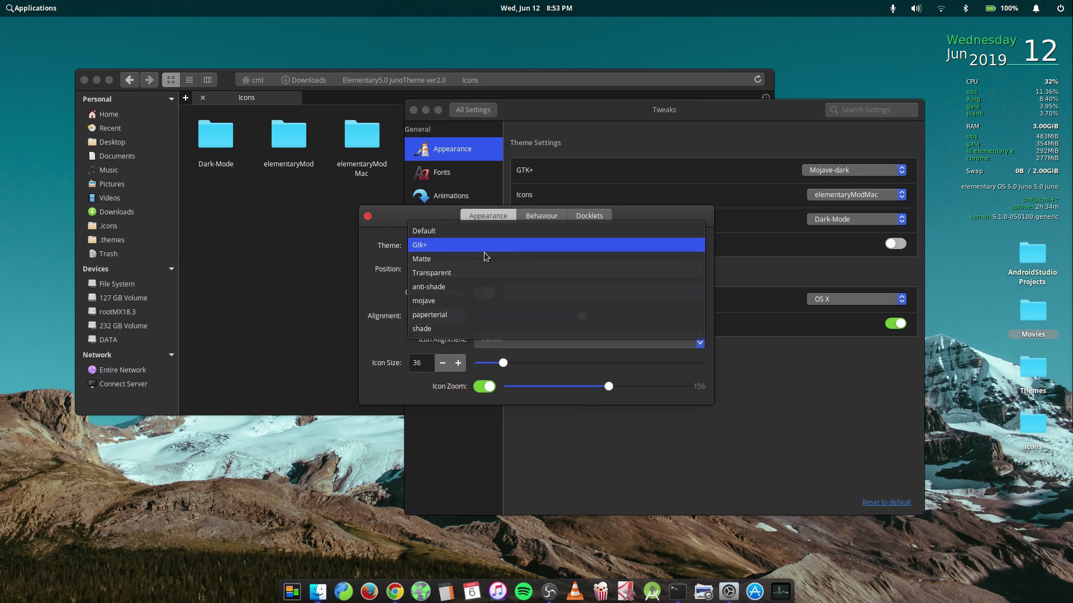
pyautogui.click(437, 288)
pyautogui.click(439, 251)
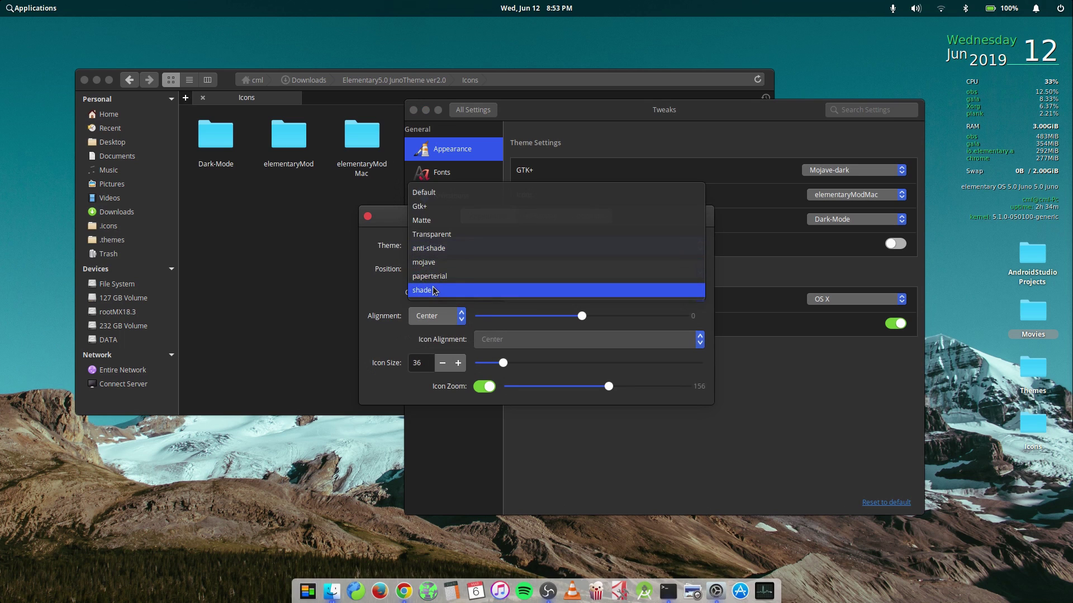
pyautogui.click(432, 286)
pyautogui.click(457, 247)
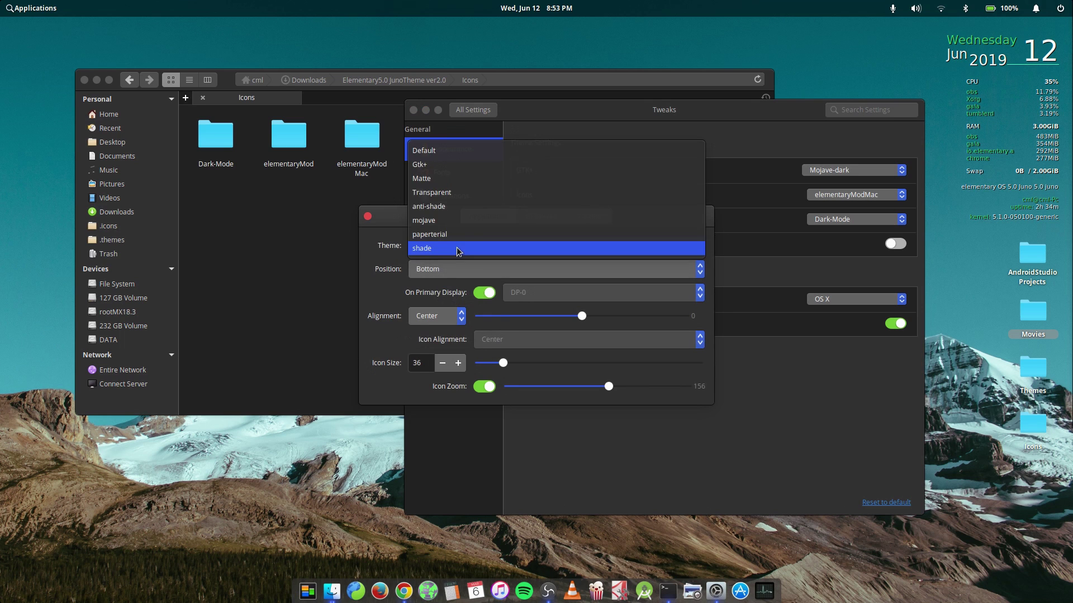
pyautogui.click(467, 168)
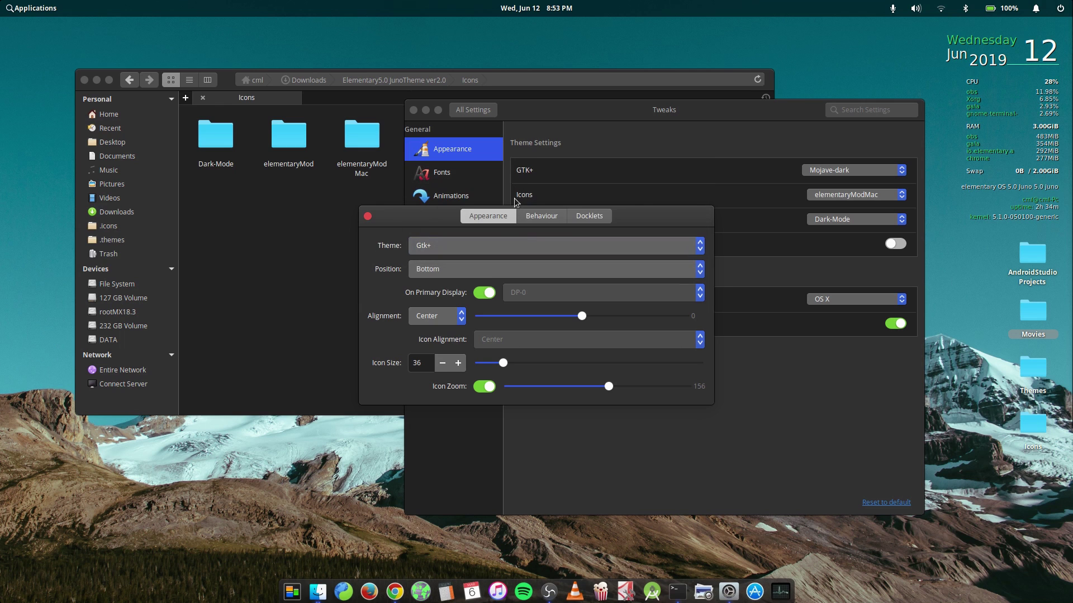
pyautogui.click(368, 217)
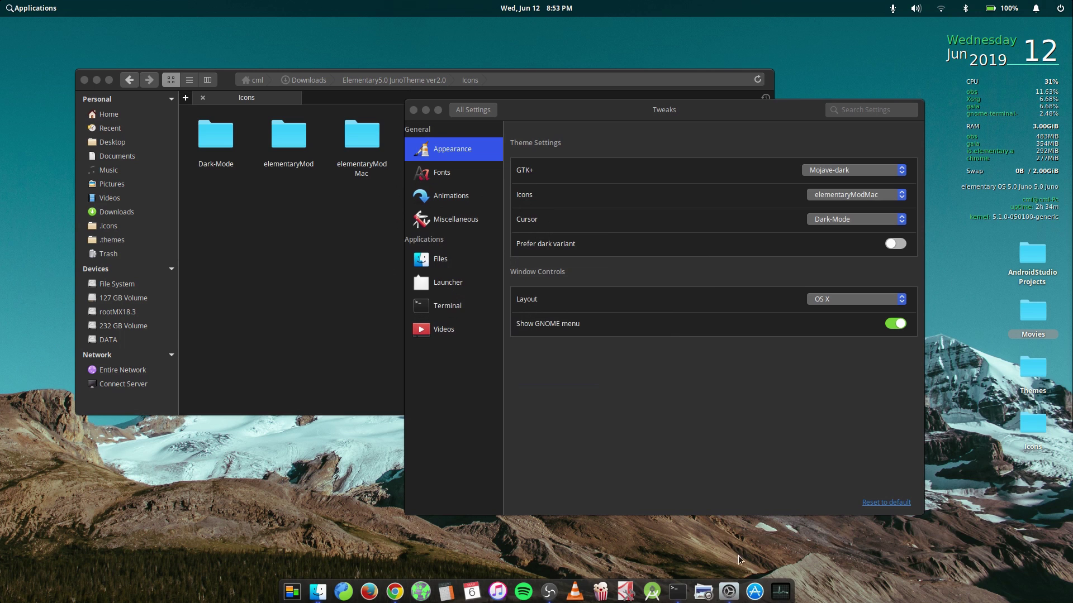
# Step: Bring Files to the front and browse the .themes, Desktop and Downloads folders
pyautogui.click(345, 290)
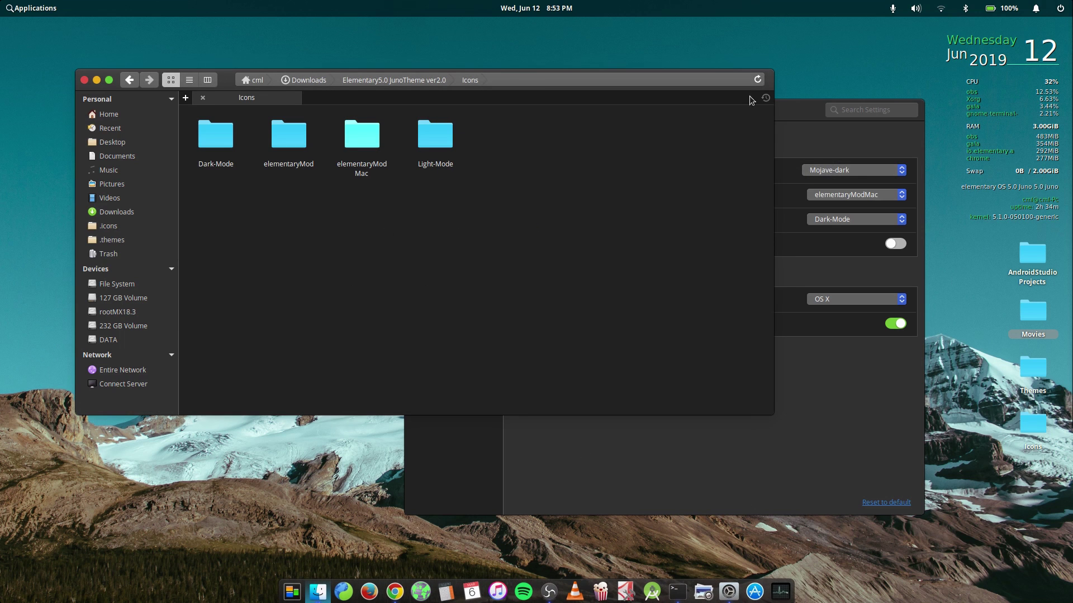
pyautogui.click(806, 133)
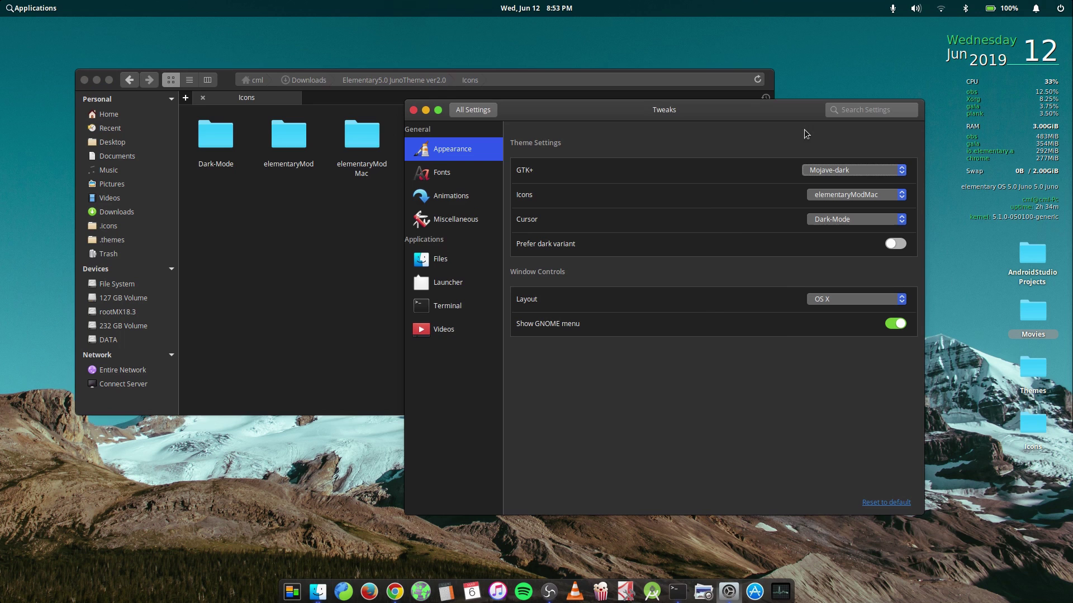
pyautogui.click(251, 267)
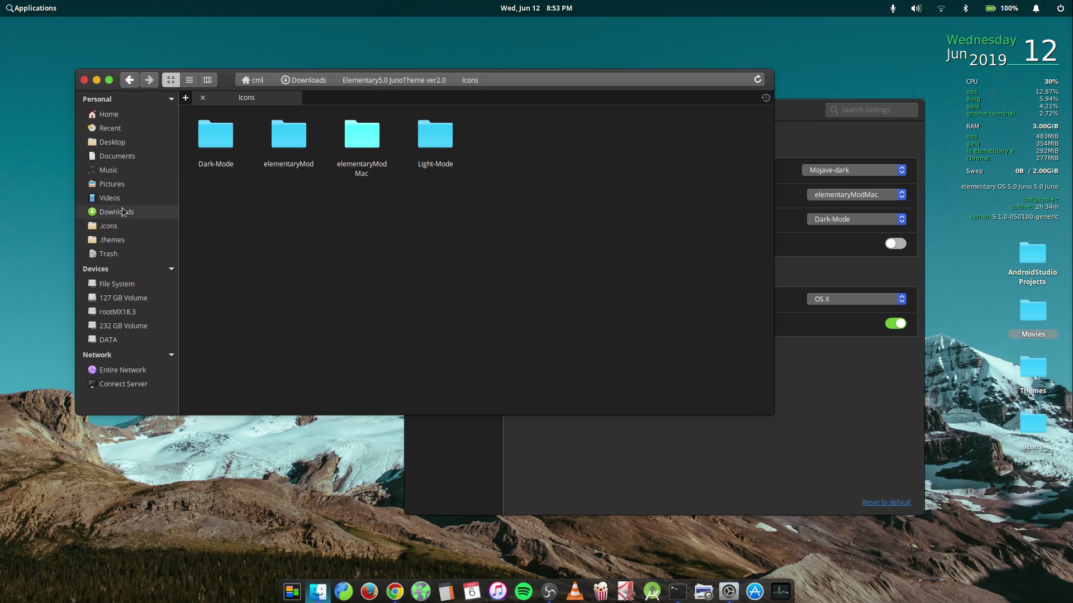
pyautogui.click(129, 240)
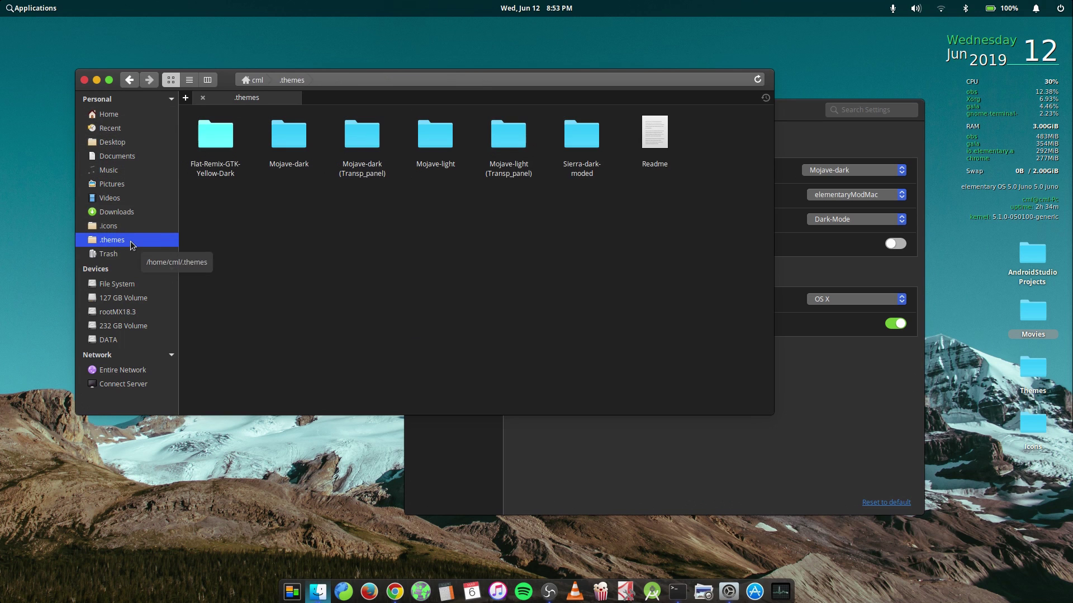
pyautogui.click(117, 144)
pyautogui.click(116, 212)
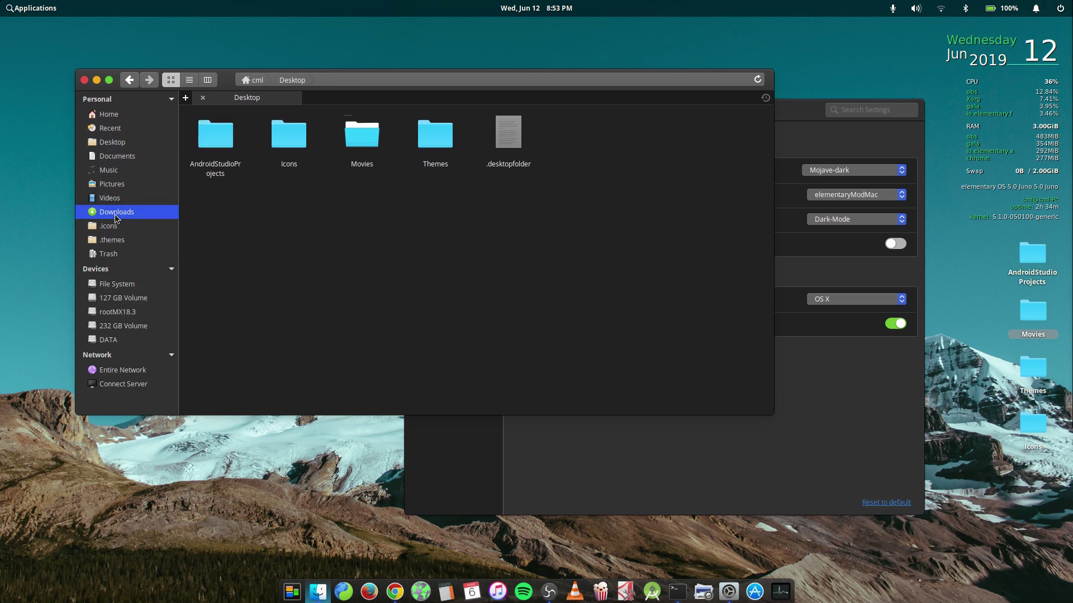
# Step: Open Elementary5.0 JunoTheme ver2.0 > plank > themes, inspect its theme folders, then minimise Files
pyautogui.doubleClick(214, 142)
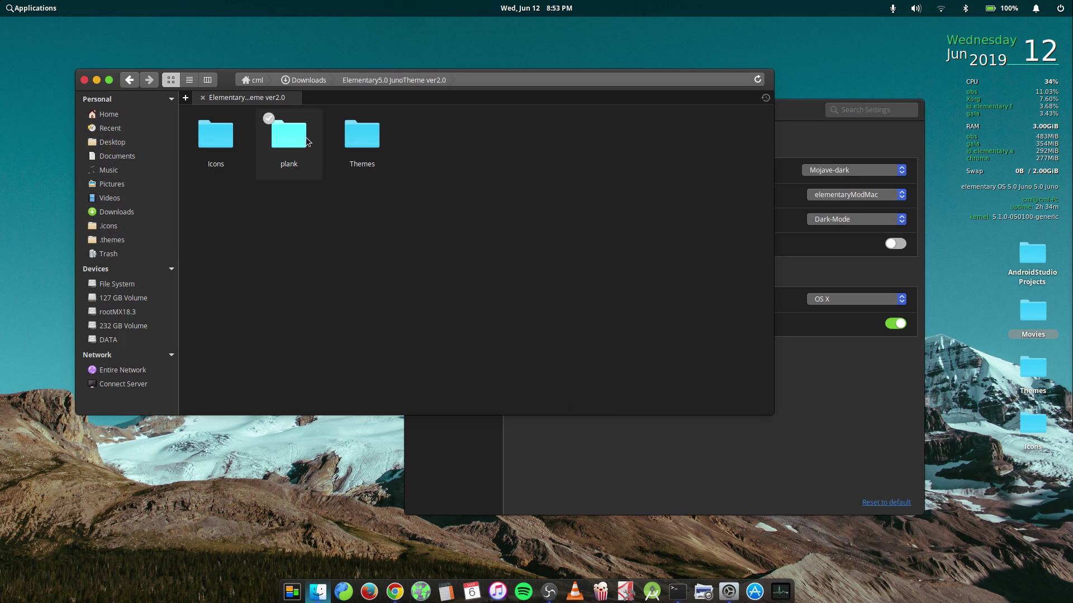
pyautogui.doubleClick(284, 128)
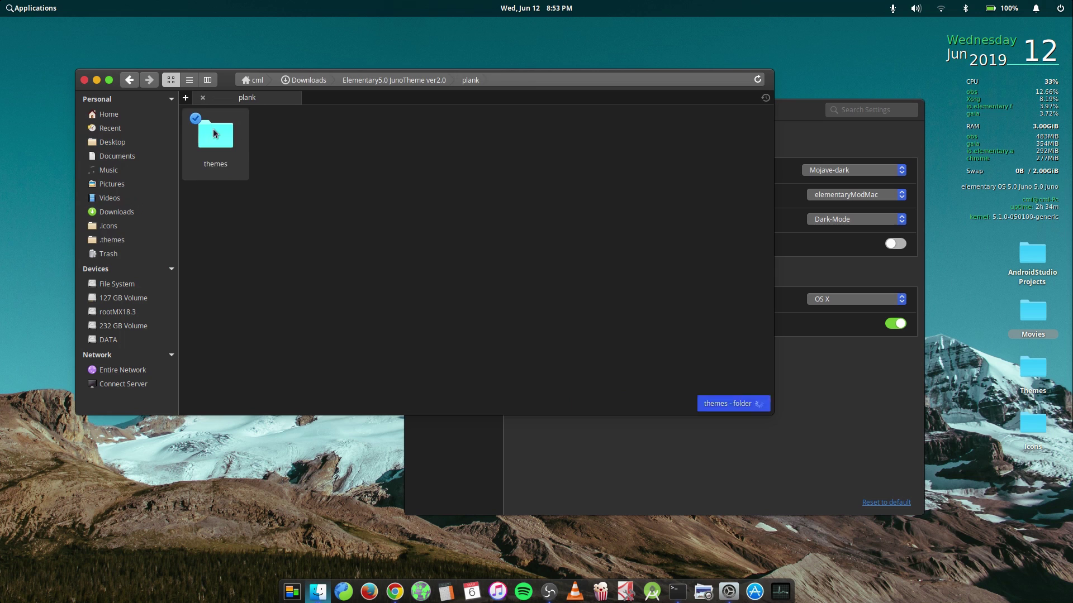
pyautogui.doubleClick(215, 137)
pyautogui.moveTo(215, 233); pyautogui.dragTo(535, 145)
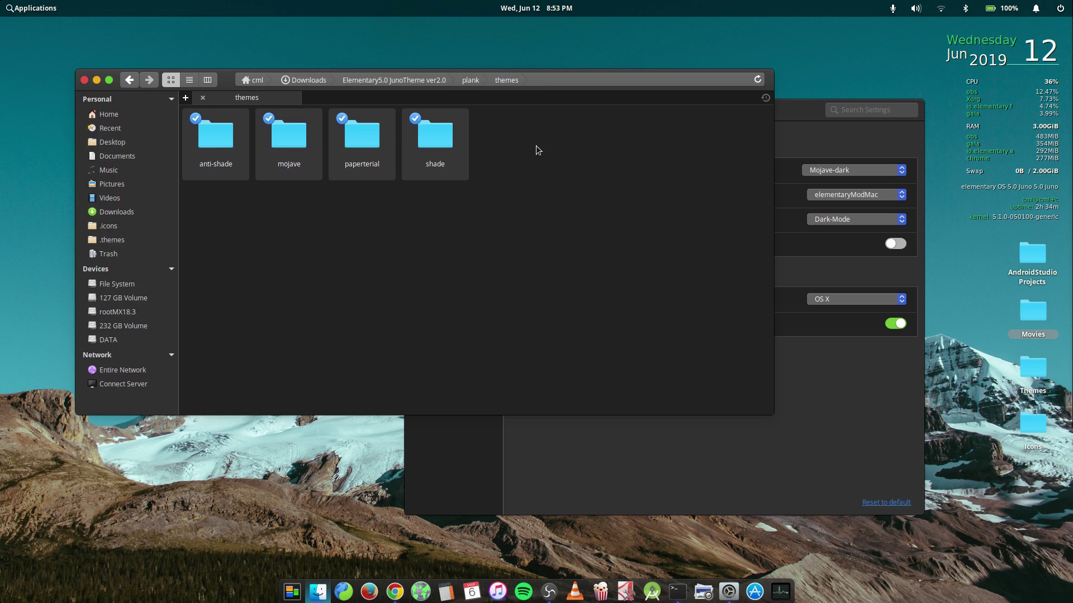
pyautogui.click(287, 243)
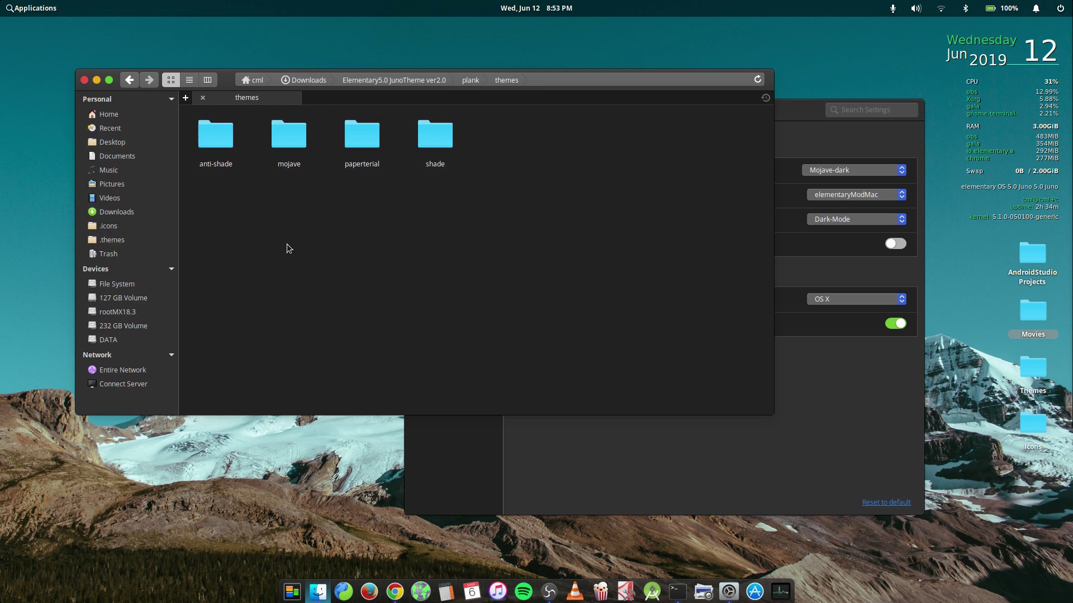
pyautogui.click(285, 140)
pyautogui.keyDown('ctrl'); pyautogui.click(423, 156); pyautogui.keyUp('ctrl')
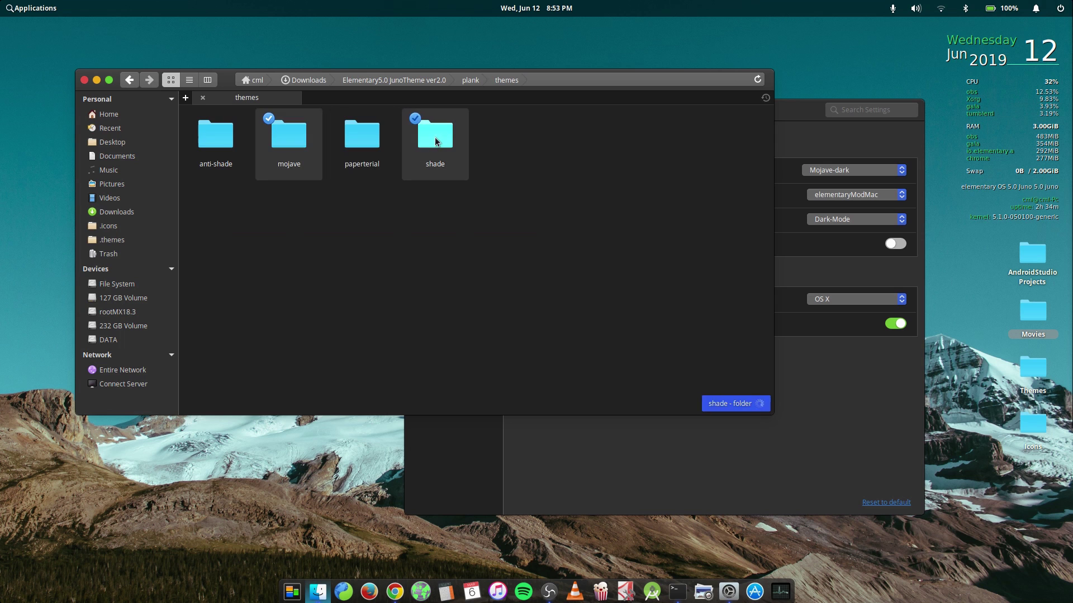
pyautogui.click(536, 147)
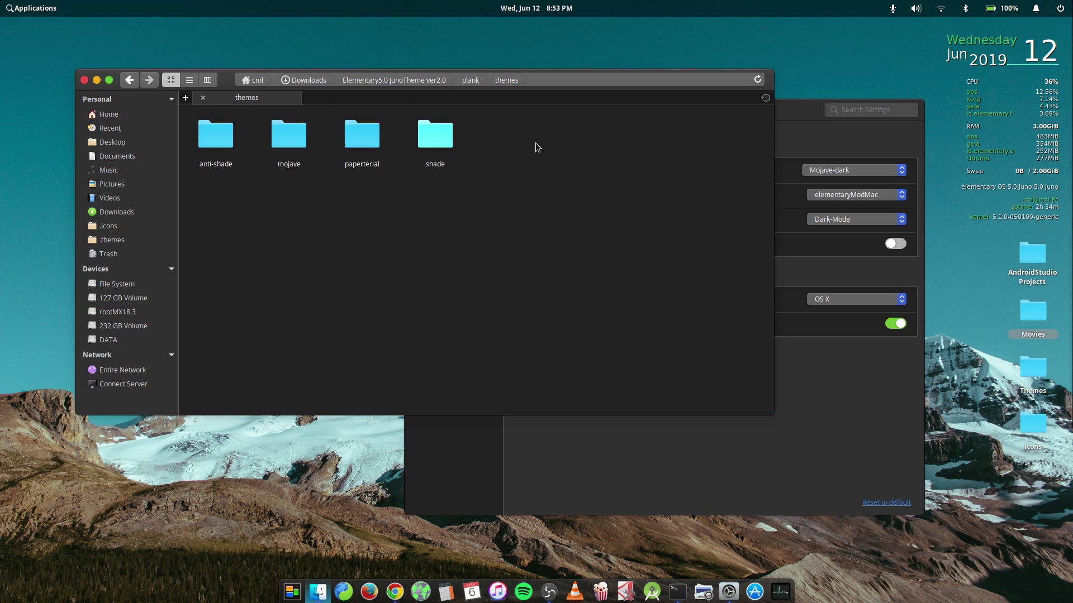
pyautogui.click(96, 80)
# Step: Under Desktop > Wallpaper, try the green satellite image, then set the desert dunes picture
pyautogui.moveTo(705, 111); pyautogui.dragTo(483, 73)
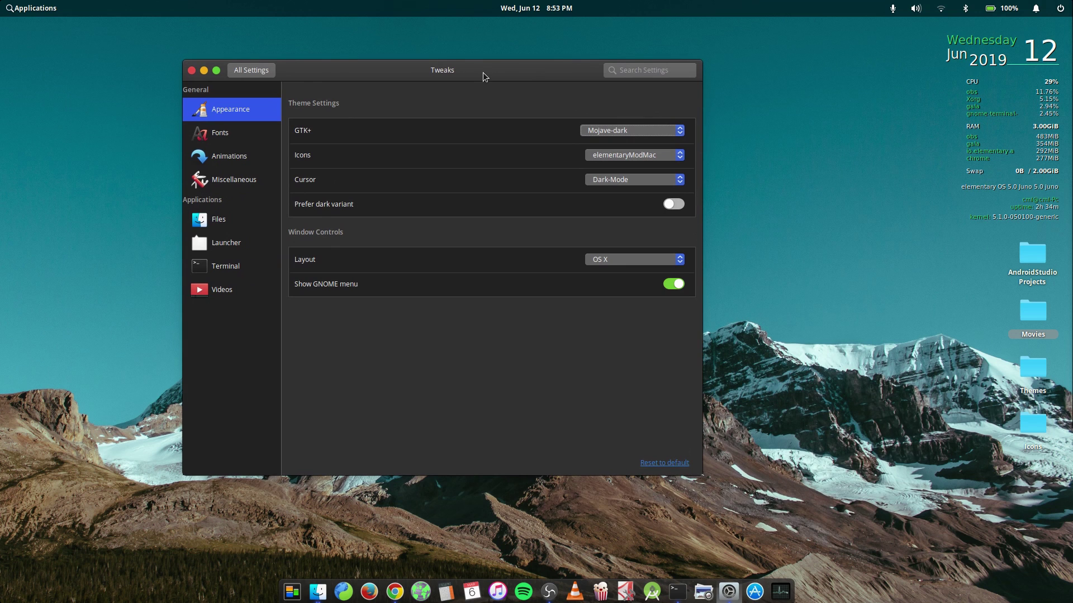
pyautogui.click(250, 71)
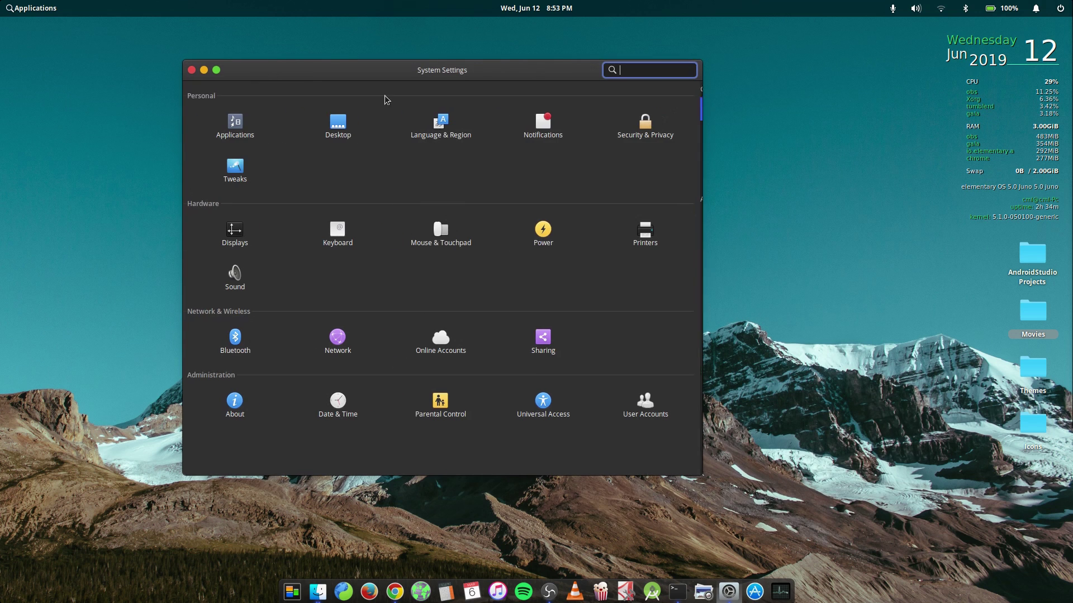
pyautogui.click(338, 124)
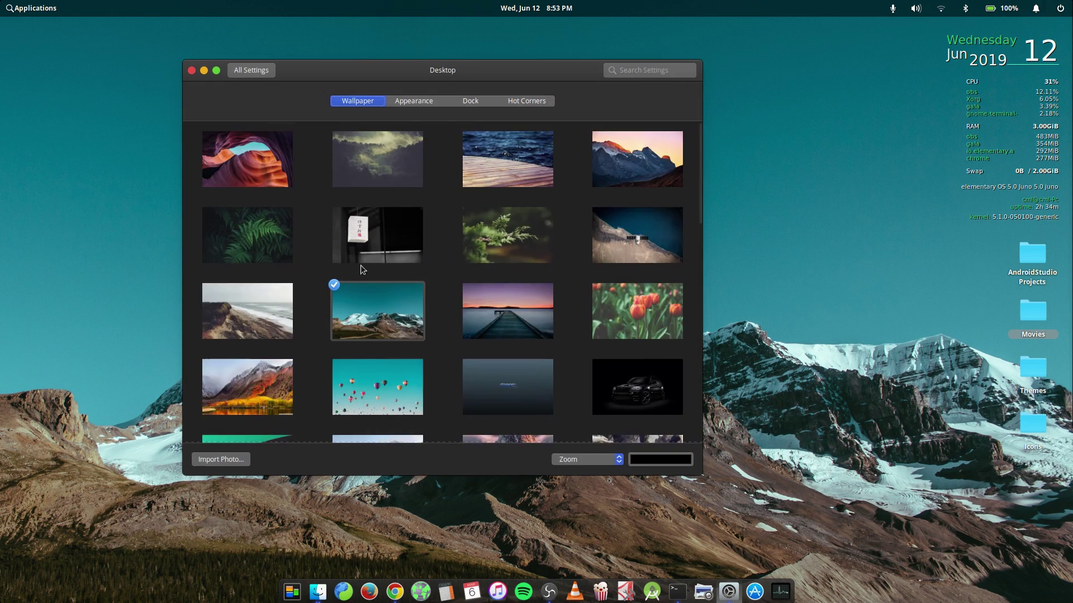
pyautogui.scroll(-10, 511, 261)
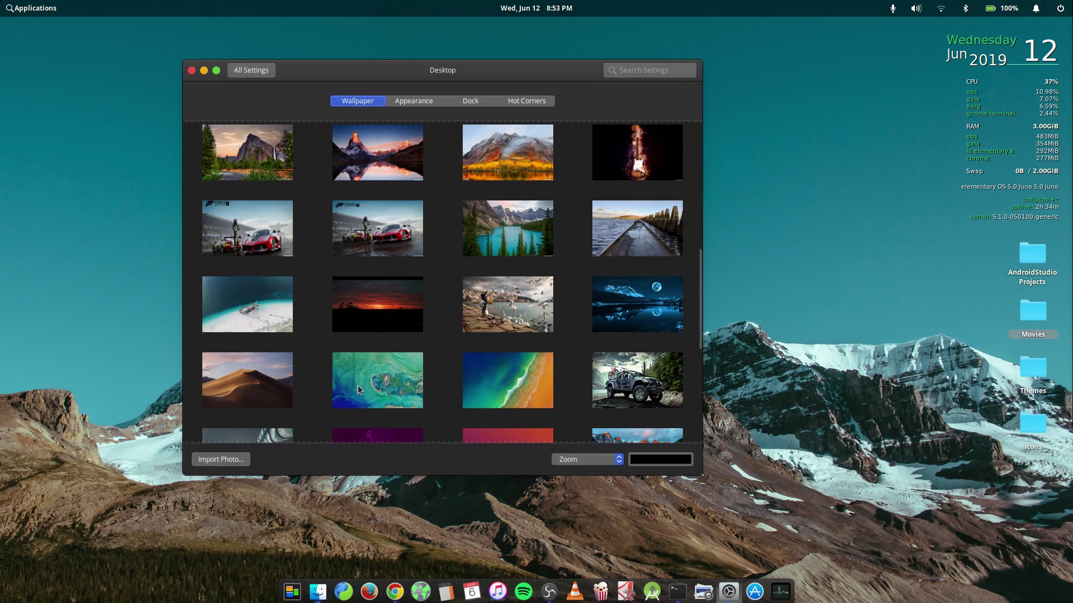
pyautogui.click(358, 389)
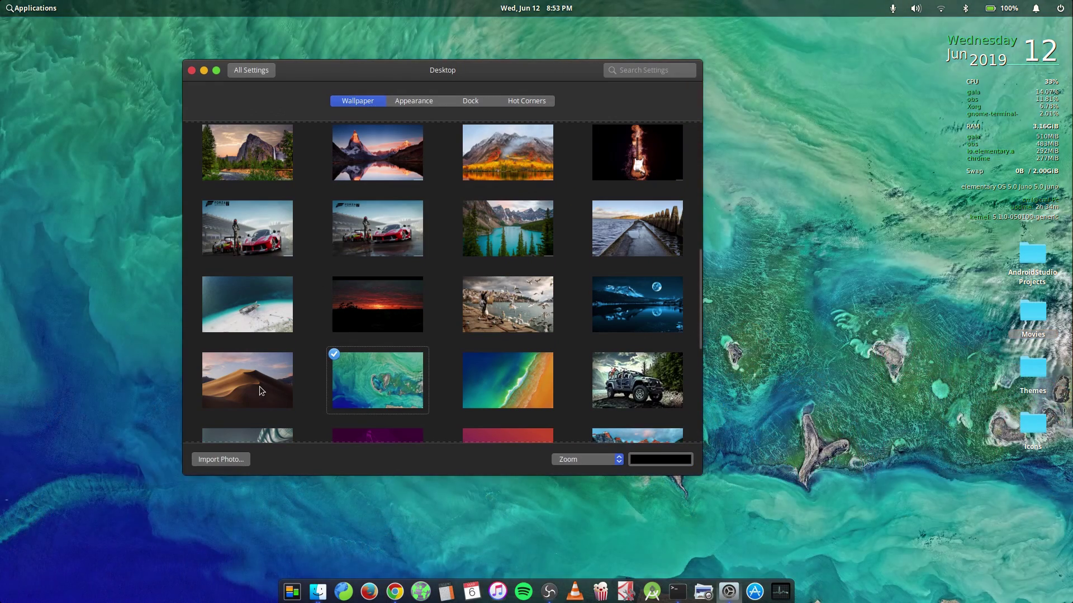
pyautogui.click(283, 358)
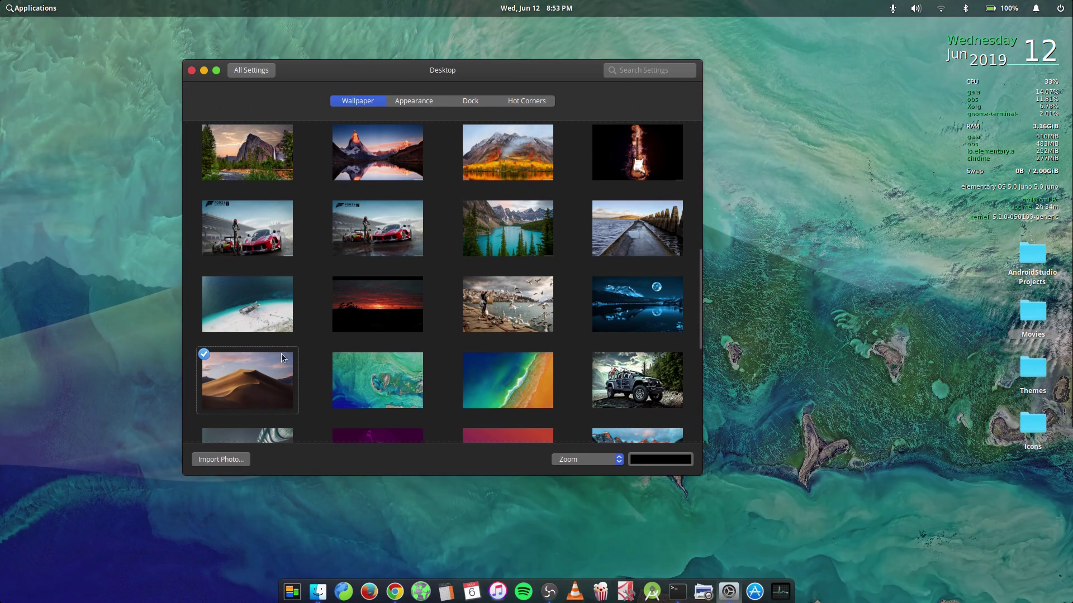
pyautogui.click(240, 71)
pyautogui.click(340, 125)
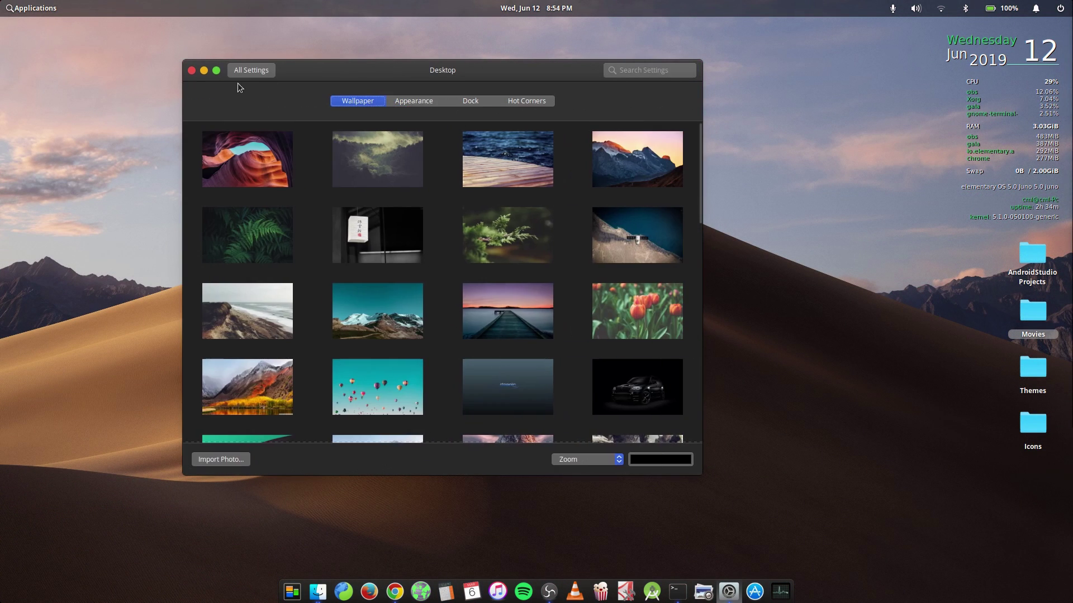
# Step: Open Tweaks from the settings overview, set GTK+ to Mojave-dark (Transp_panel), and centre the window
pyautogui.click(246, 71)
pyautogui.click(243, 171)
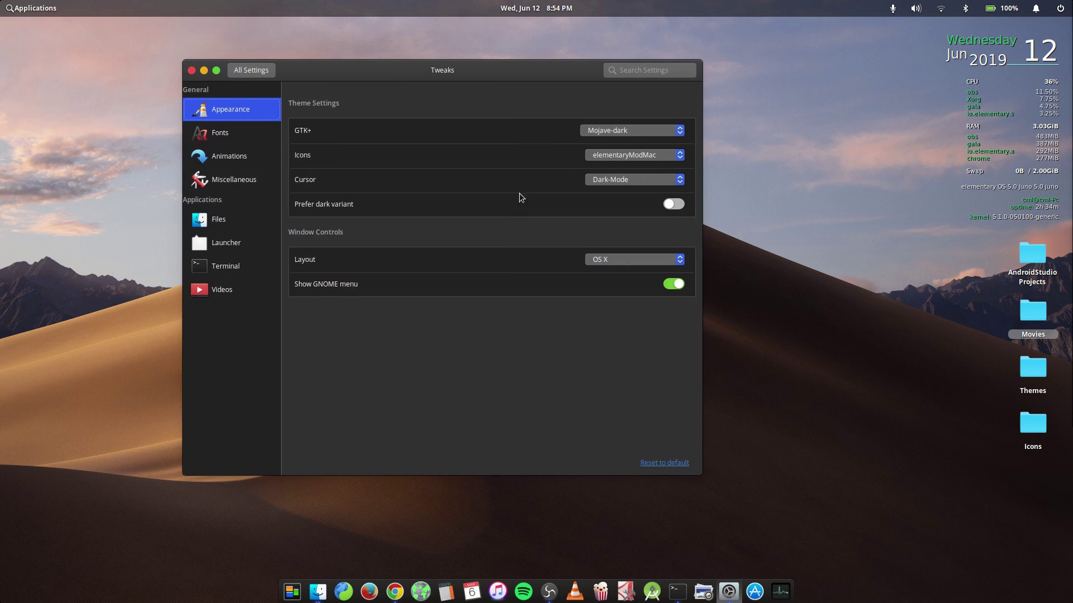
pyautogui.click(646, 130)
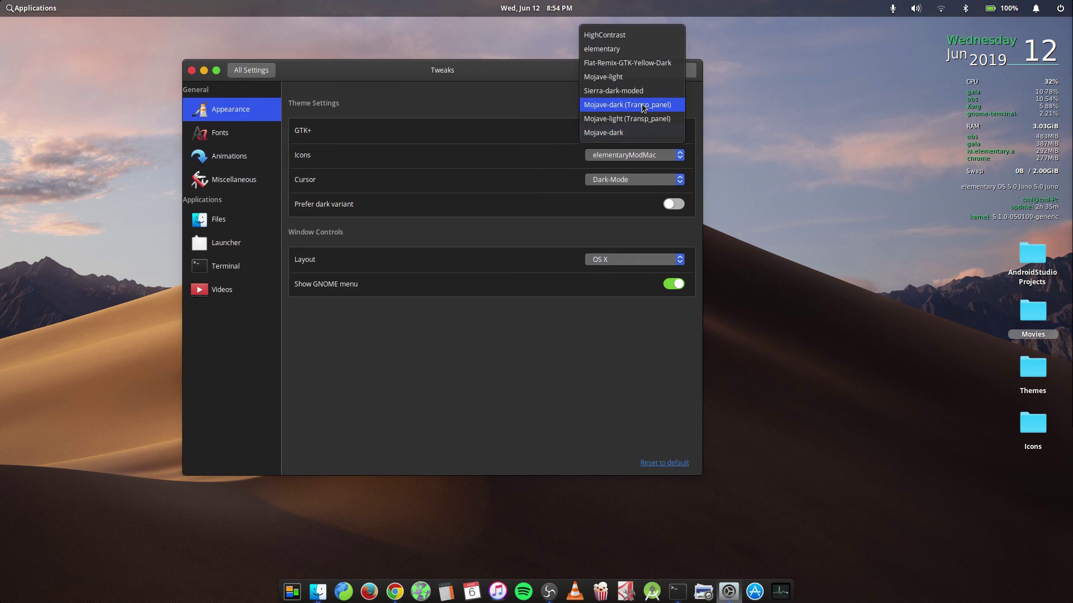
pyautogui.click(645, 106)
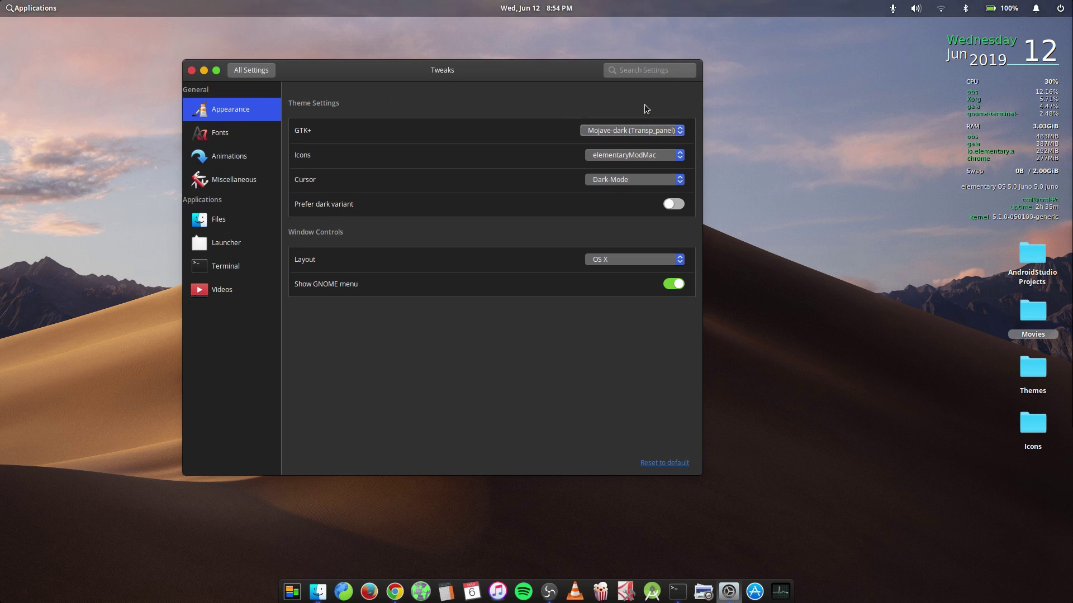
pyautogui.moveTo(297, 68); pyautogui.dragTo(488, 86)
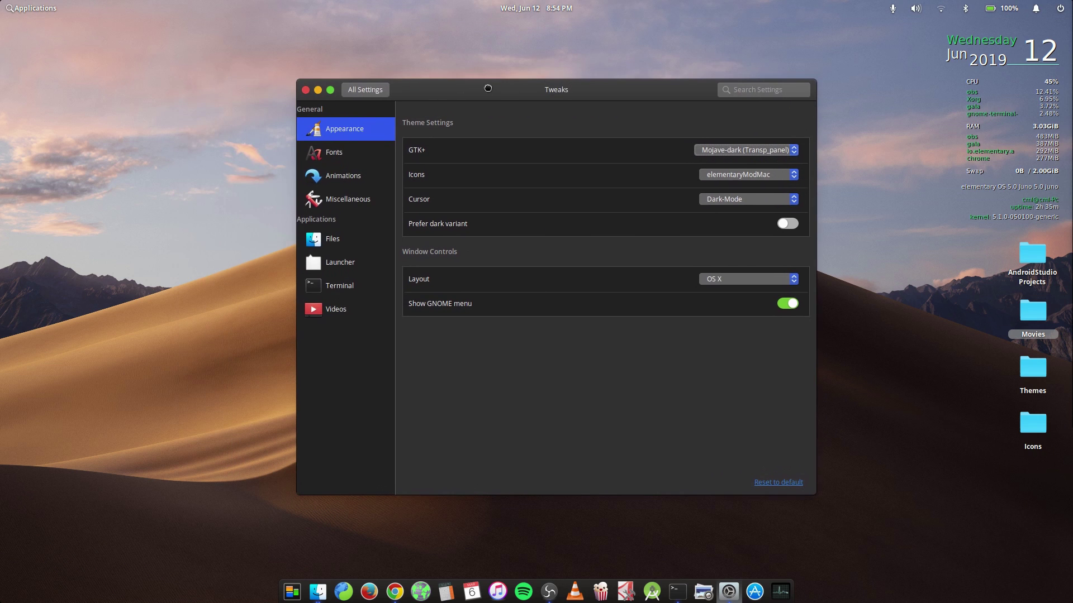